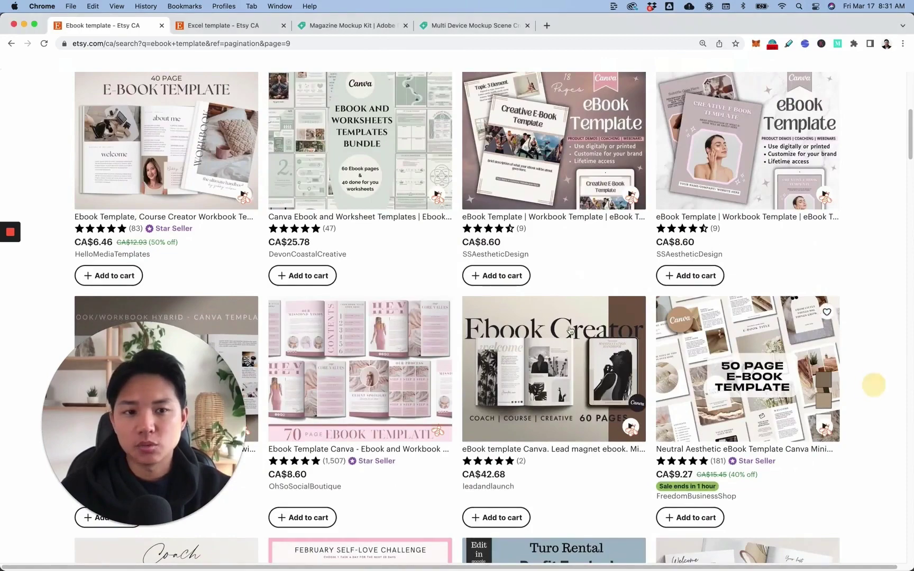
Examine the thumbnail mockups, titles and prices of the ebook template listings in the Etsy search results.
scroll(353, 317, "down", 2)
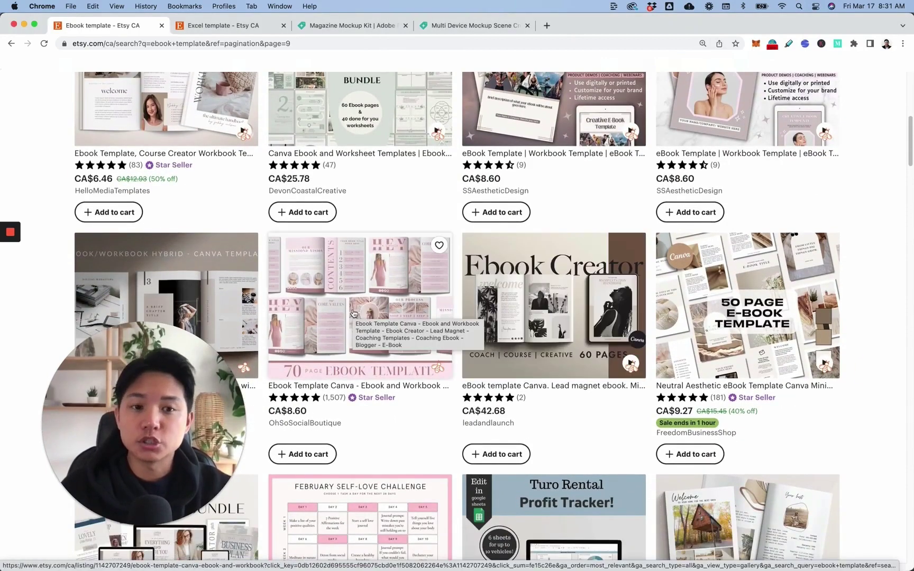
scroll(354, 313, "down", 3)
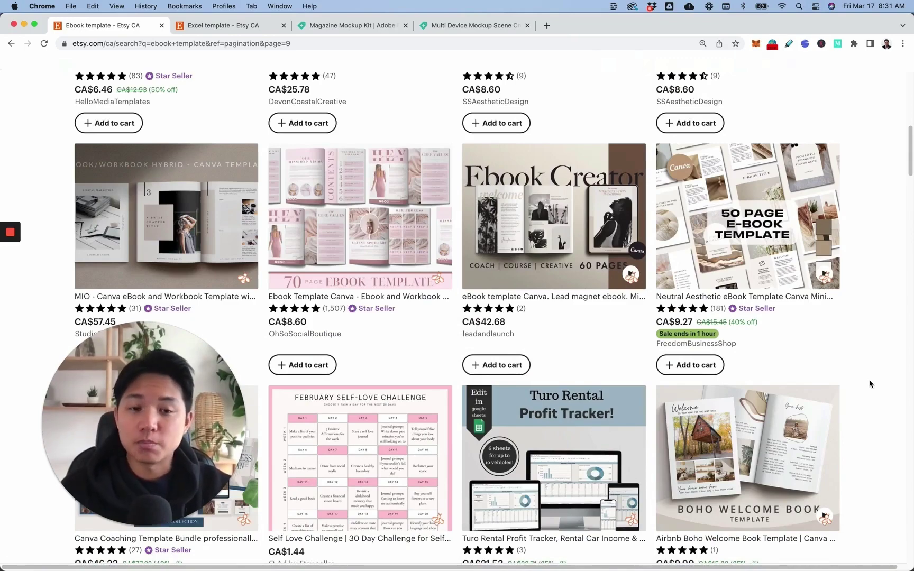
scroll(872, 384, "up", 5)
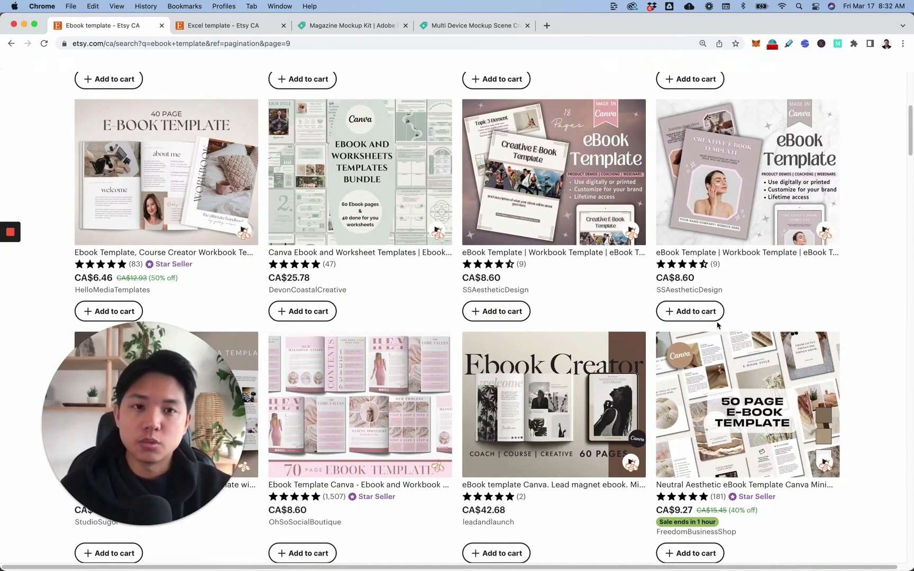
scroll(402, 287, "up", 1)
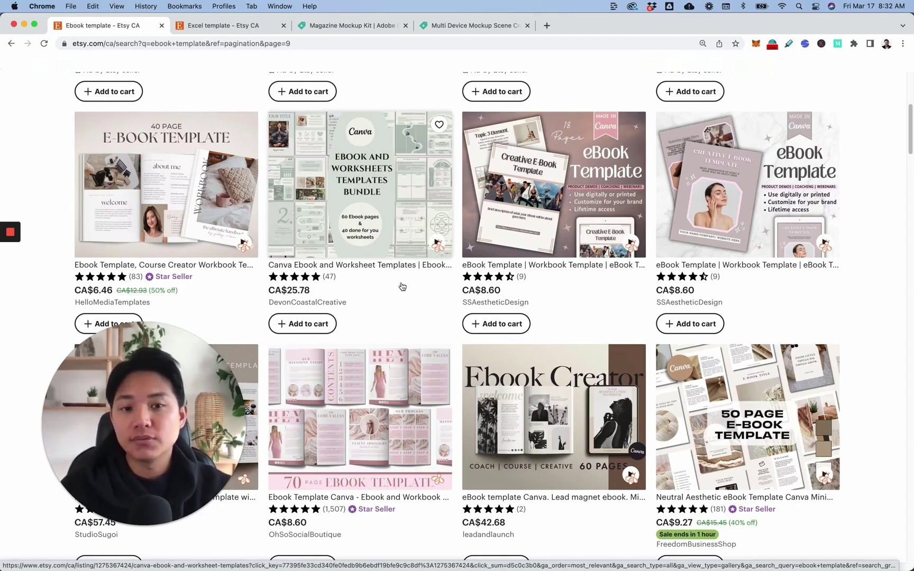
scroll(503, 338, "up", 3)
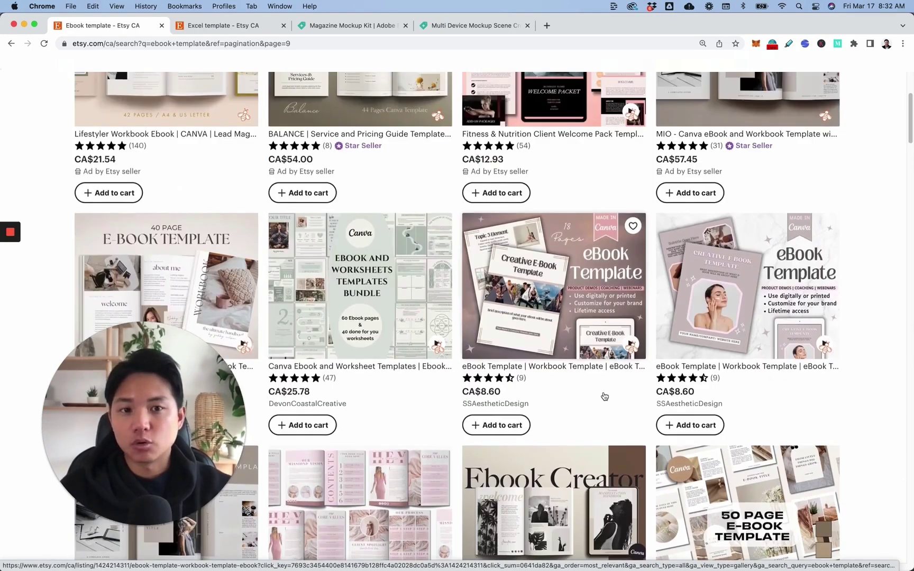
scroll(490, 340, "up", 2)
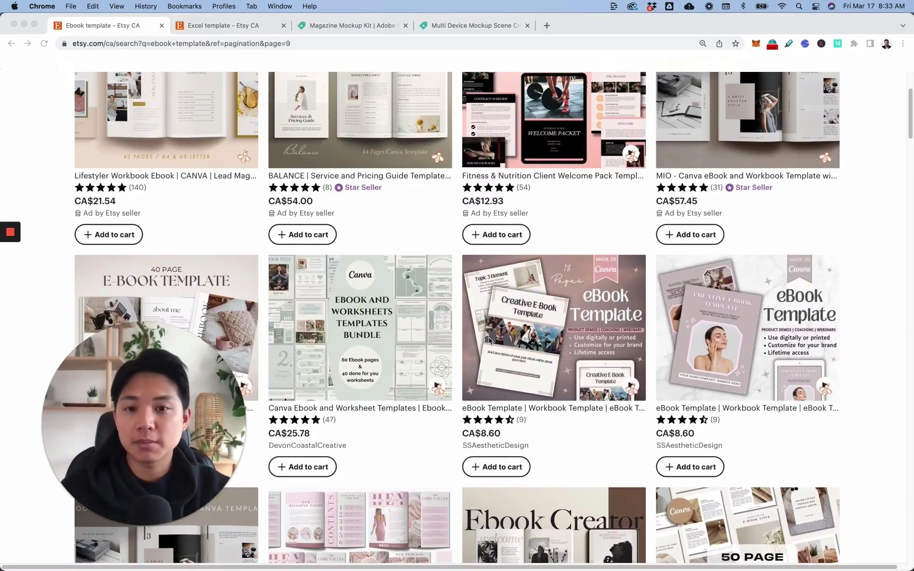
scroll(490, 340, "down", 1)
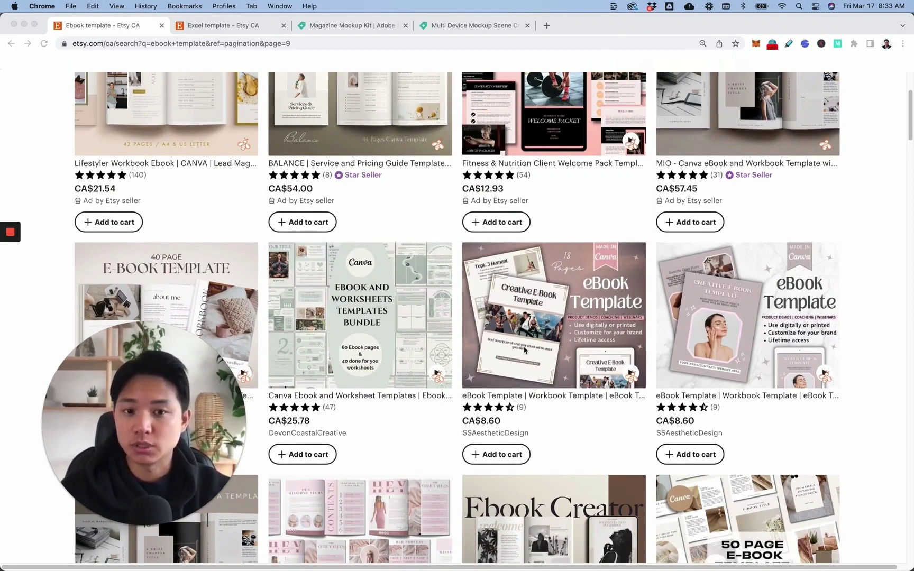
scroll(525, 350, "down", 1)
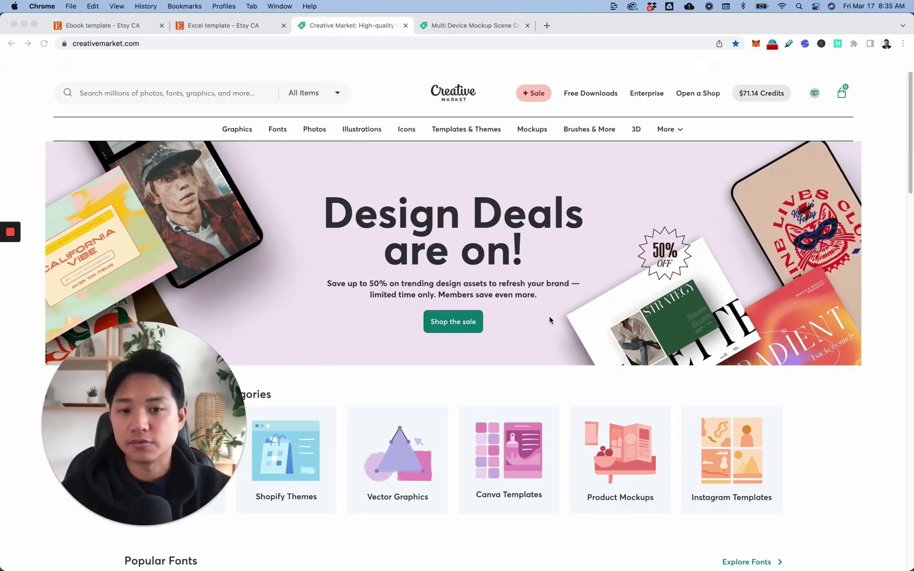
Look over the Creative Market home page, including its design deals and trending categories.
scroll(550, 320, "down", 5)
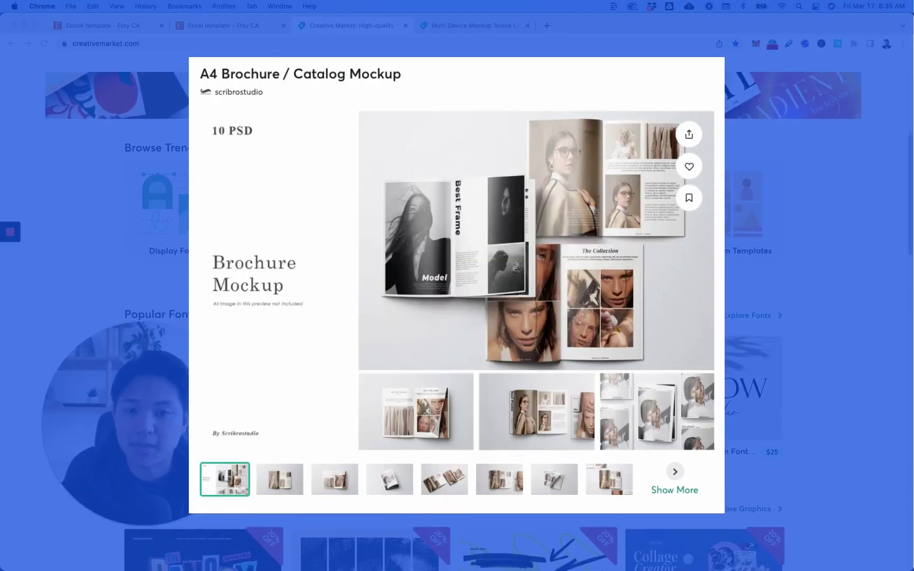
scroll(457, 317, "up", 2)
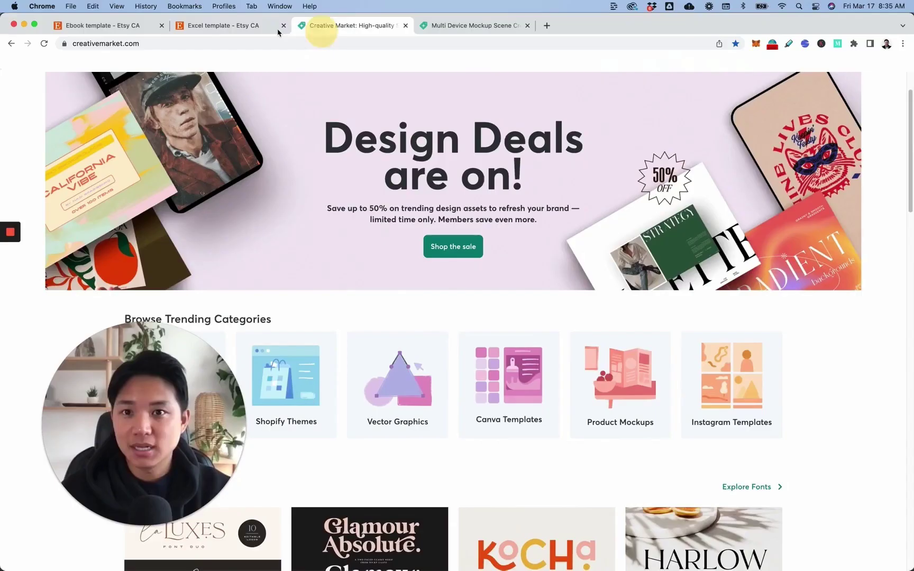
scroll(169, 96, "up", 2)
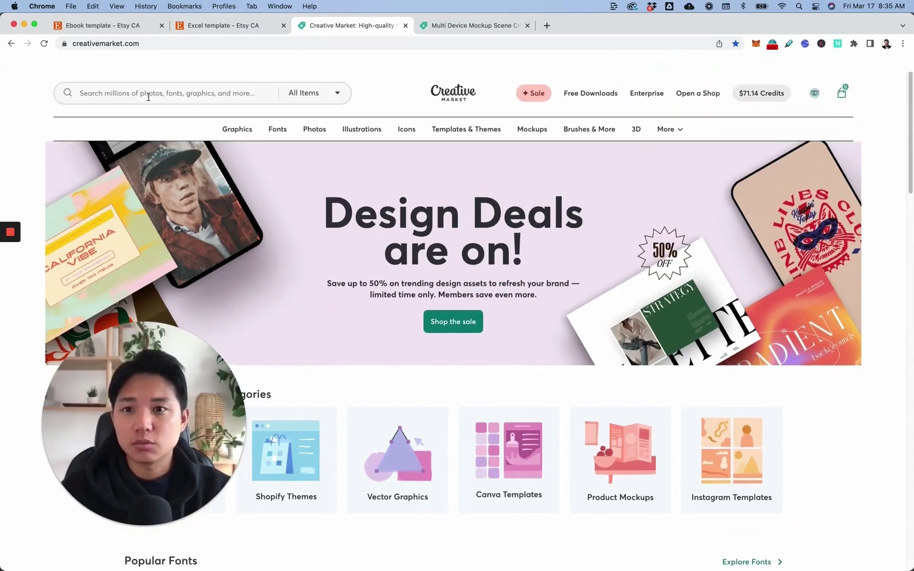
Return to the Magazine Mockup Kit product page and review its preview images and product details.
left_click(11, 44)
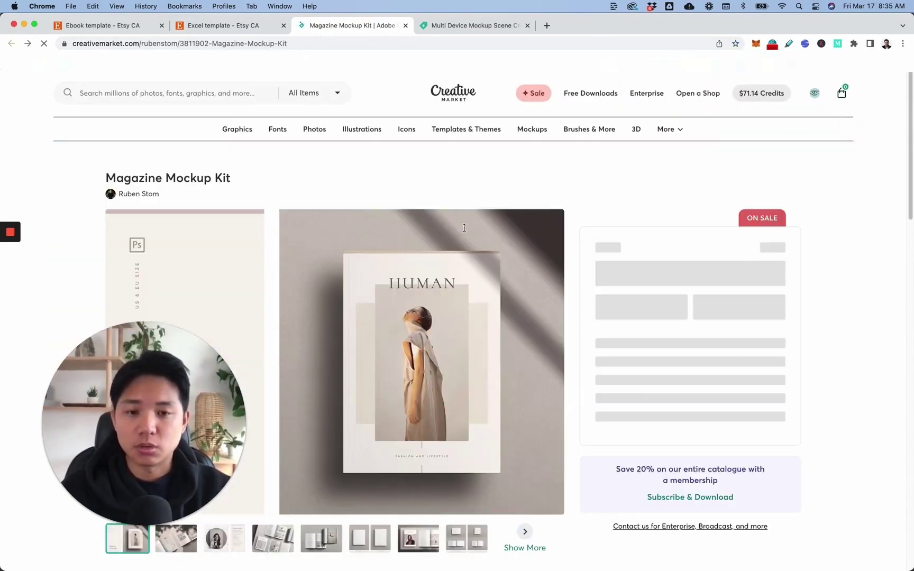
scroll(685, 377, "down", 3)
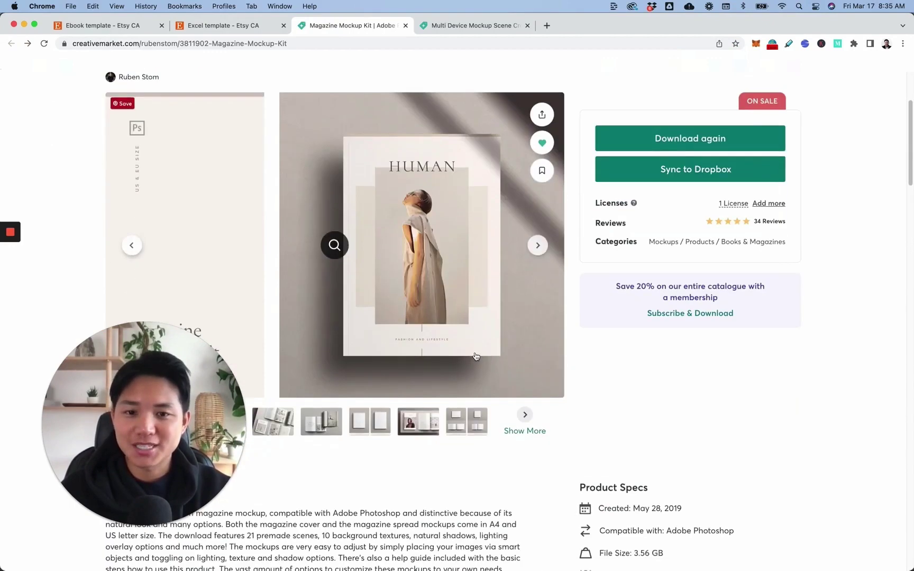
scroll(671, 386, "up", 1)
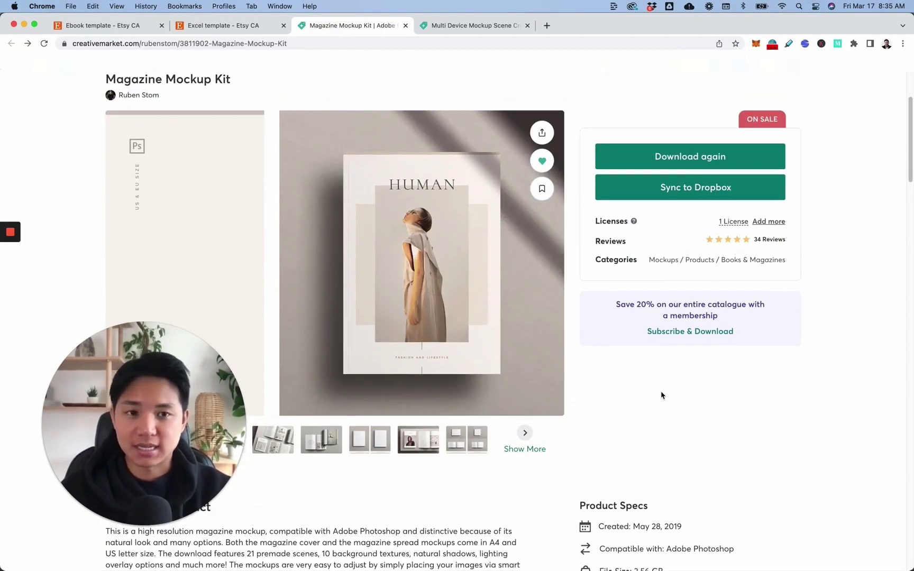
scroll(638, 406, "up", 1)
scroll(624, 418, "up", 1)
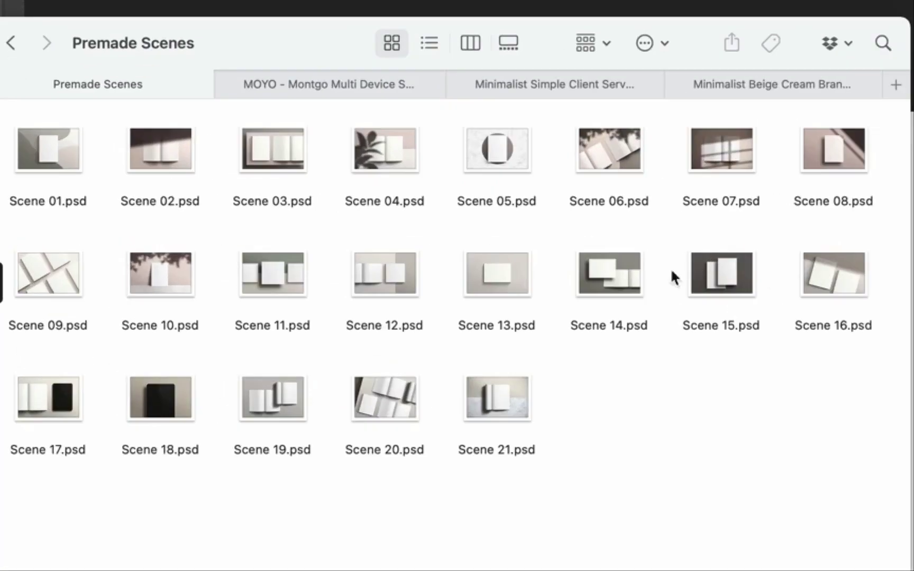
Preview several PSD mockups in the Premade Scenes folder, from Scene 02.psd through Scene 11.psd and Scene 10.psd to Scene 17.psd.
left_click(161, 154)
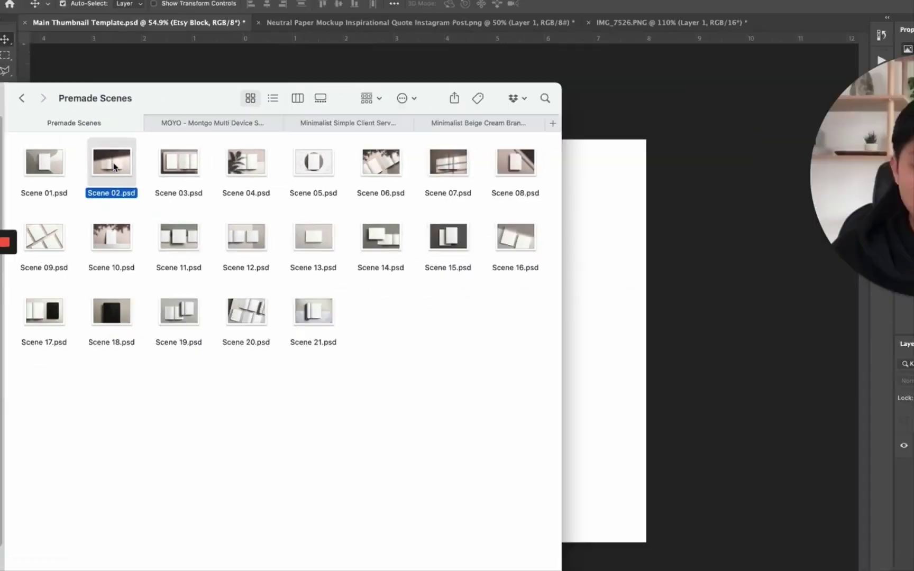
key("space")
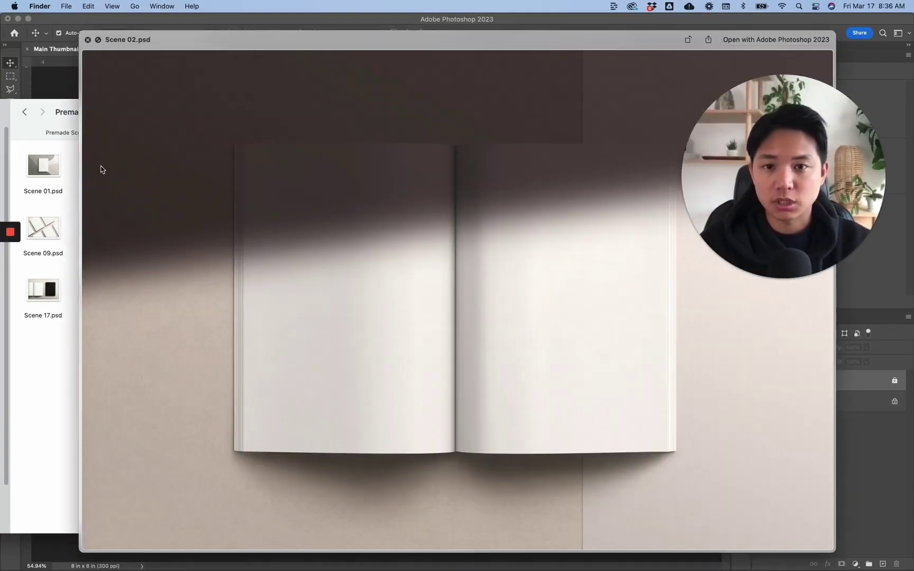
key("Right")
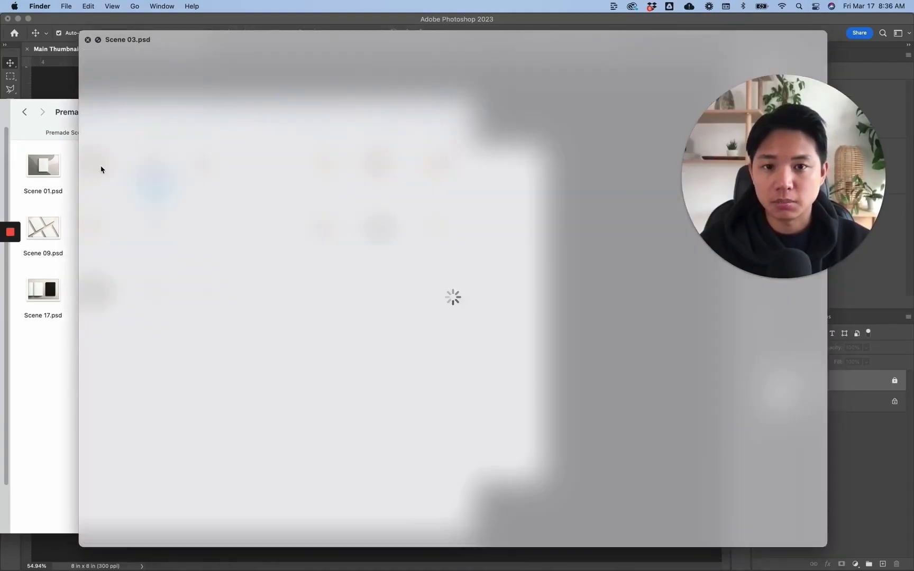
key("Down")
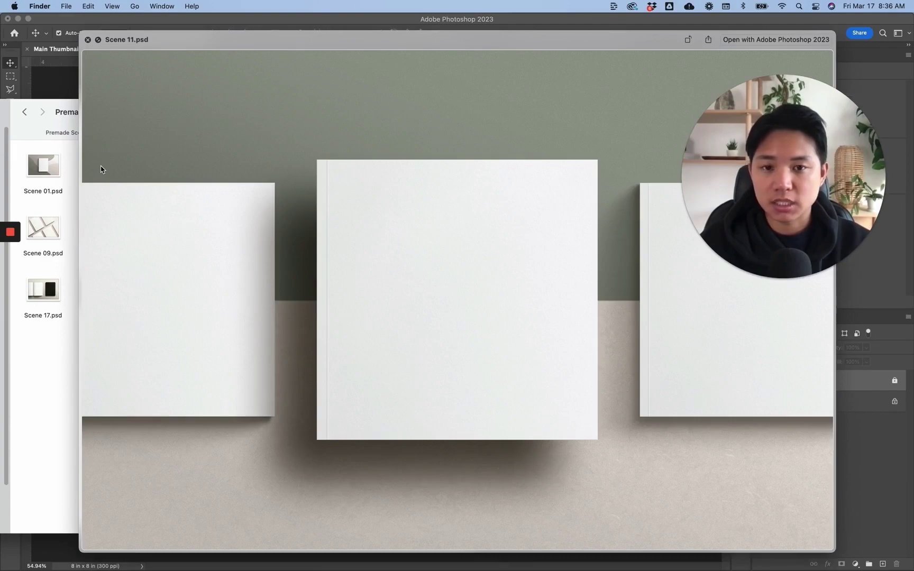
key("Left")
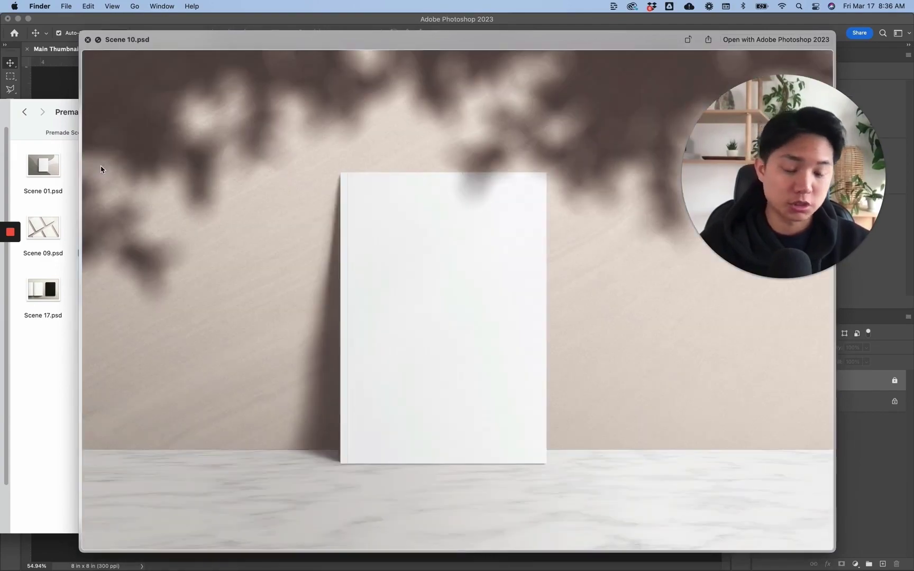
key("Left")
key("Down")
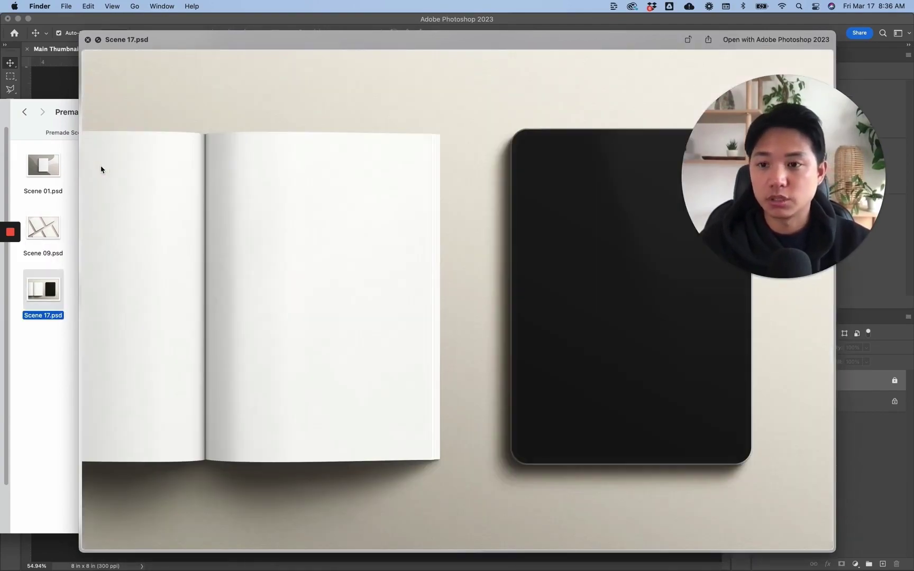
key("space")
Switch to Chrome and review the mockup styles of the Etsy ebook template listings again.
key("super+Tab")
key("super+Tab")
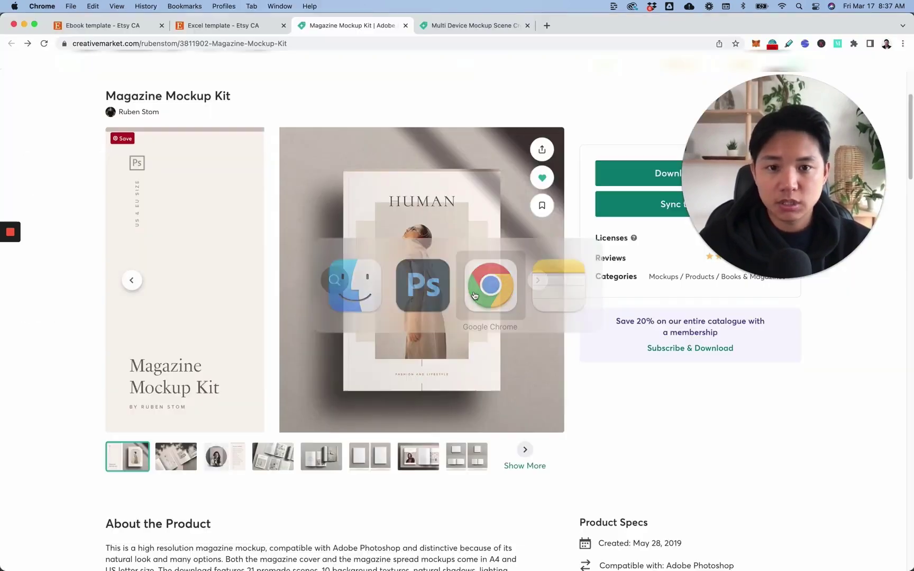
key("super+1")
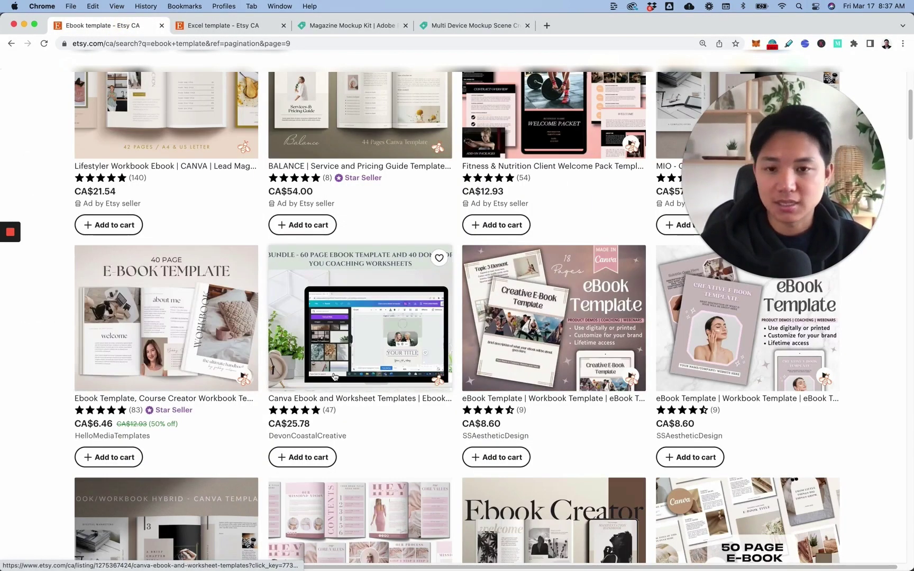
scroll(260, 419, "up", 1)
scroll(261, 418, "up", 3)
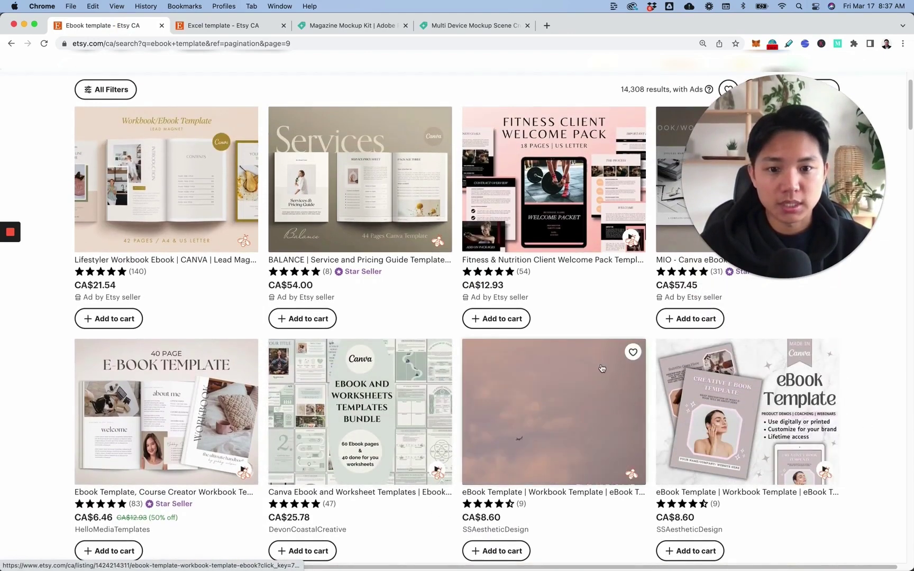
scroll(846, 407, "down", 5)
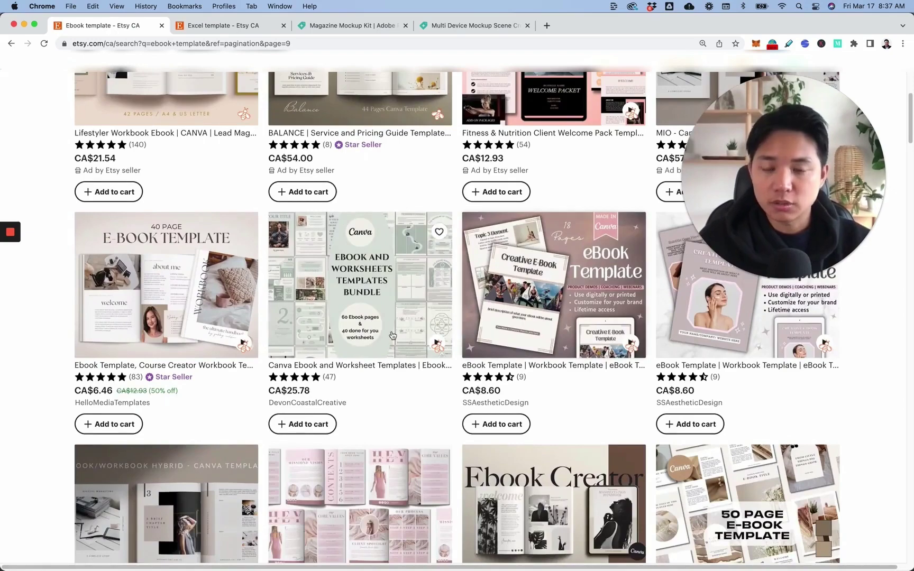
scroll(360, 286, "down", 1)
Switch to Finder, compare previews of the premade scenes including Scene 10.psd, and open Scene 17.psd in Photoshop.
key("super+Tab")
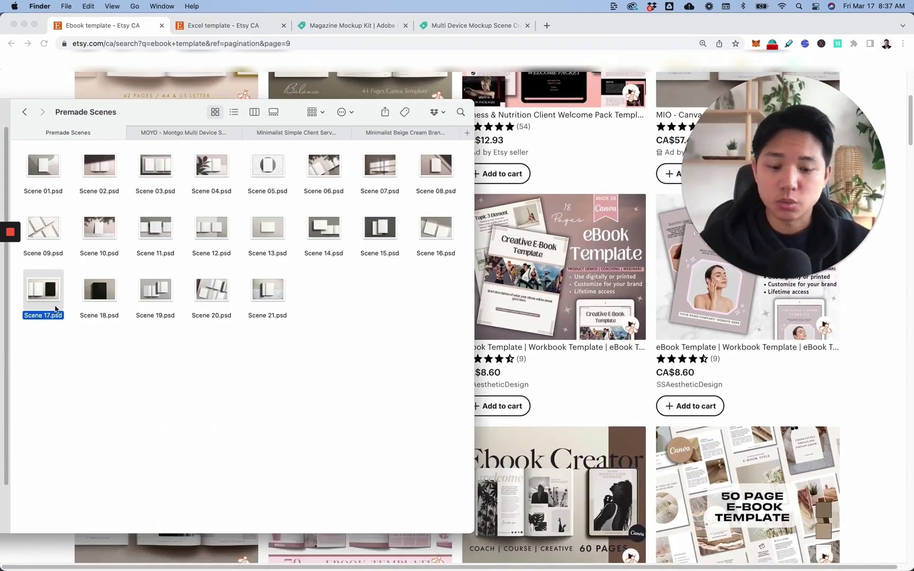
key("space")
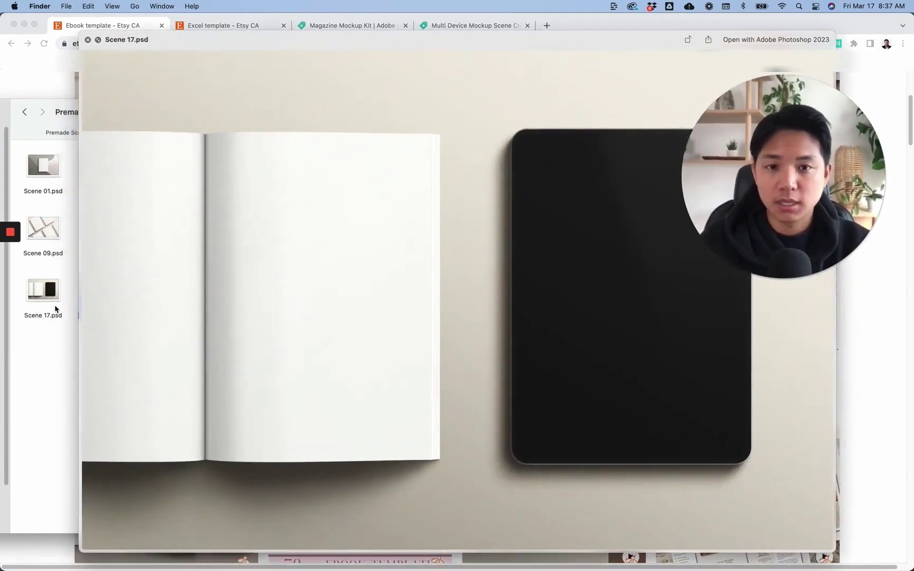
key("Right")
key("Up")
key("Left")
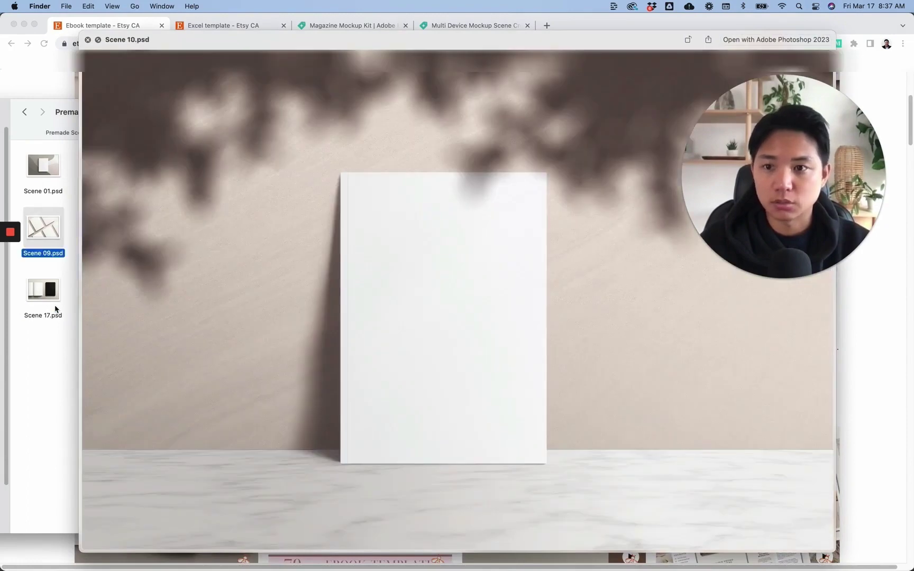
key("Down")
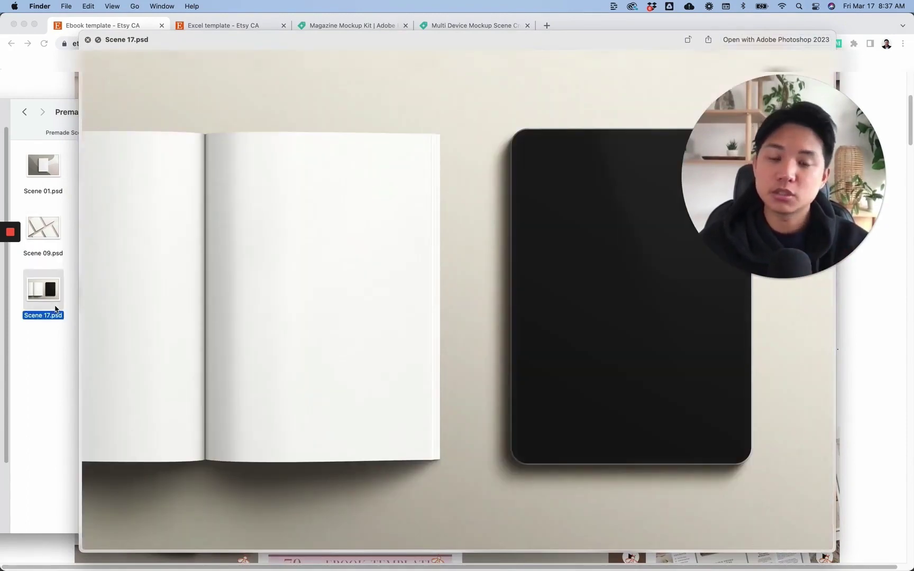
key("space")
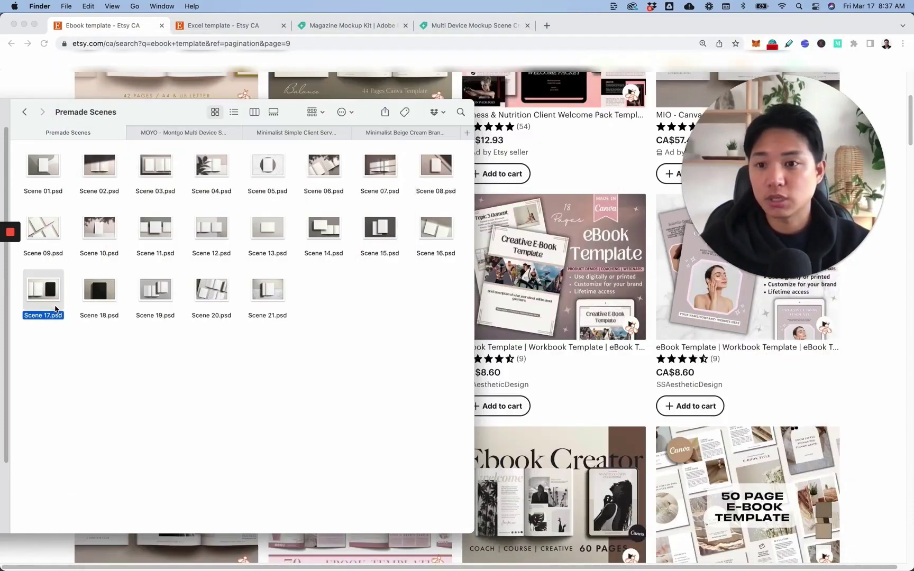
double_click(43, 291)
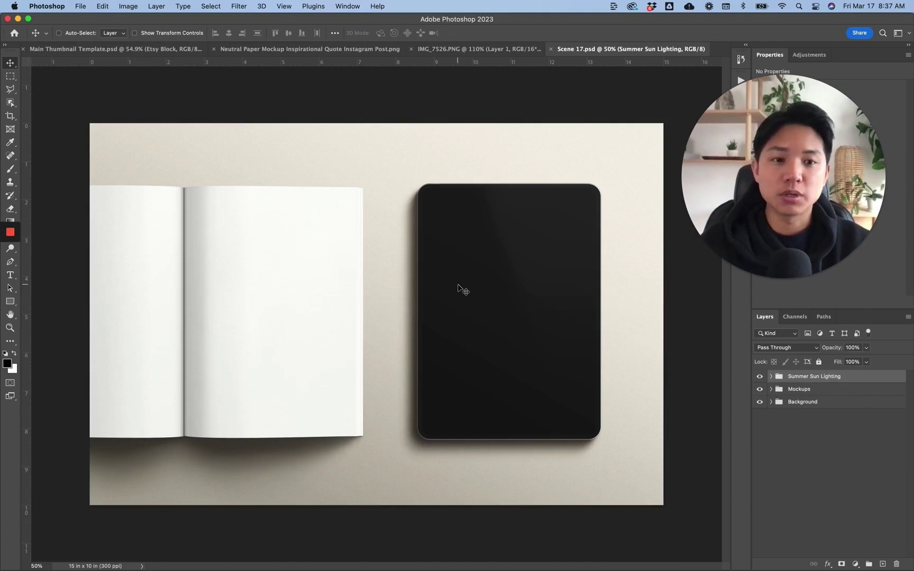
scroll(446, 328, "down", 2)
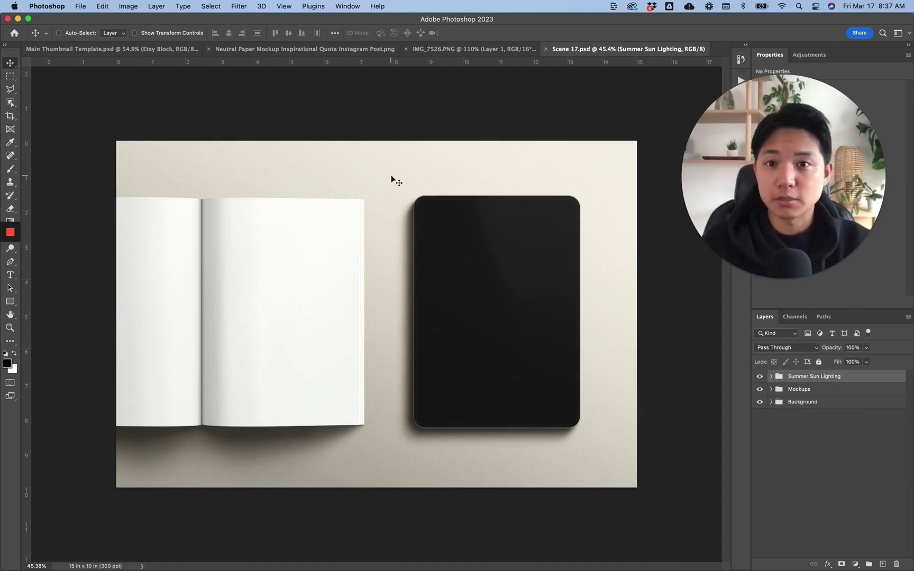
Show the Etsy Block layer in Main Thumbnail Template.psd and return to the Scene 17.psd document.
key("ctrl+Tab")
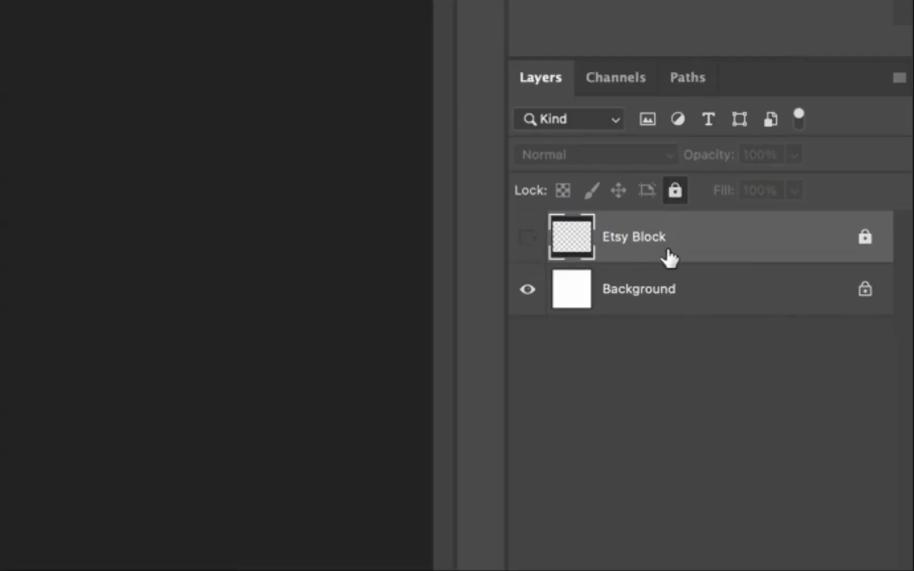
left_click(527, 237)
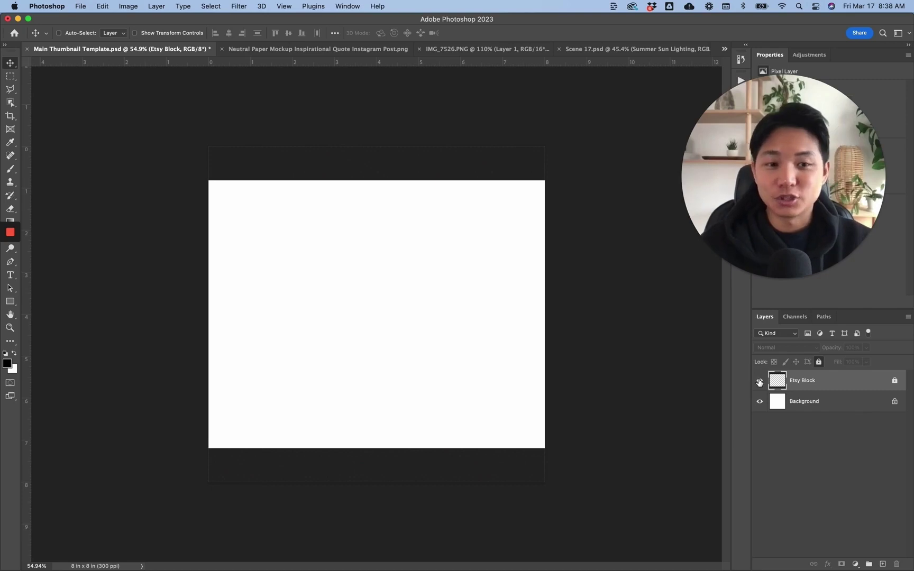
key("ctrl+shift+Tab")
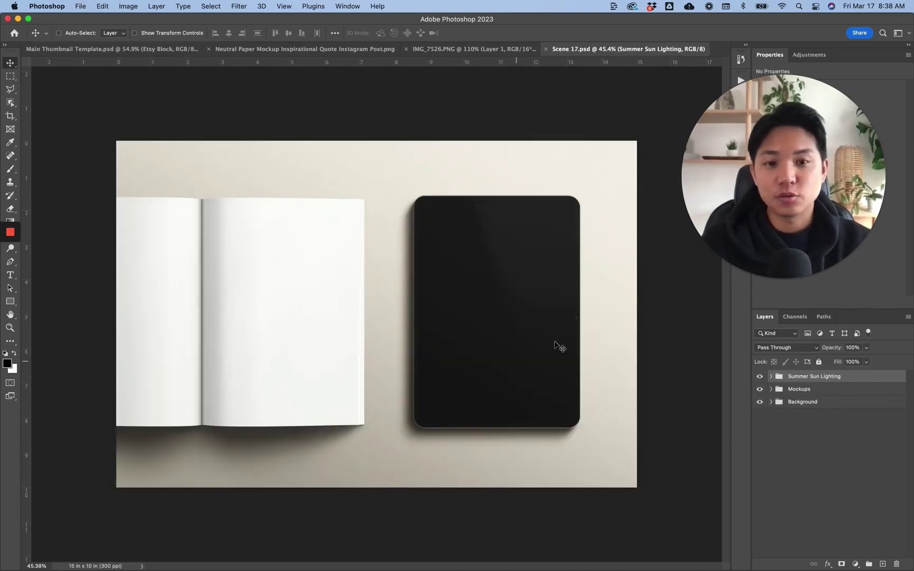
Copy Scene 17.psd's three groups into Main Thumbnail Template.psd and scale them down so the magazine page and part of the tablet fit the canvas.
left_click(810, 407, "shift")
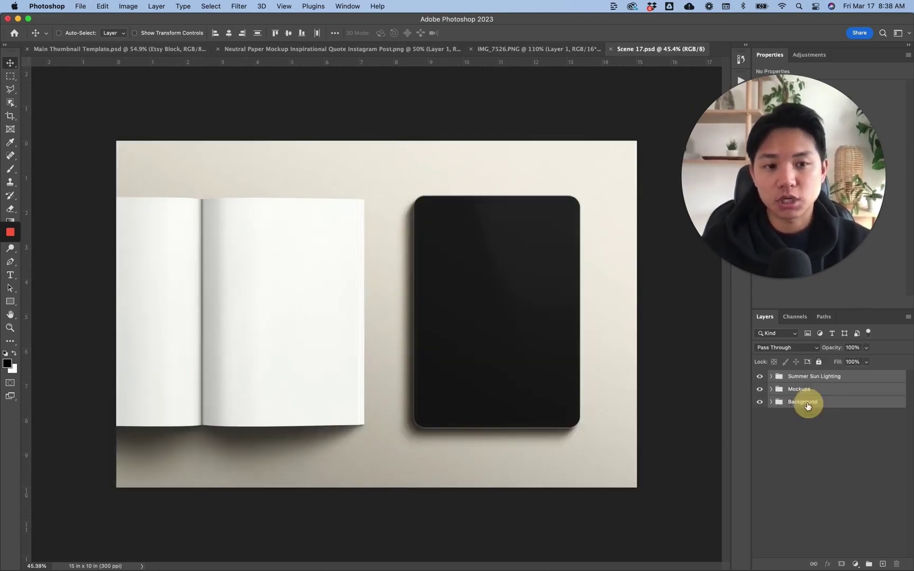
left_click_drag(394, 286, 399, 322)
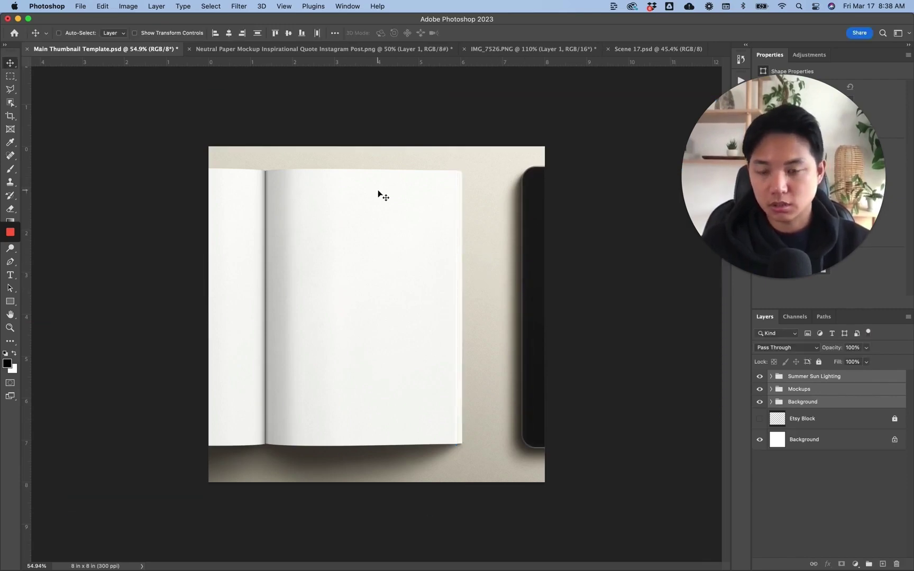
key("super+t")
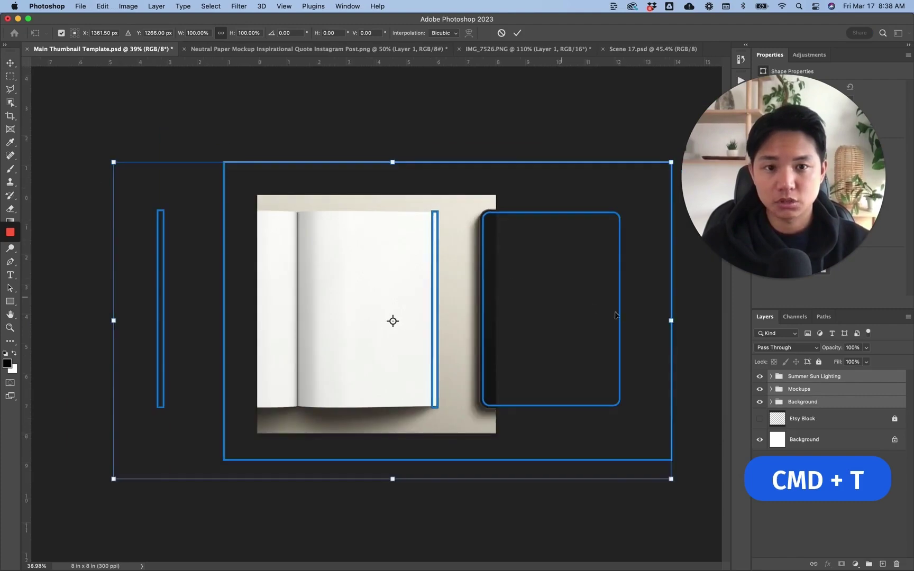
left_click_drag(677, 323, 516, 320)
left_click_drag(427, 307, 467, 306)
scroll(418, 321, "up", 2)
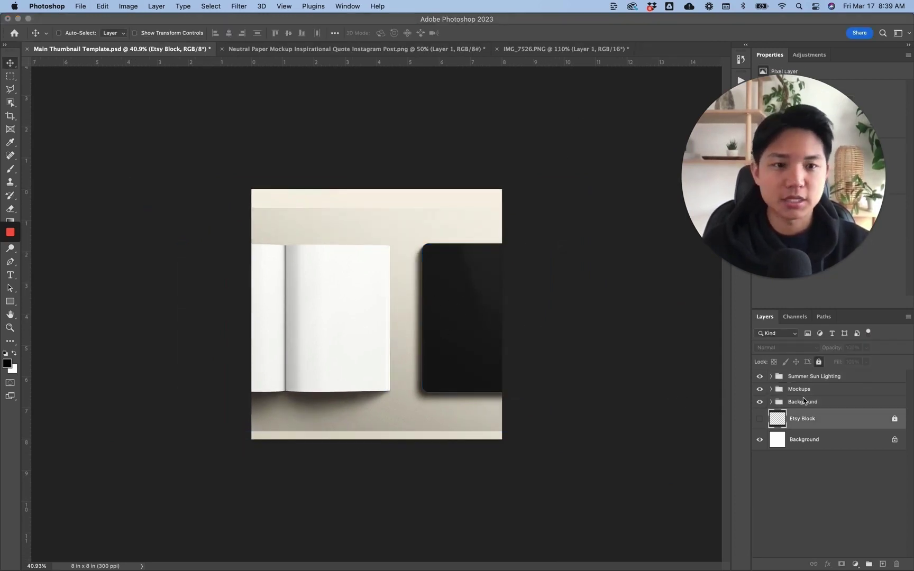
Place the Etsy Block layer above the Summer Sun Lighting, Mockups and Background groups and show it.
left_click(812, 376)
left_click(812, 418)
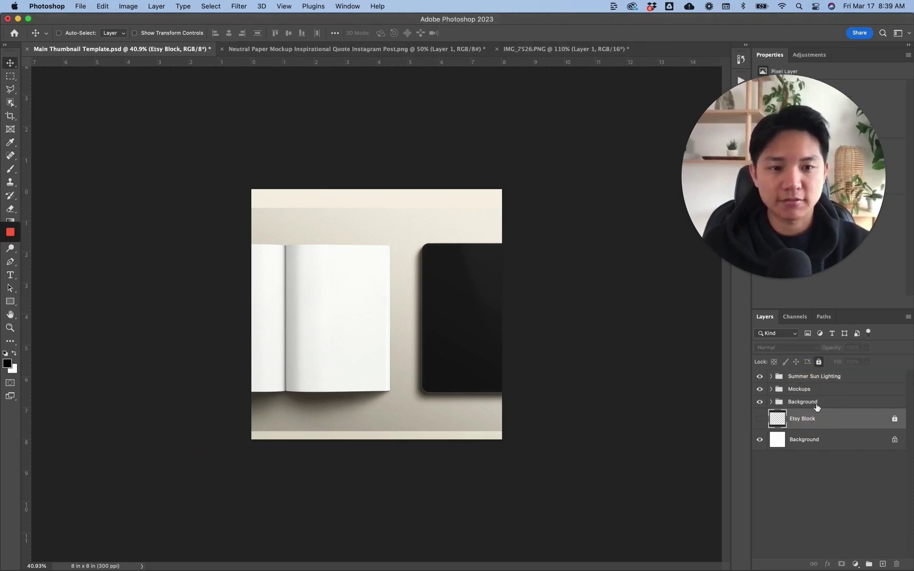
left_click(808, 403)
left_click(802, 376, "shift")
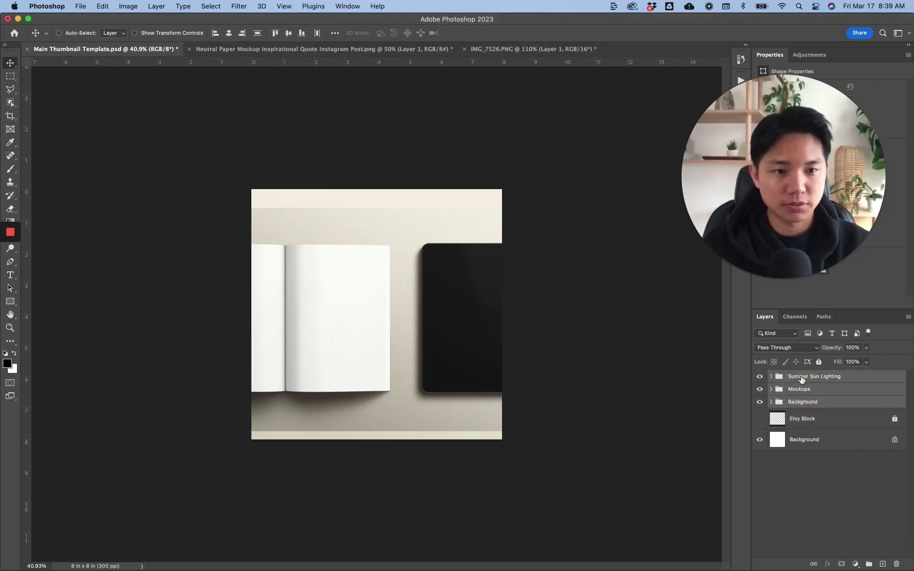
left_click_drag(802, 376, 809, 410)
left_click(801, 381)
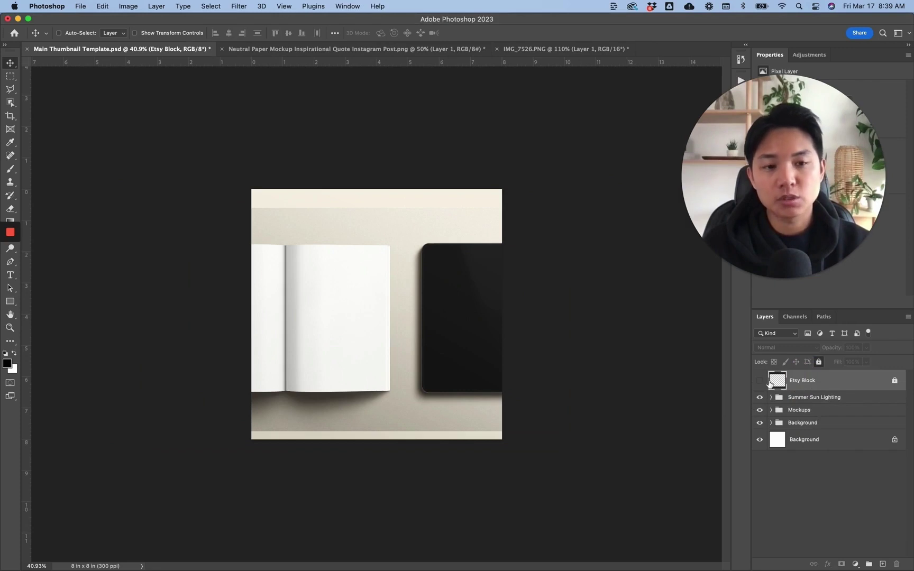
left_click(759, 380)
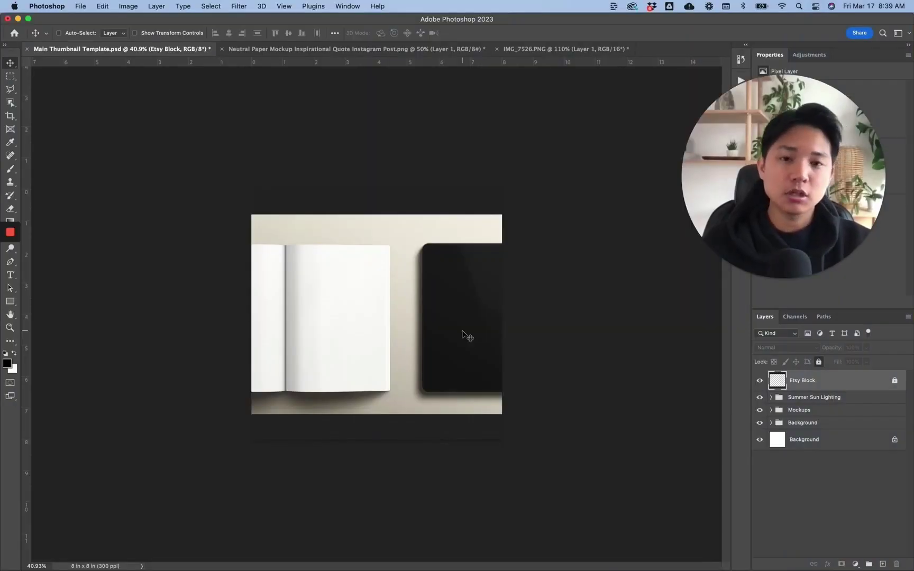
Toggle the Etsy Block layer to compare the full square thumbnail with its cropped view.
left_click(760, 382)
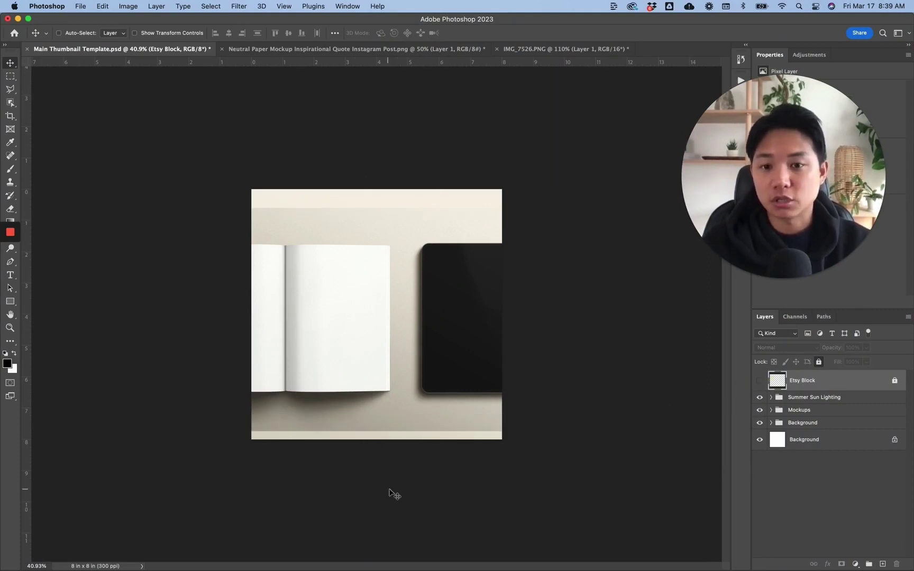
left_click(761, 382)
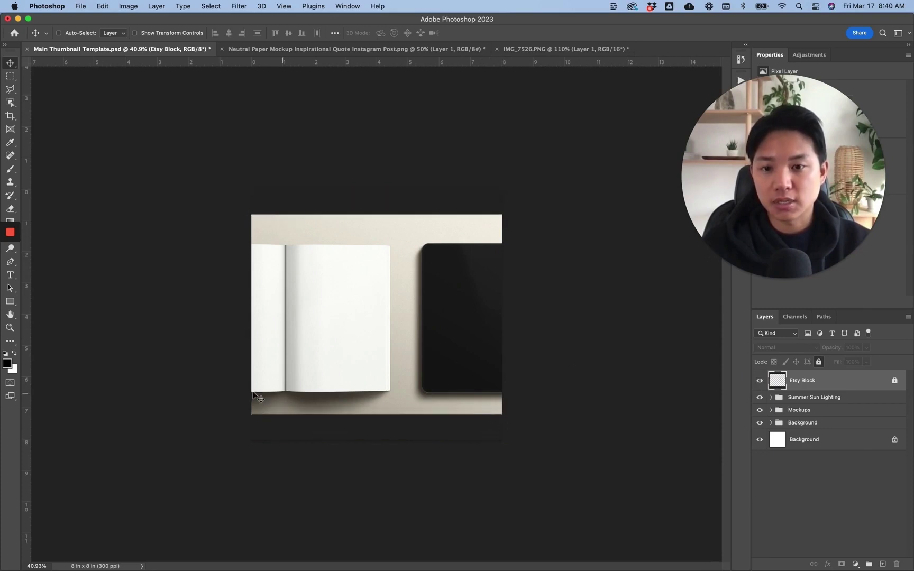
scroll(351, 253, "up", 2)
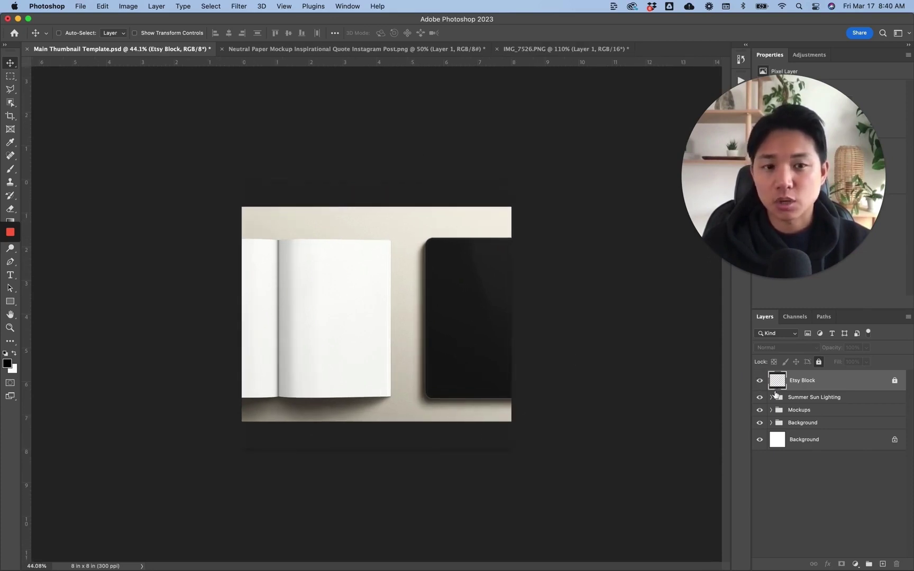
left_click(760, 381)
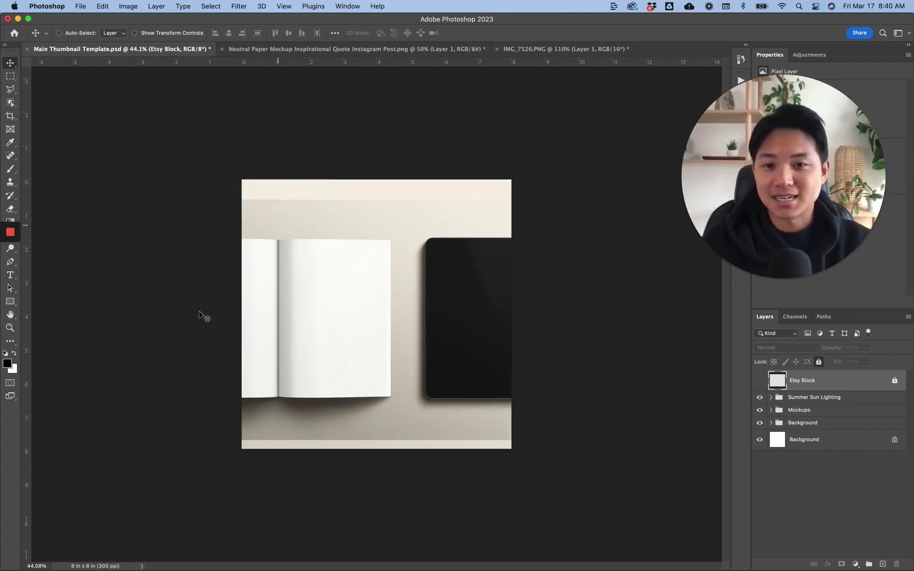
left_click(760, 380)
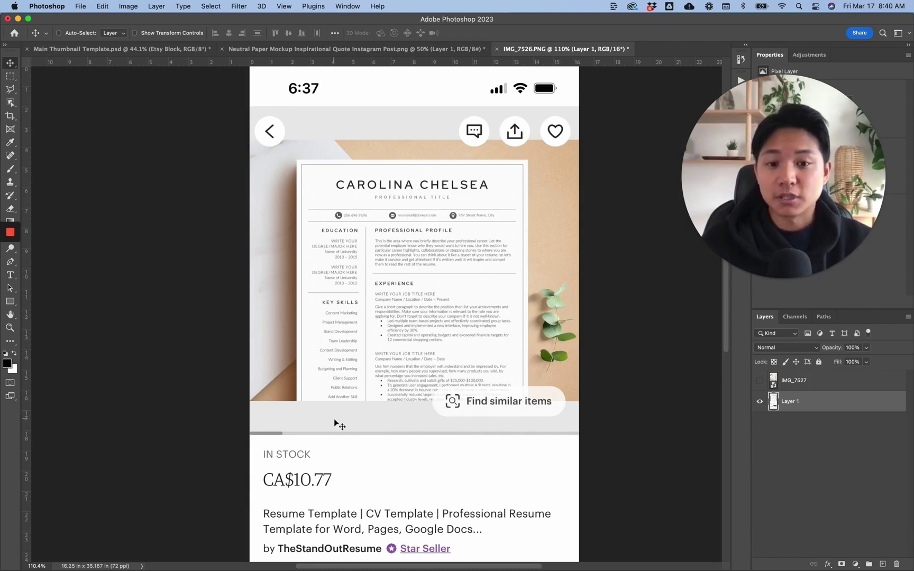
In IMG_7526.PNG, toggle the IMG_7527 layer to compare how the two Etsy listing screenshots display their thumbnails.
left_click(807, 388)
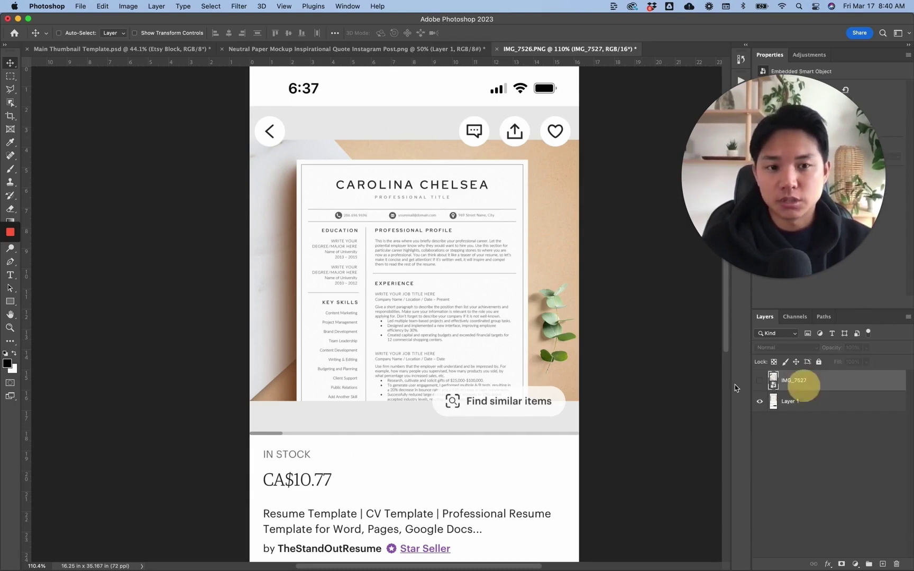
left_click(760, 381)
left_click(812, 389)
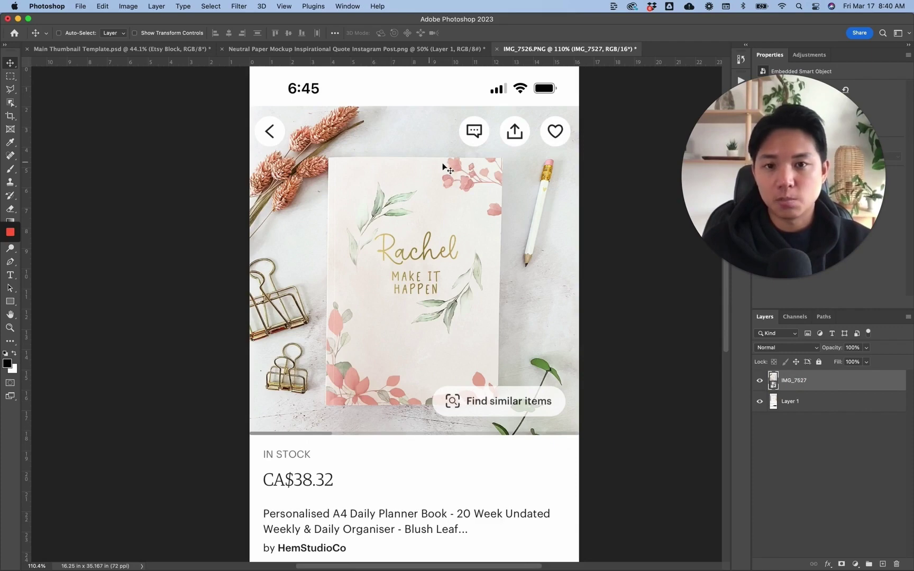
left_click(760, 380)
left_click(760, 380)
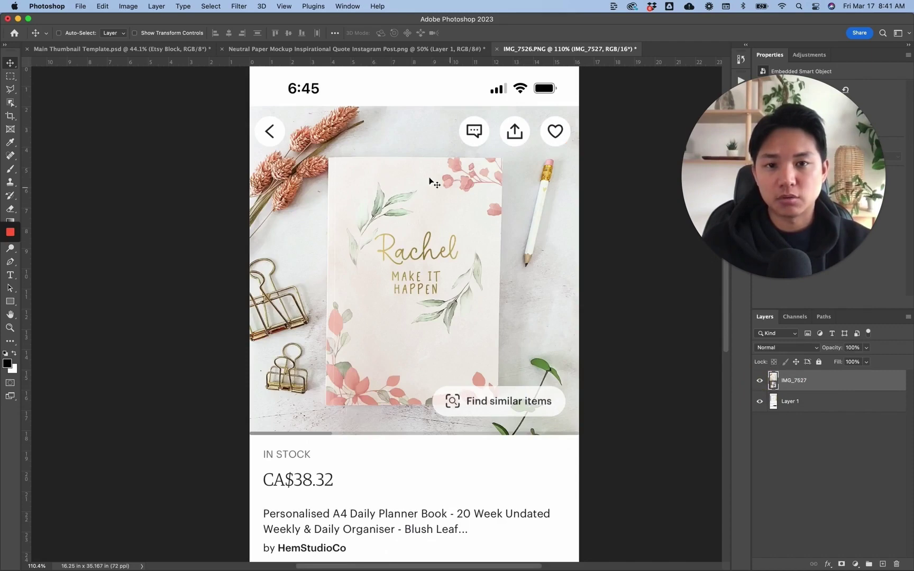
left_click(760, 381)
left_click(811, 403)
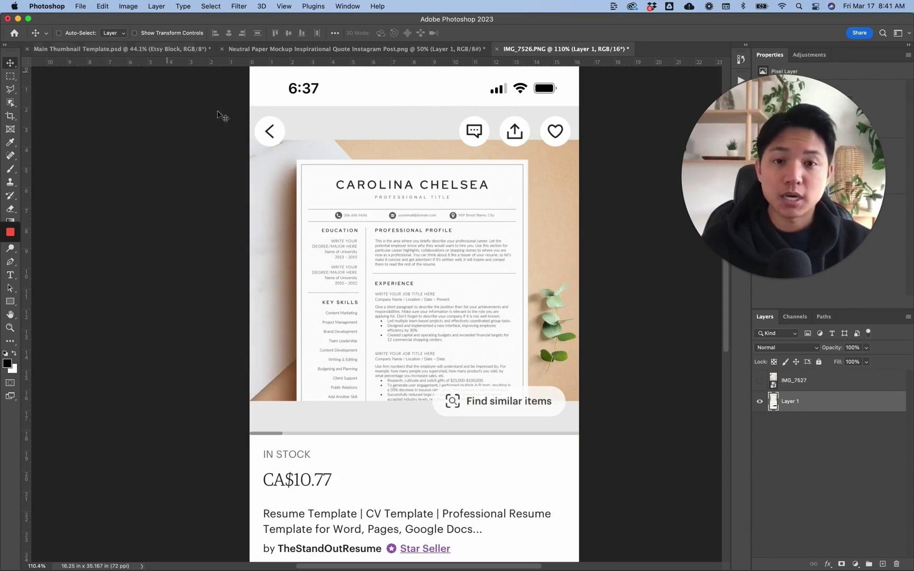
left_click(761, 381)
Return to Main Thumbnail Template.psd and check the scene with the Etsy Block crop off and on.
left_click(170, 48)
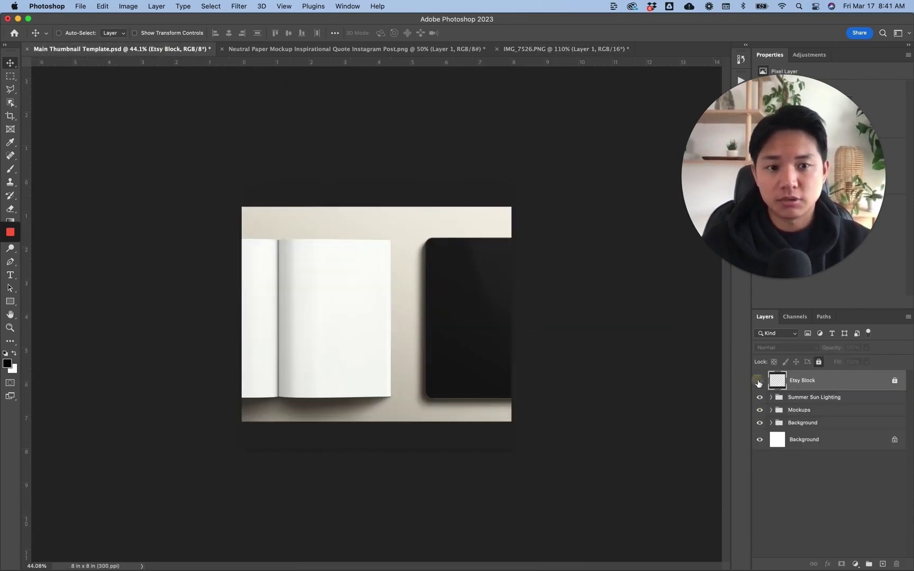
left_click(759, 382)
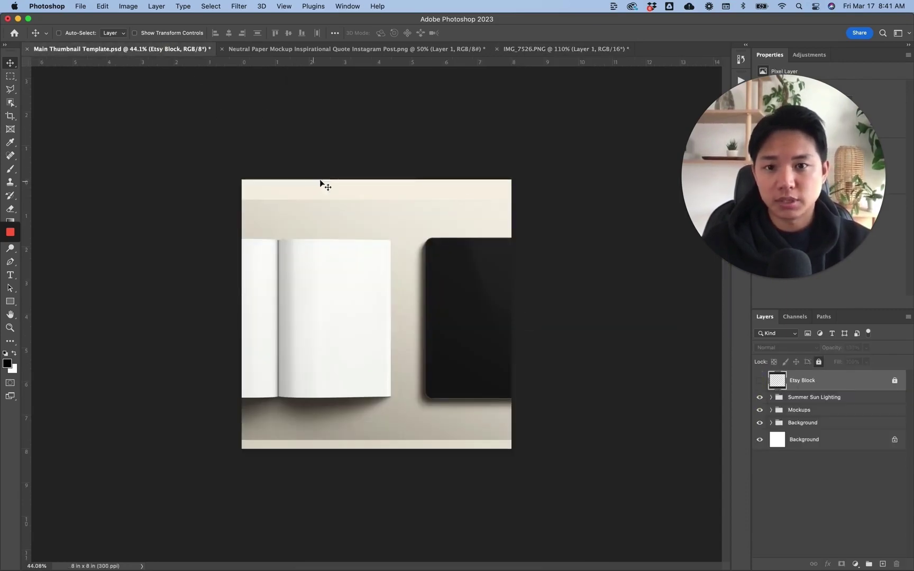
left_click(759, 382)
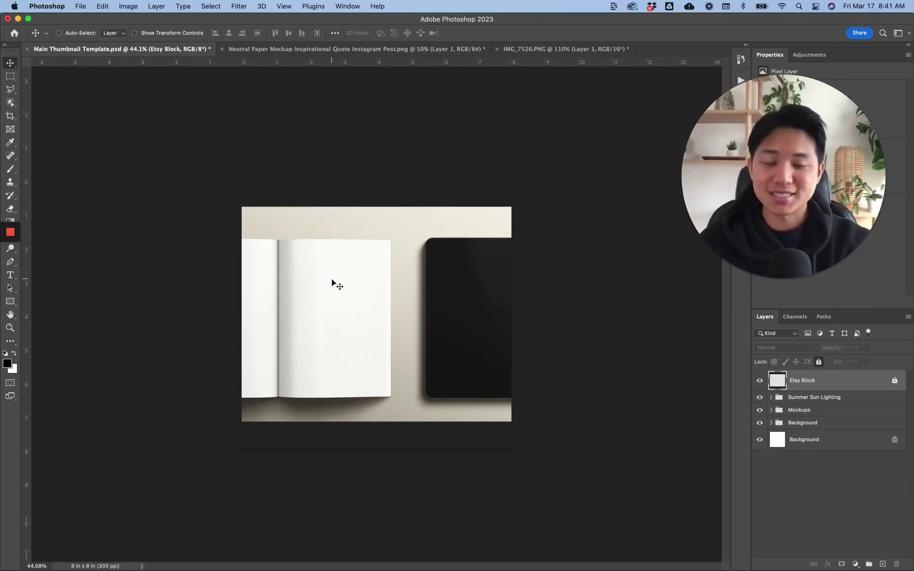
left_click(759, 381)
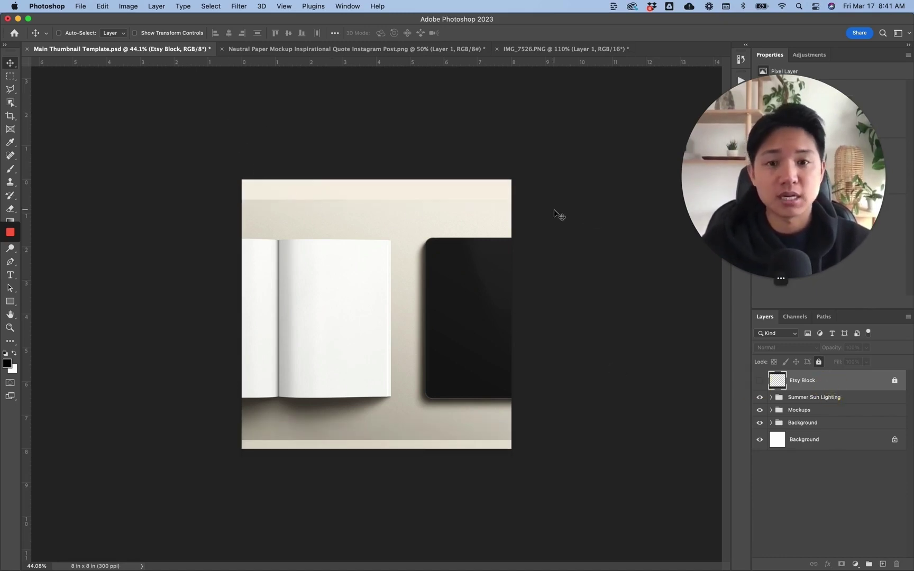
scroll(381, 321, "up", 2)
left_click(759, 381)
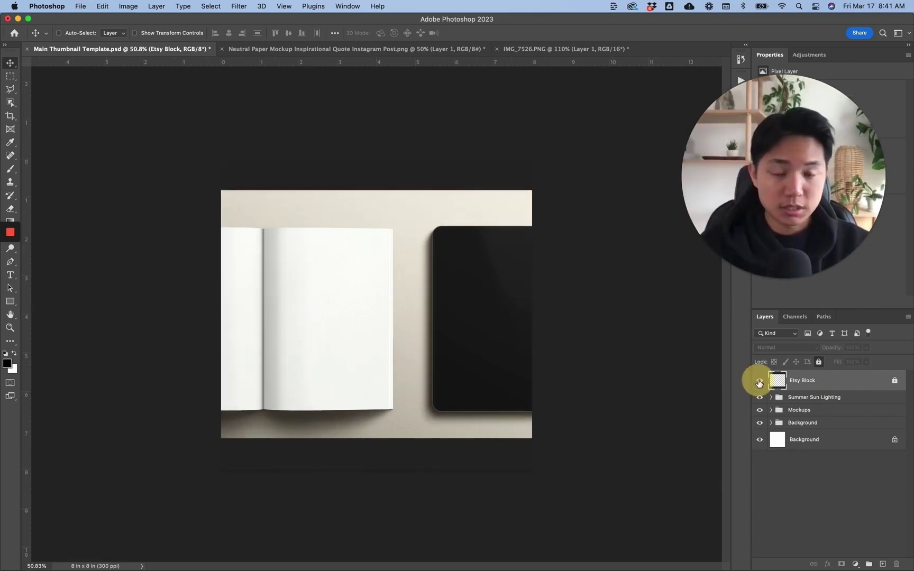
Review the Etsy ebook template listings in Chrome, return to Photoshop and delete the Summer Sun Lighting group.
left_click(808, 399)
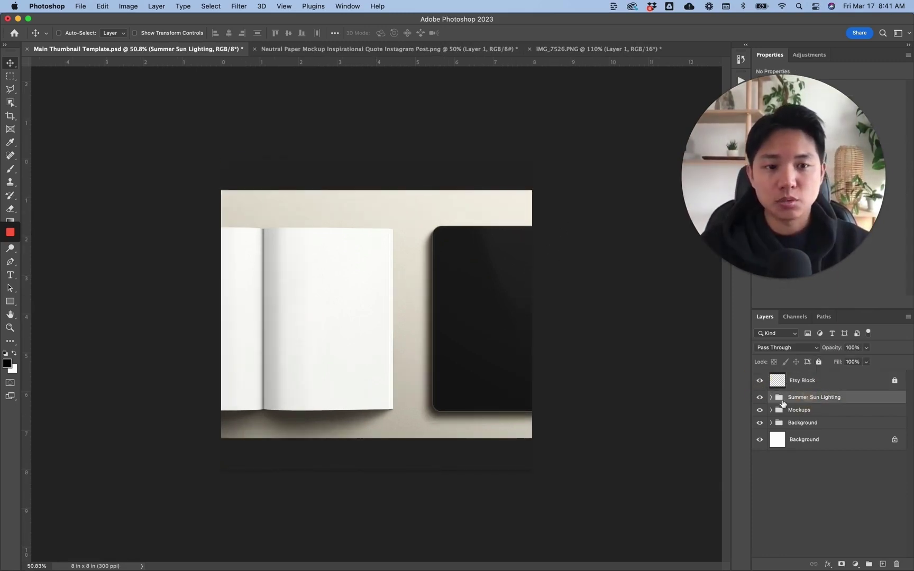
key("super+Tab")
key("super+Tab")
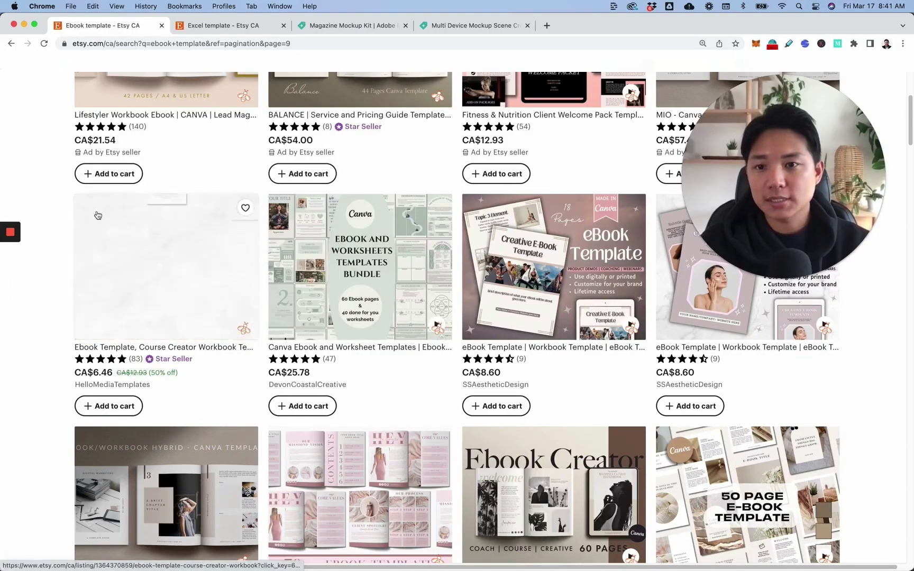
scroll(19, 381, "down", 1)
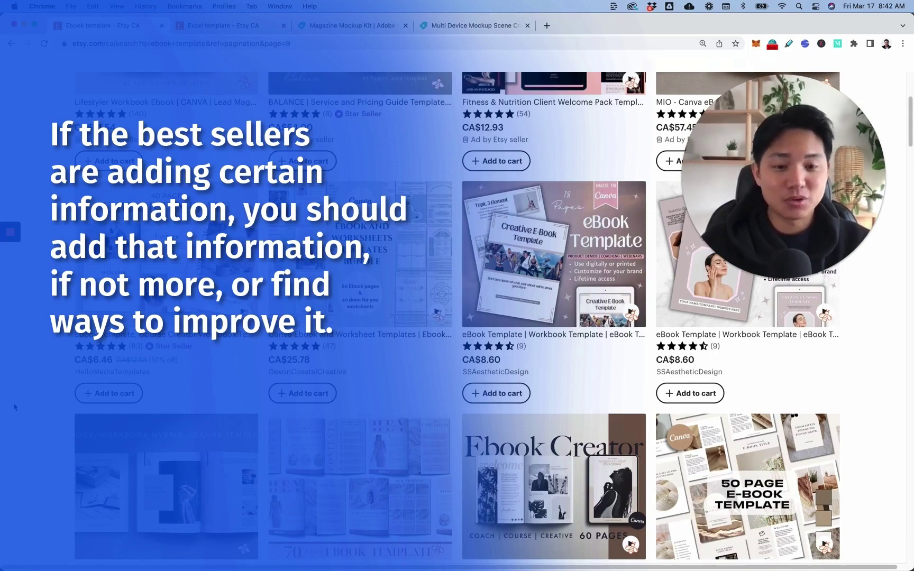
key("super+Tab")
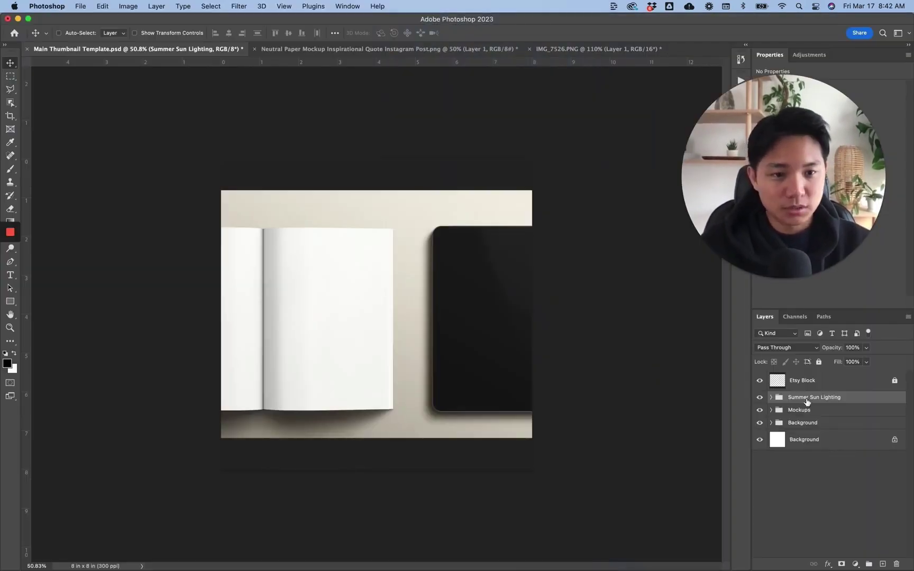
key("Delete")
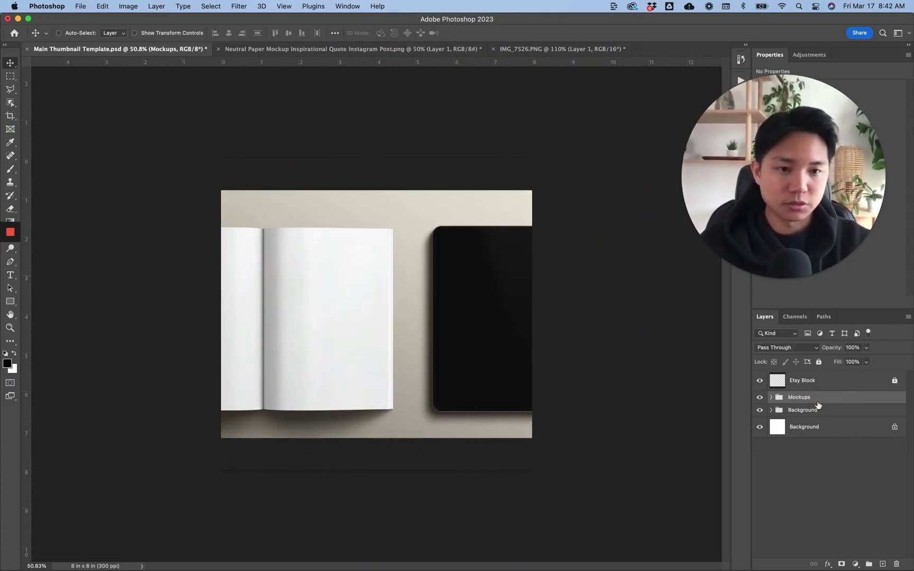
Hide the Etsy Block layer and check the Background group's extent against the canvas with Free Transform.
left_click(804, 415)
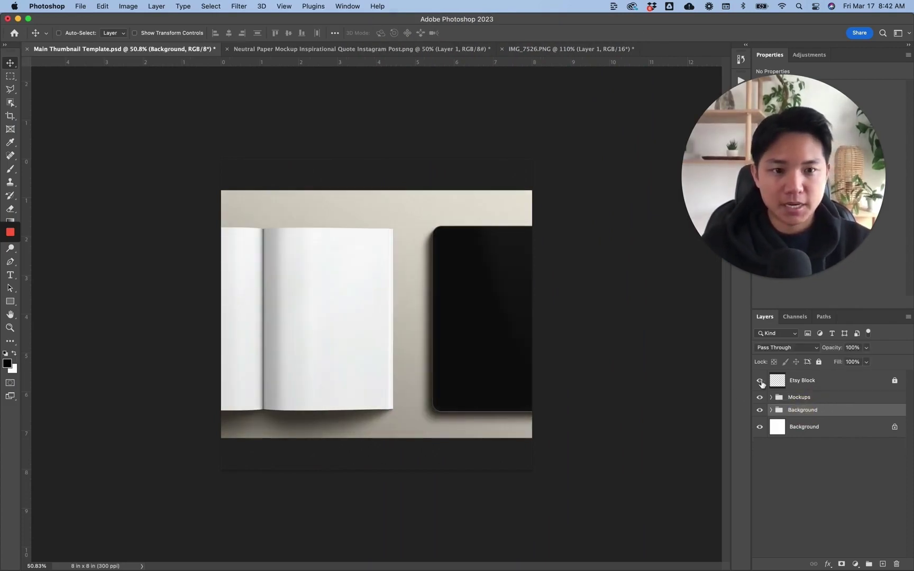
left_click(760, 380)
key("super+t")
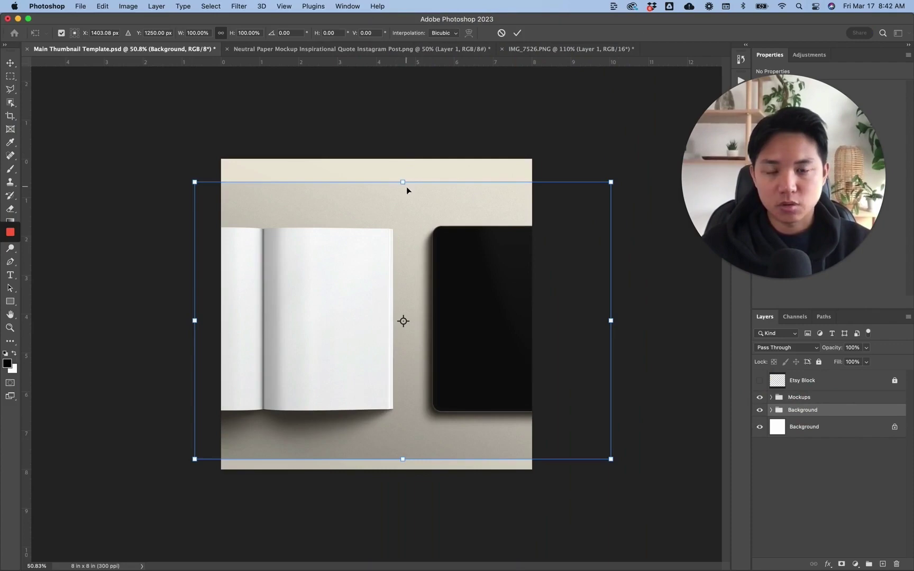
Expand the Mockups group, hide the A4 e-reader and magazine spread, and show their US Letter versions.
left_click(799, 397)
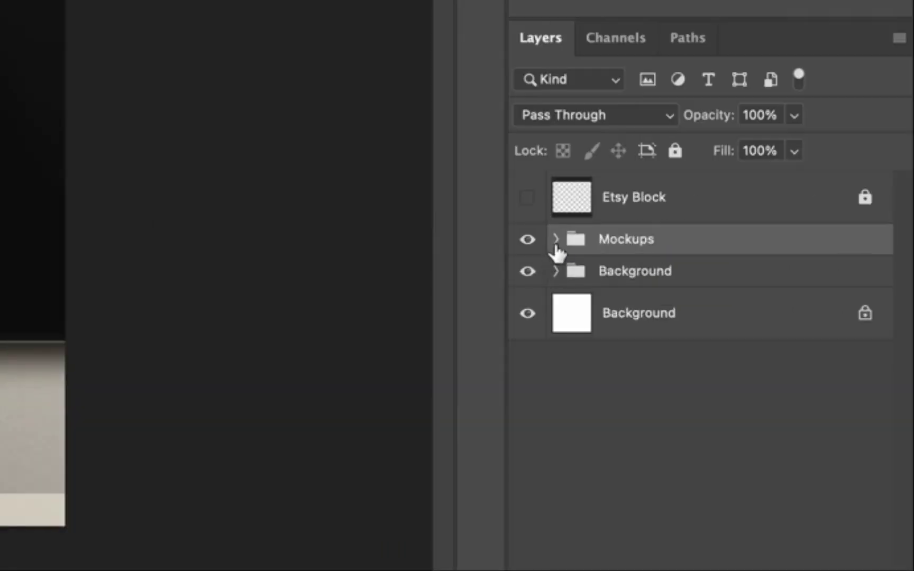
left_click(735, 372)
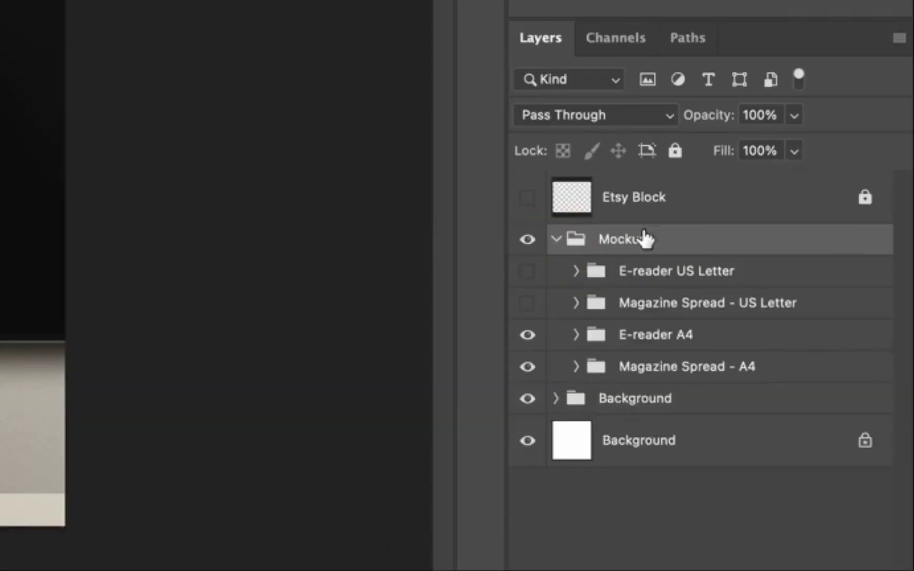
left_click(774, 352)
left_click(641, 246)
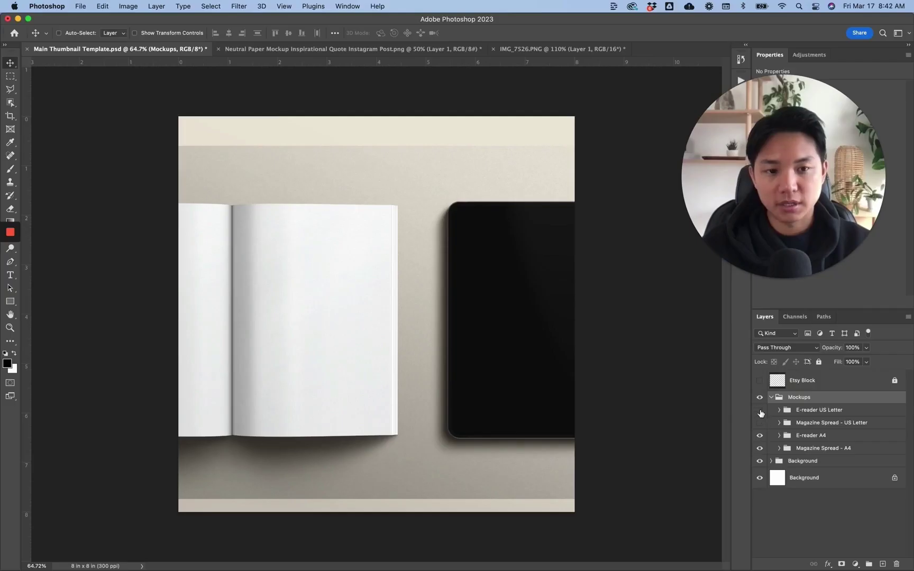
left_click(759, 410)
left_click(760, 435)
left_click(761, 450)
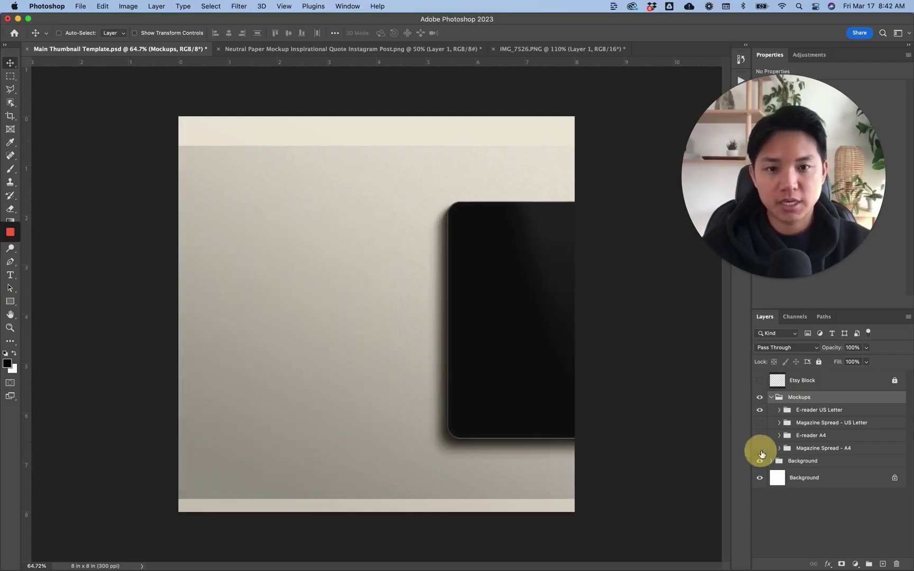
left_click(762, 425)
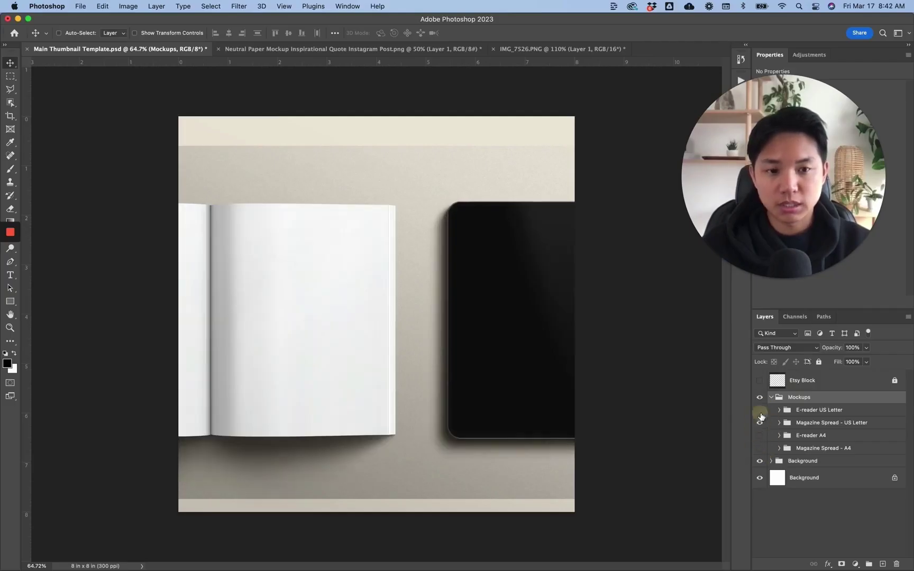
Hide the E-reader US Letter and Magazine Spread - US Letter groups and collapse the Mockups group.
left_click(760, 410)
left_click(760, 423)
left_click(771, 397)
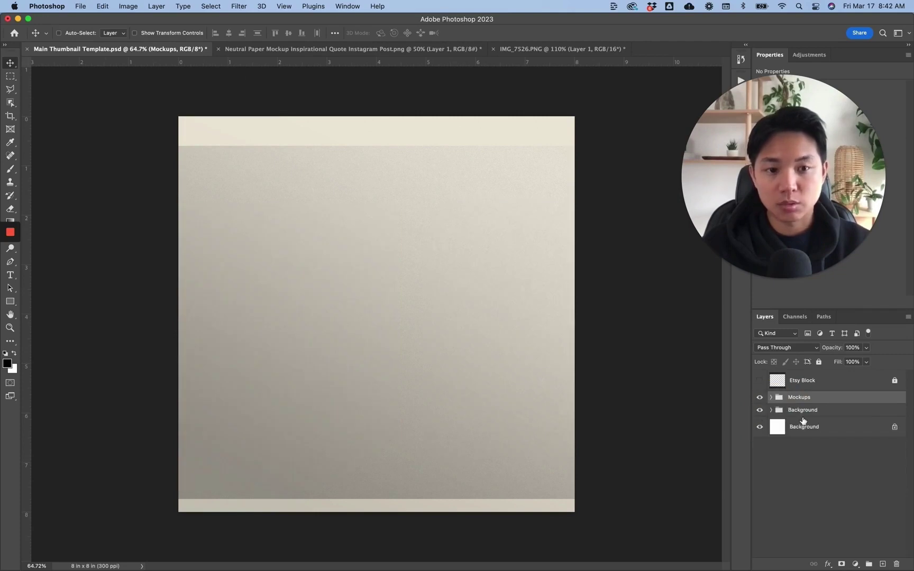
Scale the Background group to about 112% to cover the canvas height and align its right edge with the canvas.
left_click(802, 415)
key("super+t")
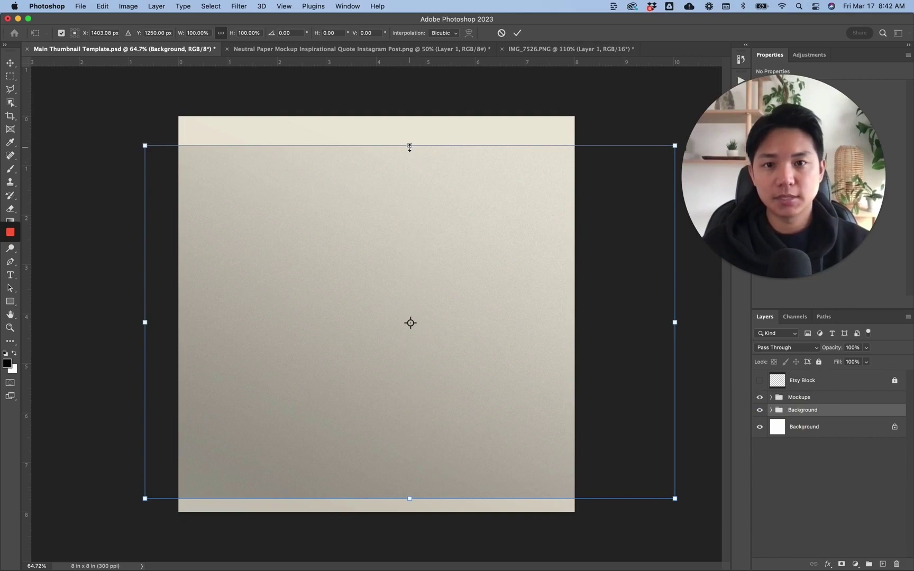
left_click_drag(409, 147, 410, 116)
left_click_drag(412, 529, 410, 513)
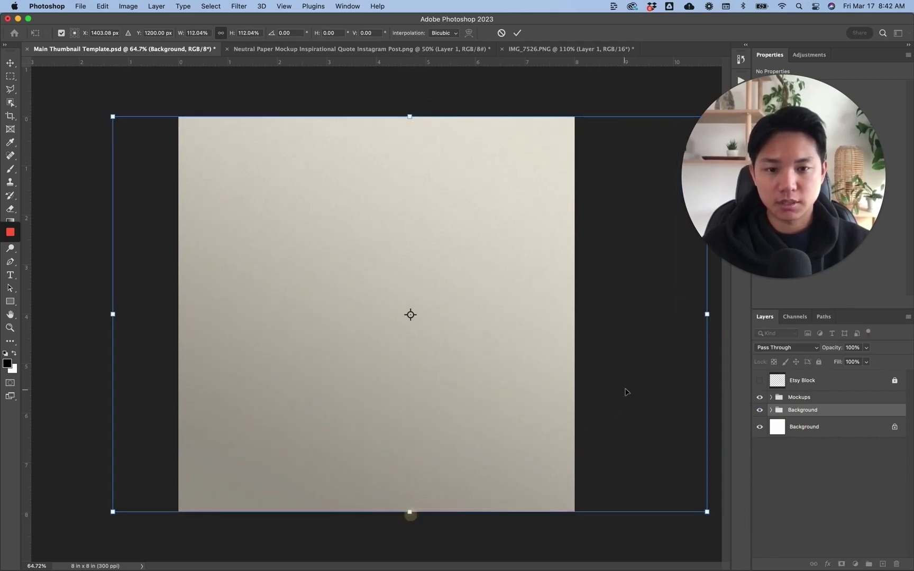
key("Return")
left_click_drag(506, 323, 361, 314)
left_click_drag(432, 317, 437, 314)
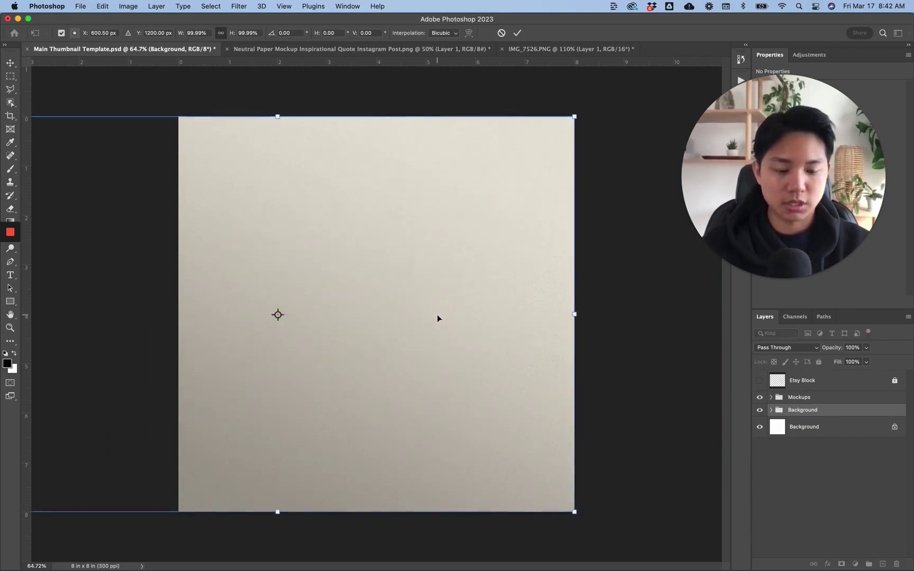
key("Return")
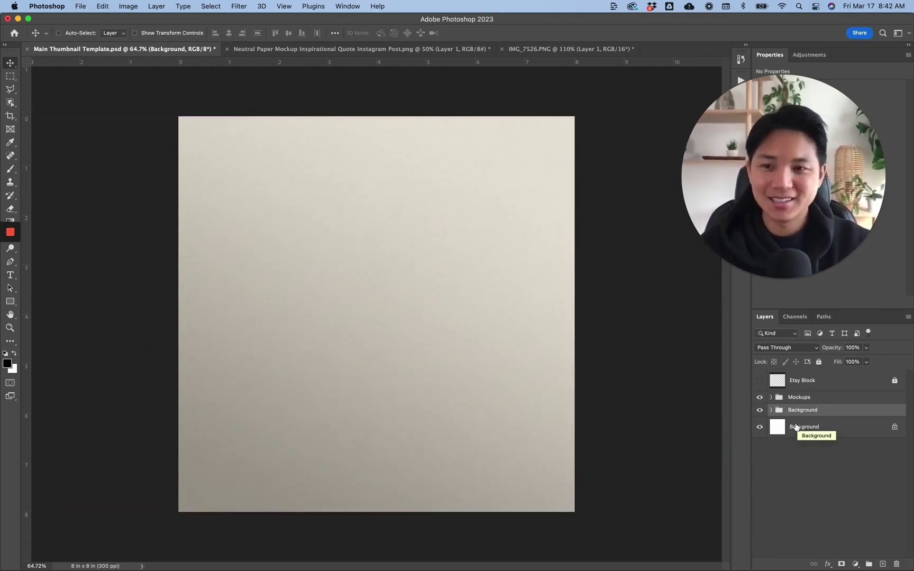
Recolour the fill layer inside the Background group to a darker, muted beige.
left_click(770, 398)
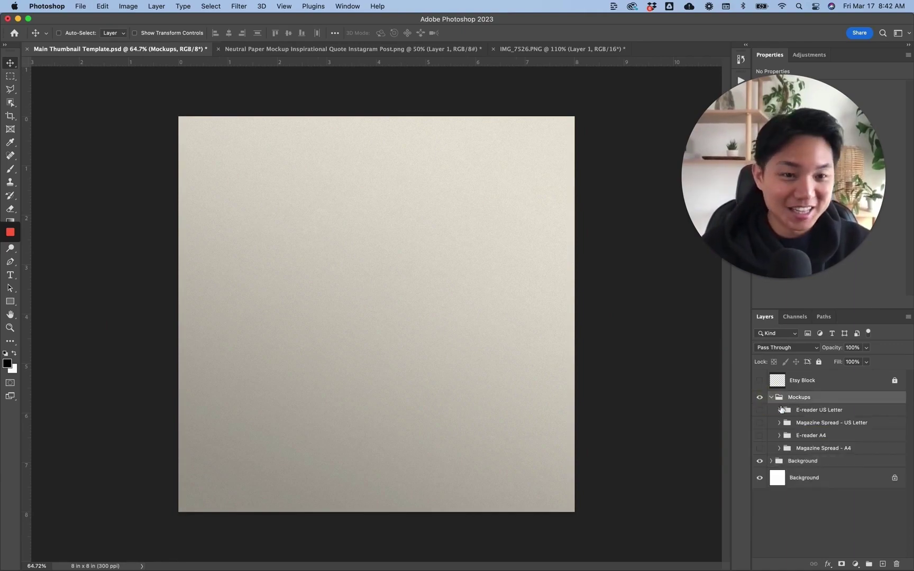
left_click(771, 397)
left_click(771, 410)
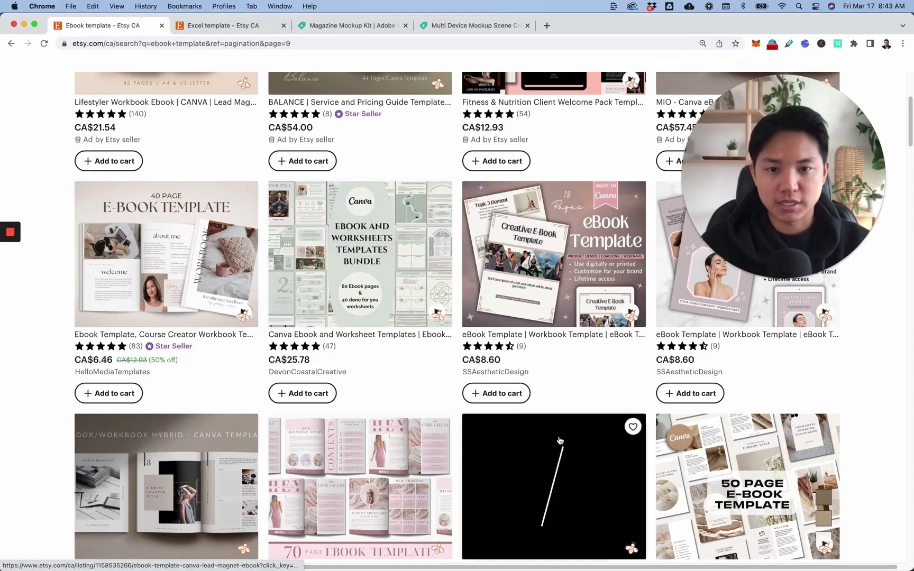
scroll(194, 300, "up", 5)
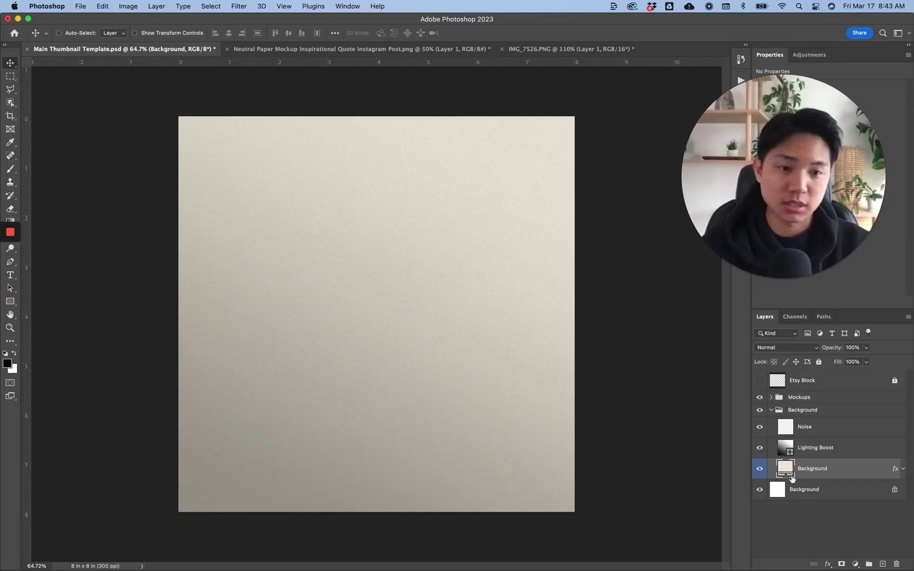
double_click(792, 479)
left_click_drag(570, 383, 569, 383)
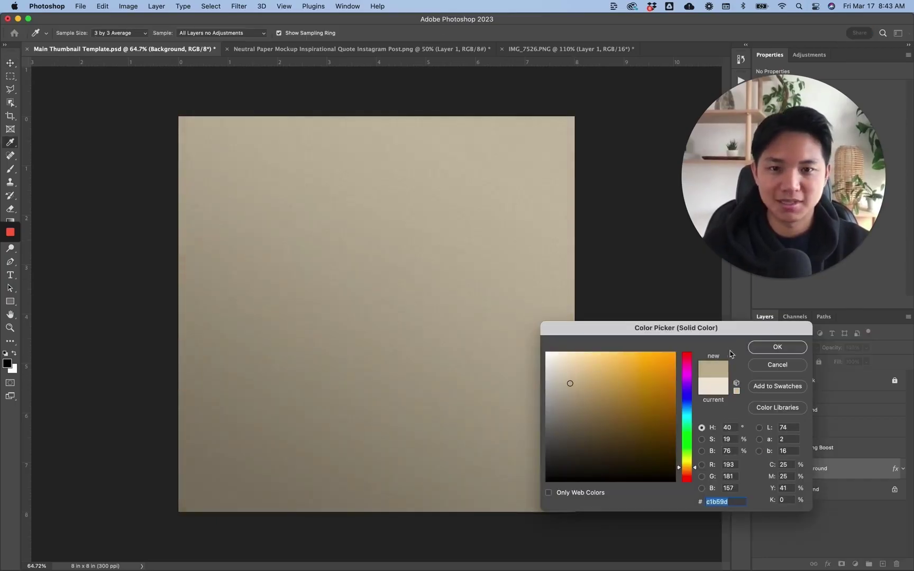
left_click(761, 353)
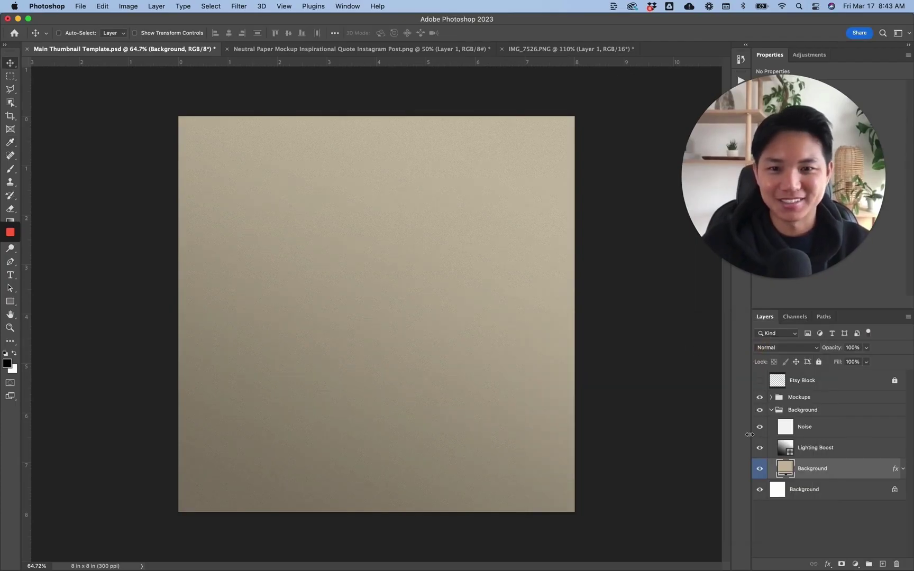
double_click(788, 472)
left_click_drag(575, 383, 569, 381)
key("Return")
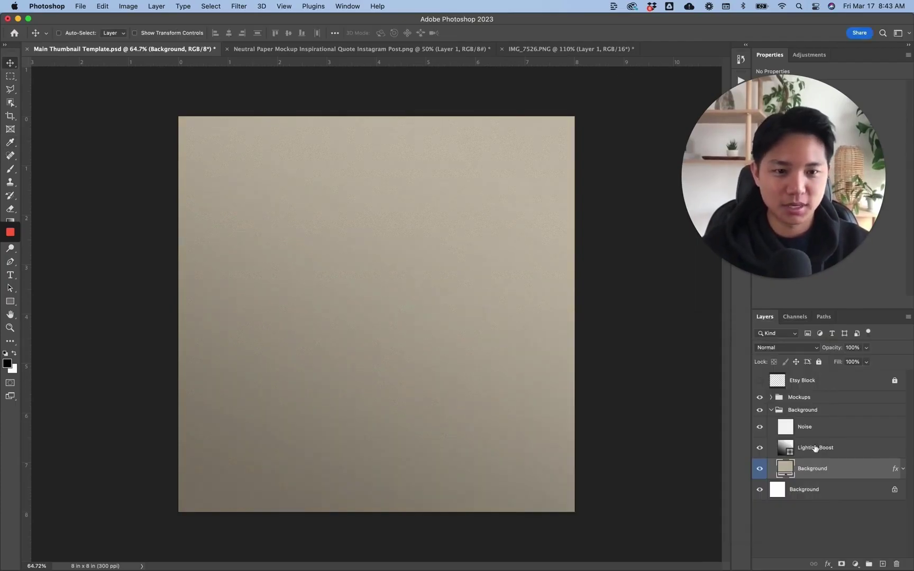
Collapse the Background group and show the E-reader US Letter and Magazine Spread - US Letter groups inside Mockups.
left_click(809, 412)
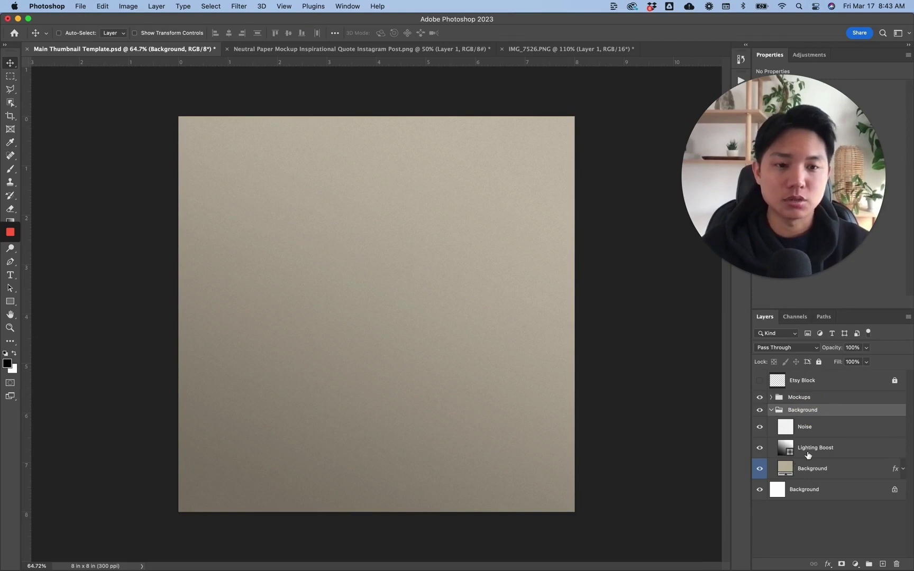
left_click(809, 476)
left_click(772, 411)
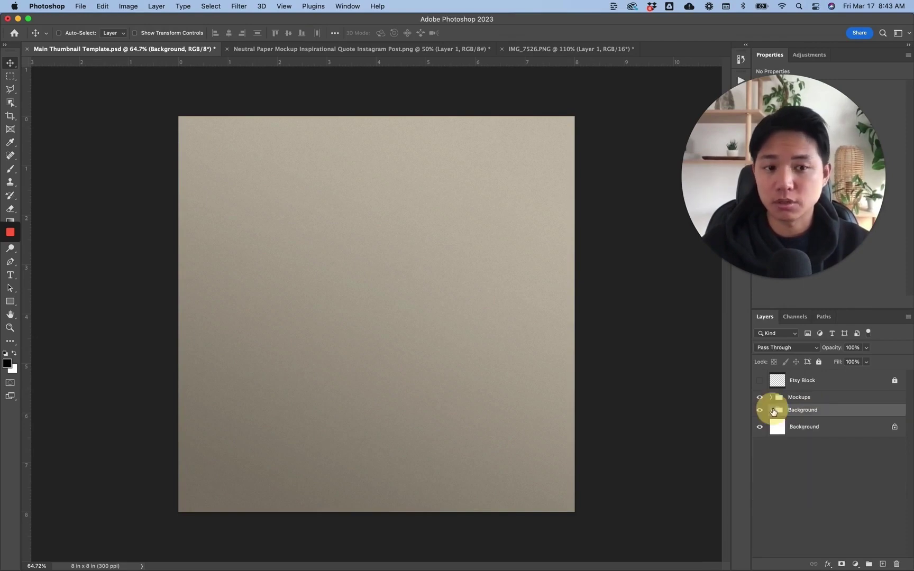
left_click(771, 397)
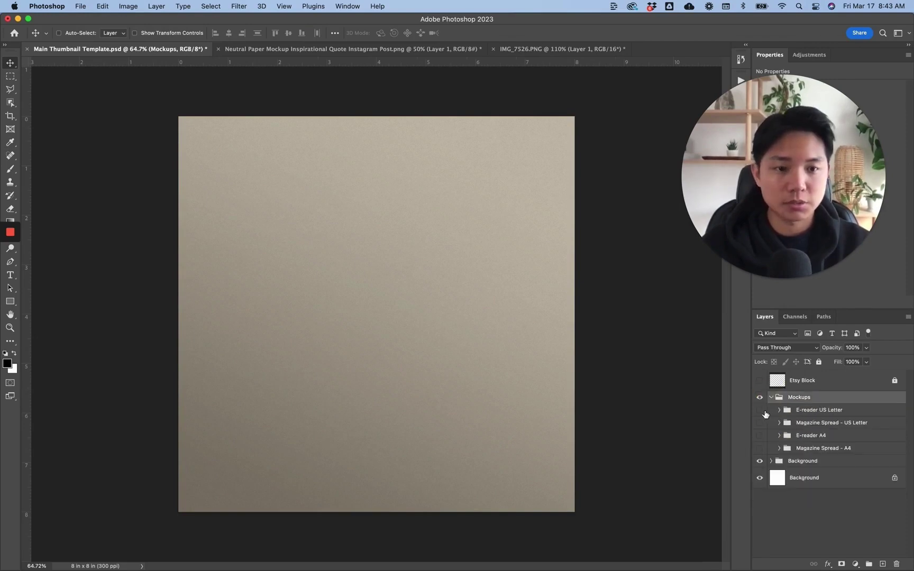
left_click(760, 412)
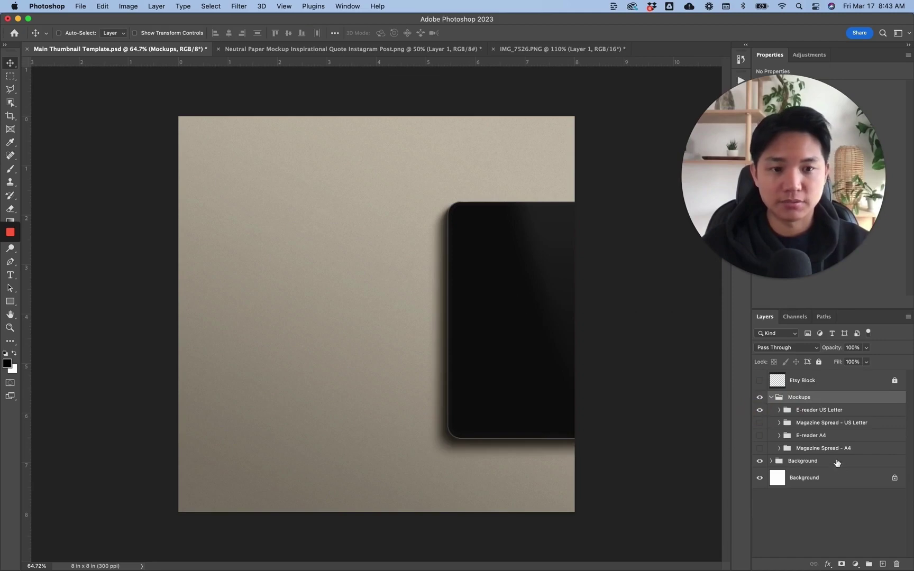
left_click(761, 423)
left_click(760, 423)
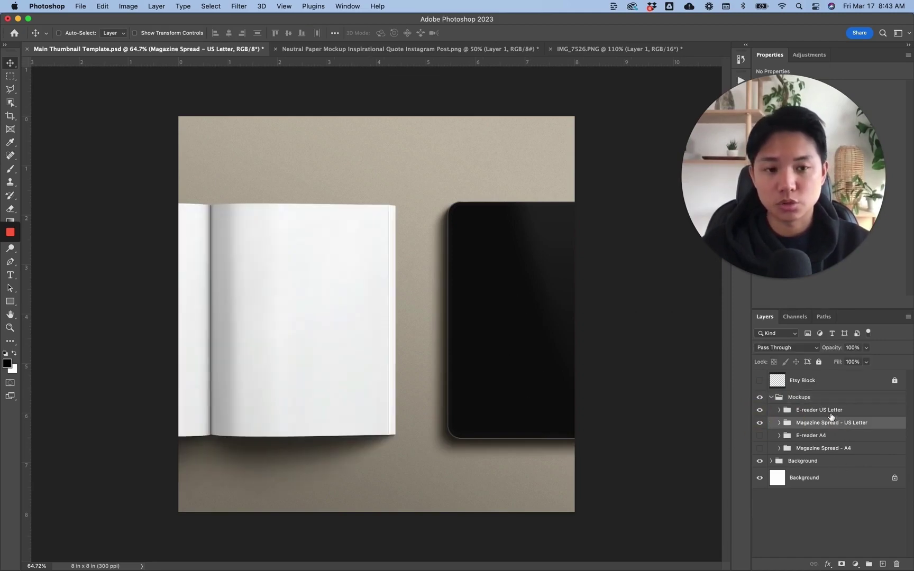
Rearrange the US Letter mockups with the e-reader on the canvas's left side, overlapping the magazine spread on the right.
left_click(831, 412)
left_click_drag(531, 318, 639, 322)
key("alt+bracketleft")
left_click(819, 411, "shift")
left_click_drag(525, 347, 569, 339)
scroll(577, 347, "down", 2)
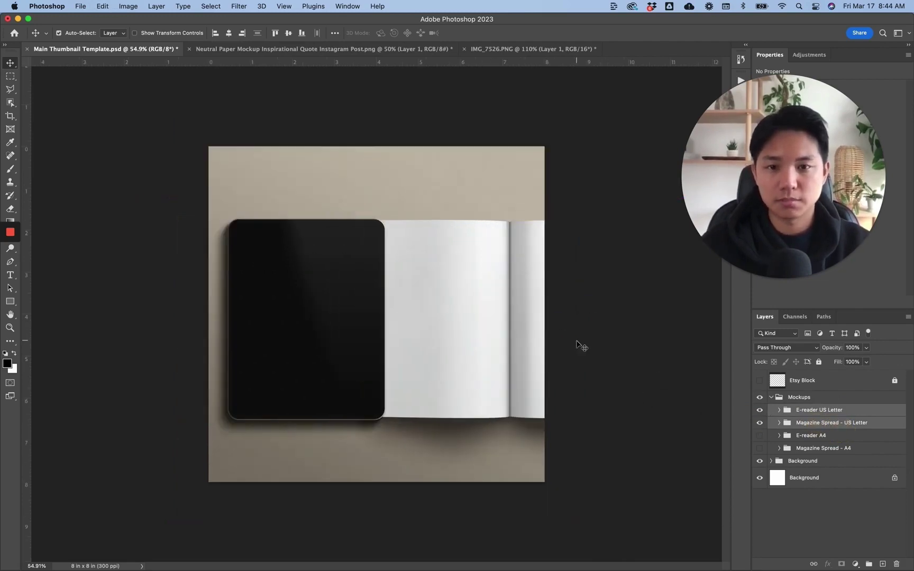
Undo the last mockup moves, then offset the magazine spread down so the e-reader overlaps its upper-left page.
key("super+z")
key("super+z")
key("super+z")
key("super+z")
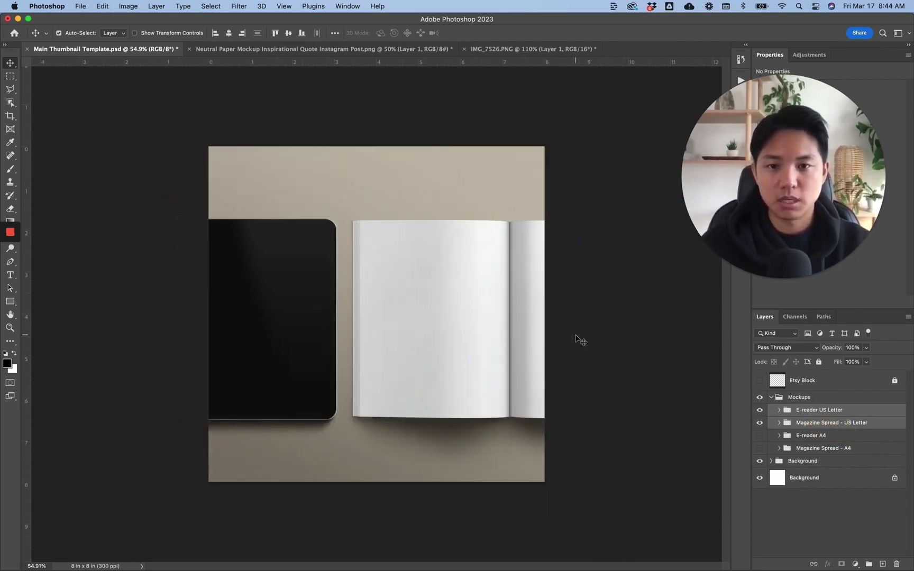
left_click(842, 426, "shift")
left_click_drag(415, 321, 385, 344)
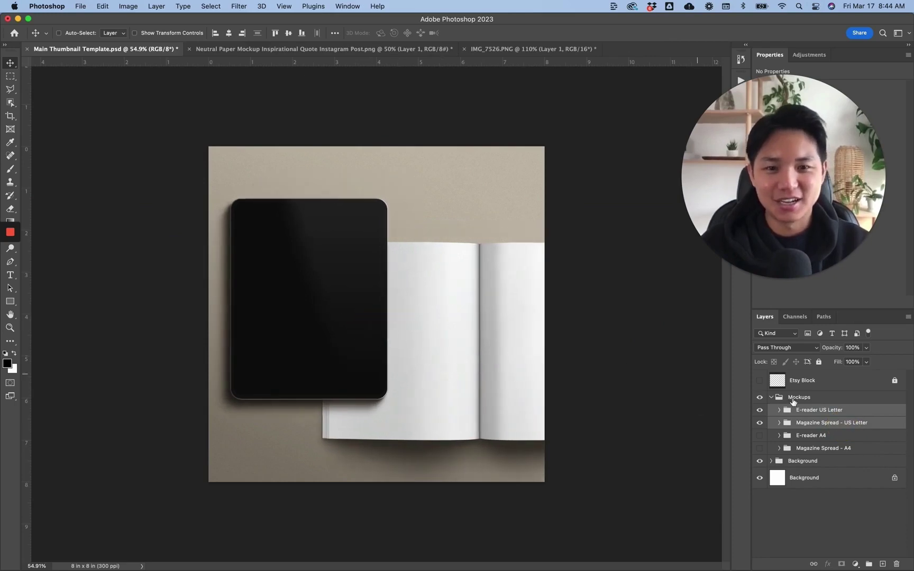
Show the Etsy Block layer and shift both US Letter mockups slightly up within its visible area.
left_click(806, 389)
left_click(760, 380)
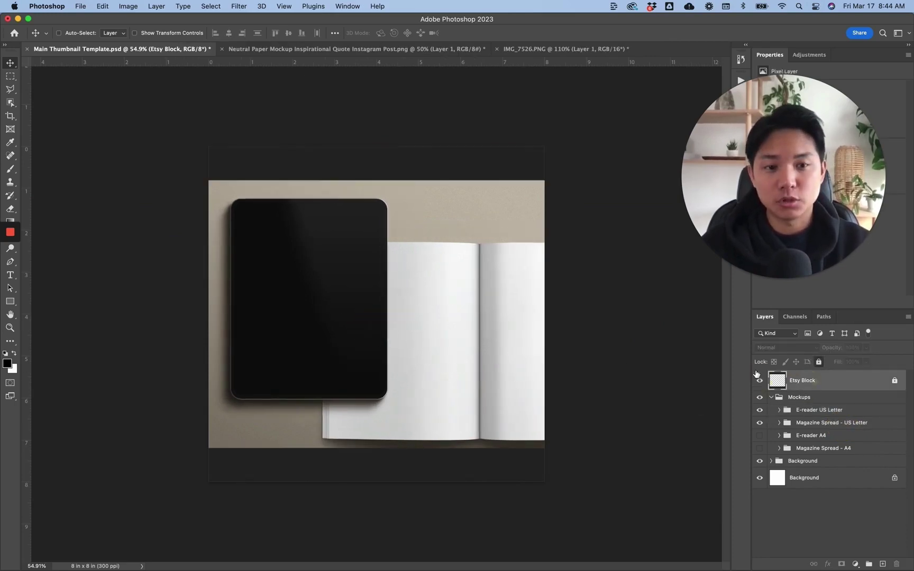
left_click(760, 381)
left_click(760, 382)
left_click(819, 410)
left_click(823, 422, "shift")
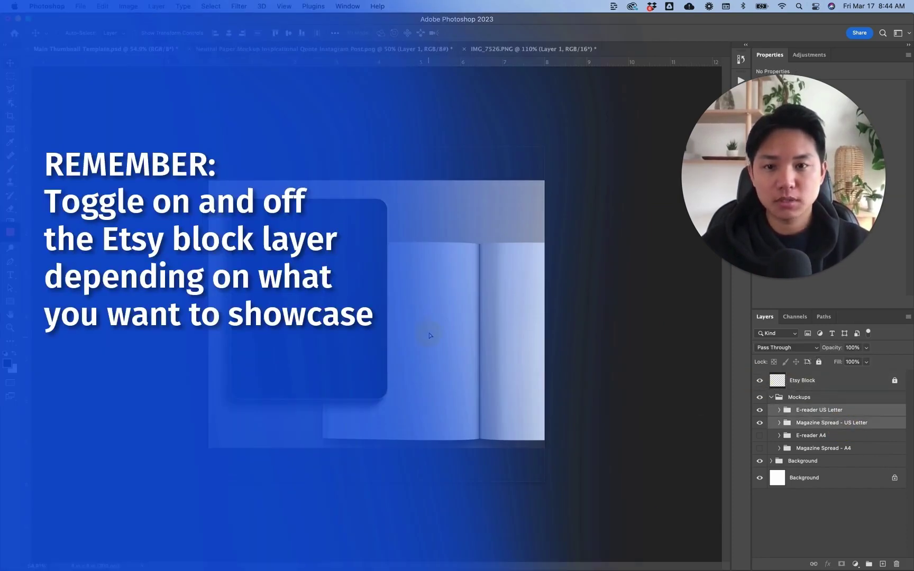
left_click_drag(426, 333, 429, 334)
Scale both US Letter mockup groups together to about 93% and reposition them within the visible thumbnail area.
left_click(824, 427)
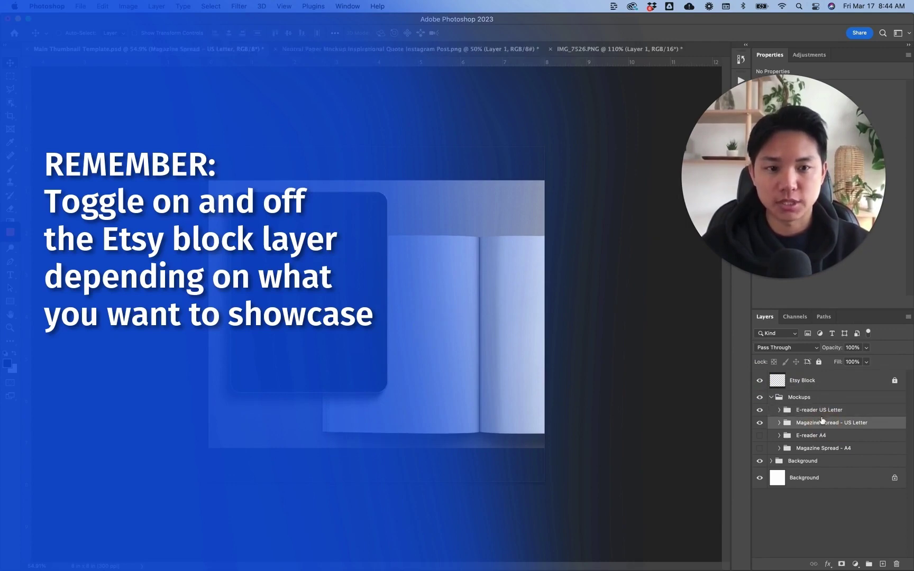
left_click(819, 410)
left_click(813, 423, "shift")
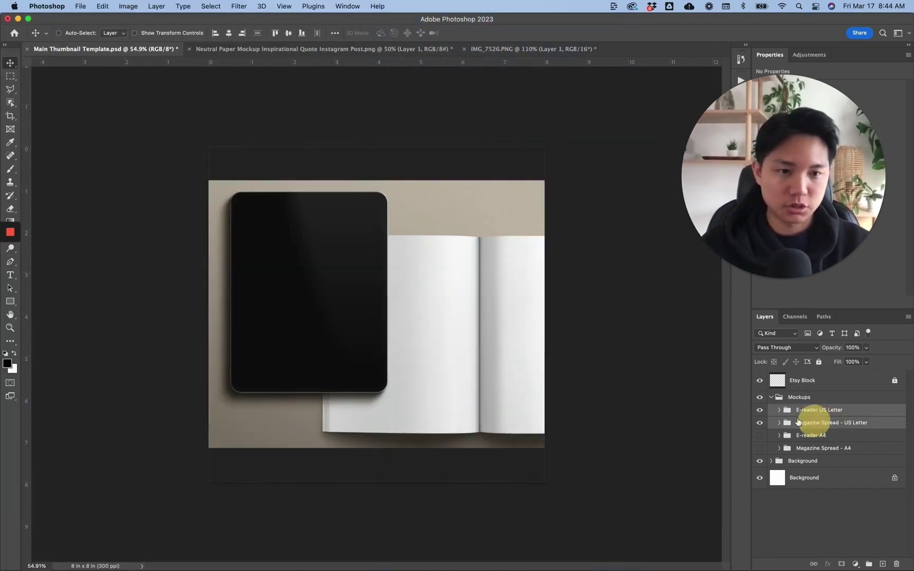
key("super+t")
left_click_drag(655, 506, 624, 482)
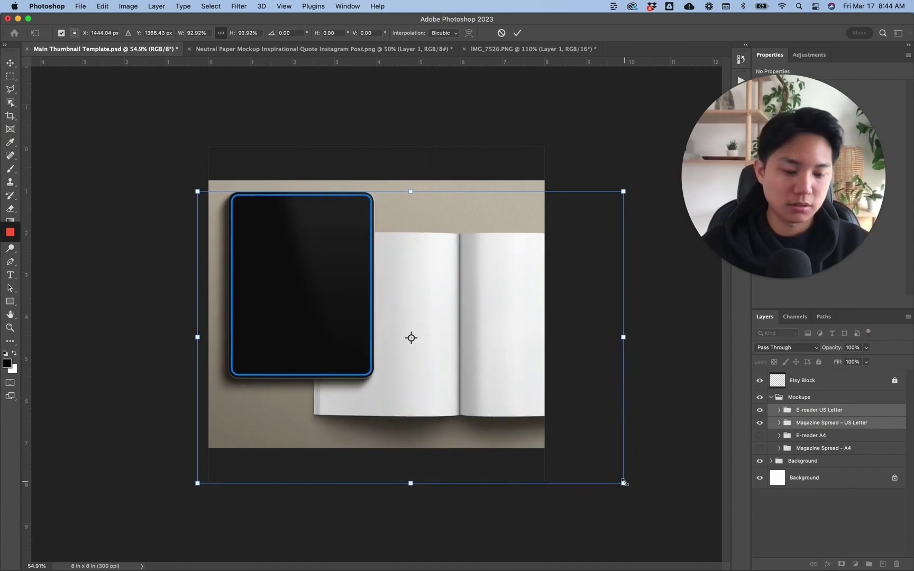
key("Return")
left_click_drag(461, 333, 466, 341)
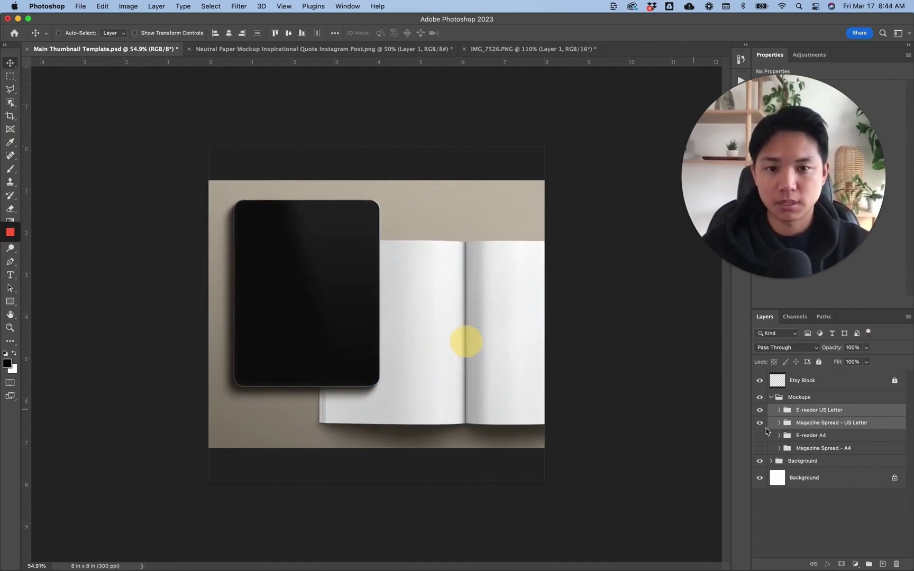
Move the magazine spread slightly down and right, and the e-reader slightly up and left, to open space for a title.
left_click(834, 423)
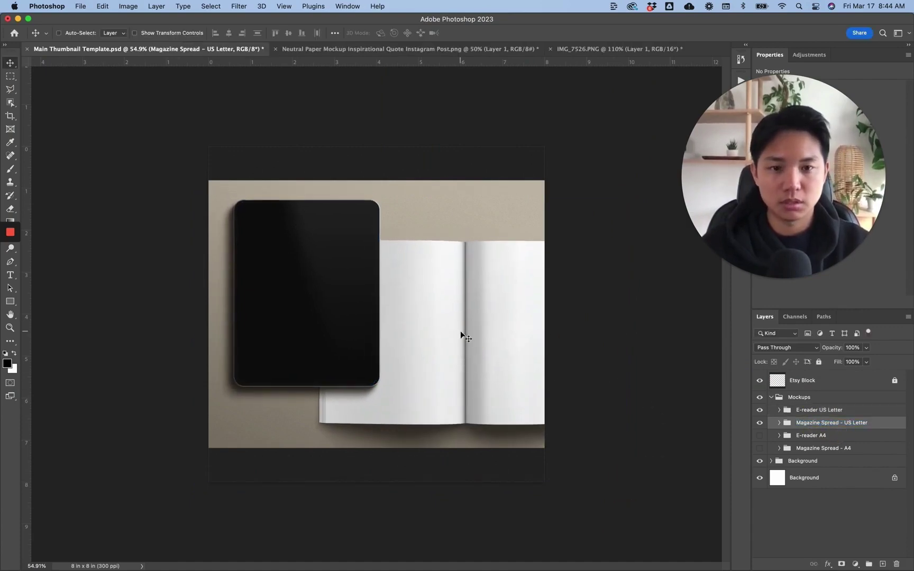
left_click_drag(461, 333, 477, 341)
left_click(815, 411)
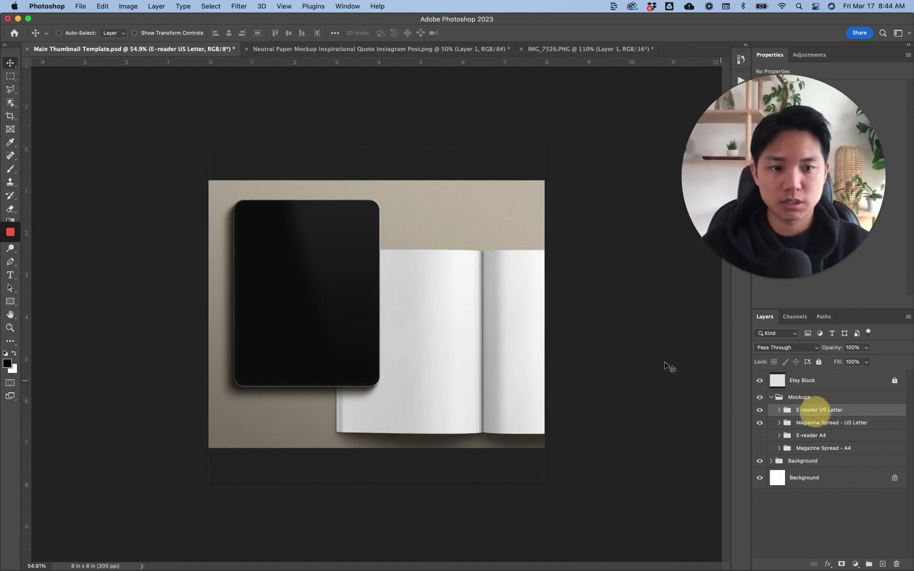
left_click_drag(322, 252, 317, 247)
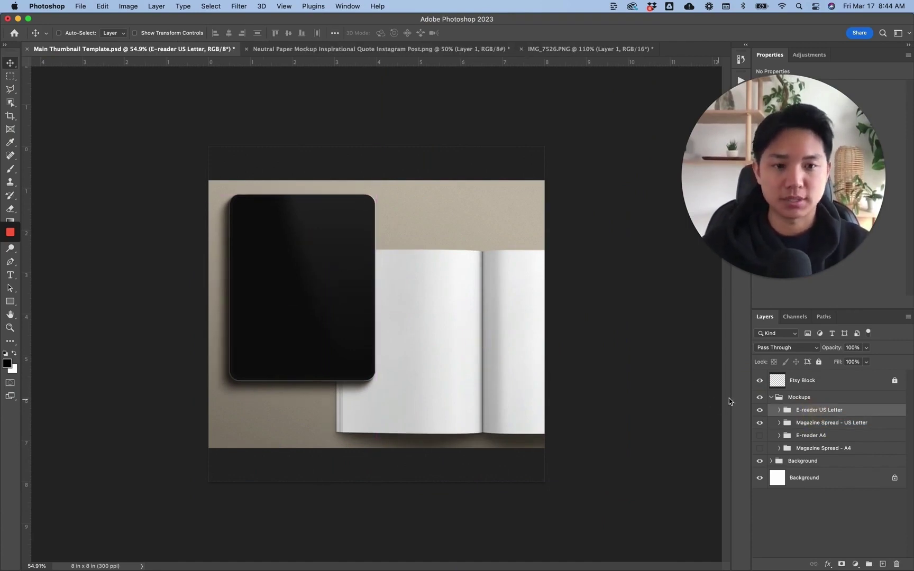
Add the two-line black title "eBook Template" in the empty area above the magazine spread and position it.
left_click(799, 397)
key("t")
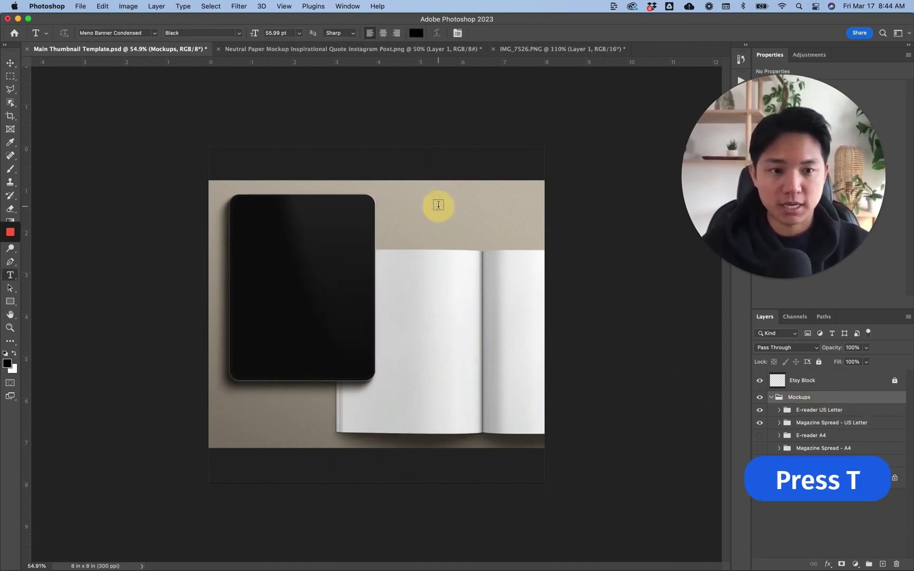
left_click(438, 205)
type("e")
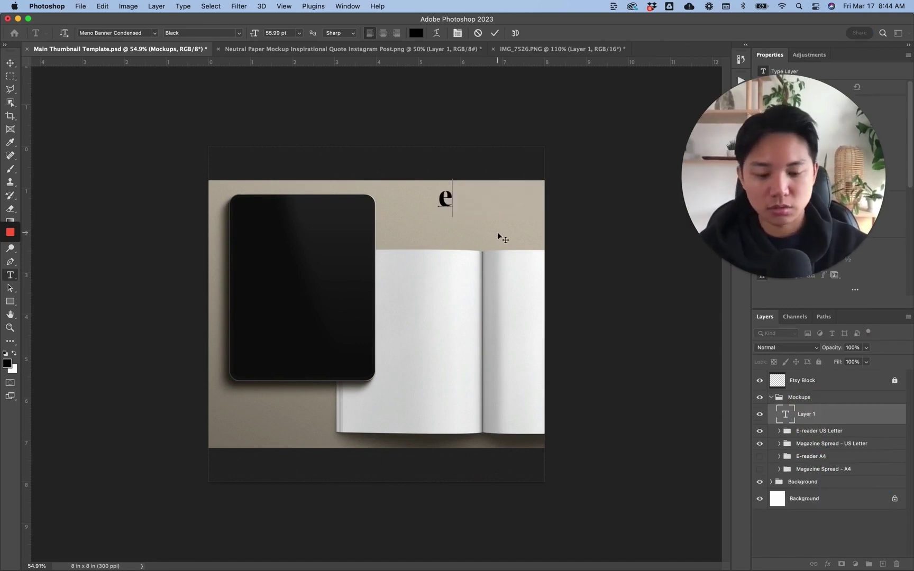
type("Book")
key("Return")
type("Template")
key("Escape")
key("v")
left_click_drag(488, 224, 449, 232)
key("t")
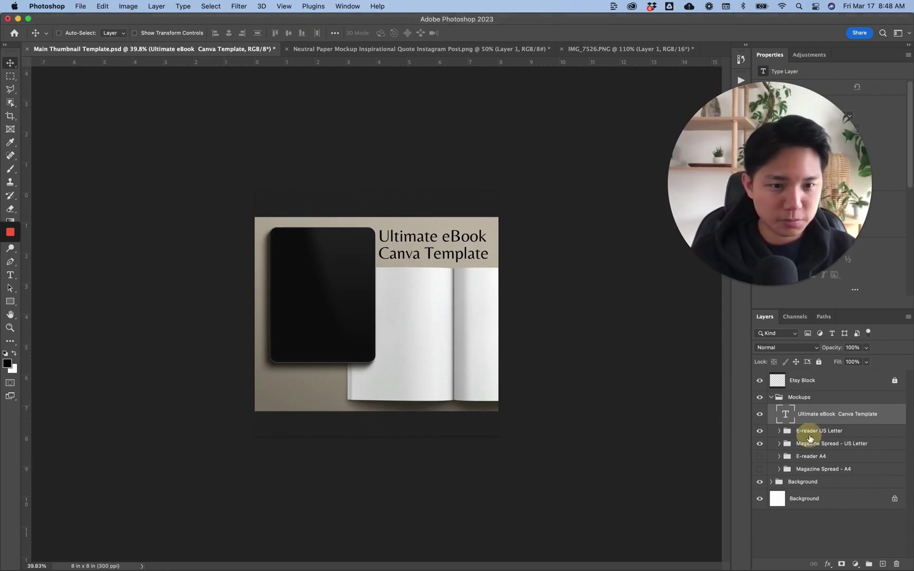
Scale the Magazine Spread - US Letter group down to about 95%.
left_click(808, 442)
key("super+t")
left_click_drag(572, 338, 543, 351)
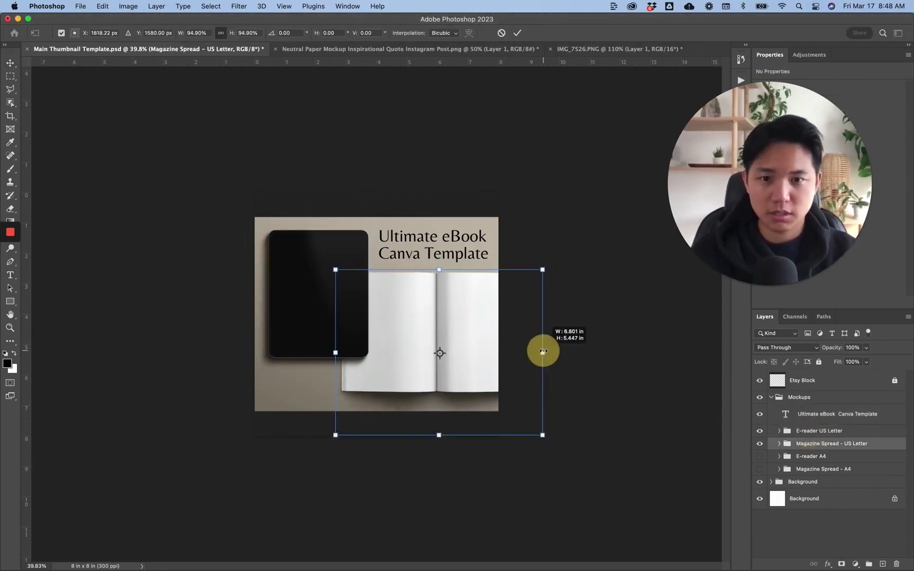
key("Return")
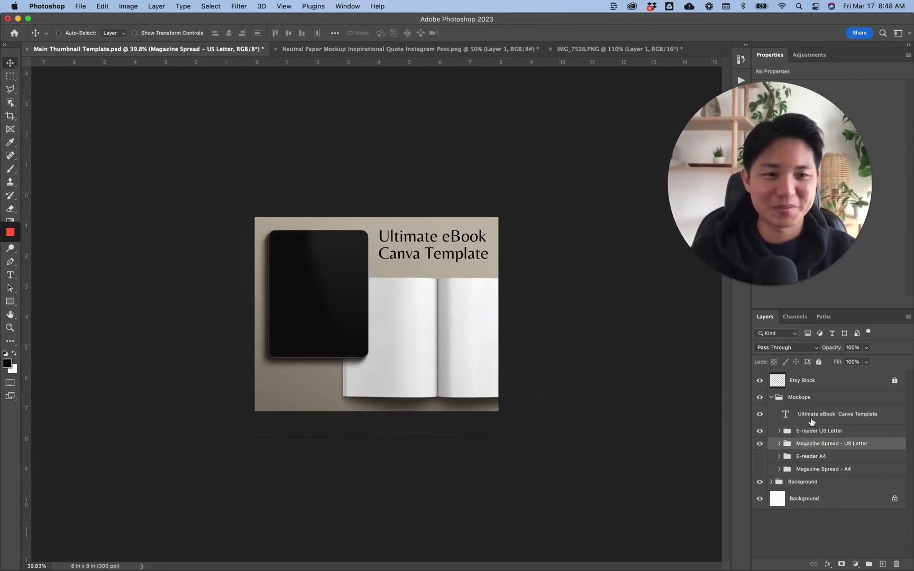
Nudge the "Ultimate eBook Canva Template" title down toward the middle of the space above the magazine.
left_click(812, 421)
key("shift+Down")
key("shift+Down")
key("shift+Down")
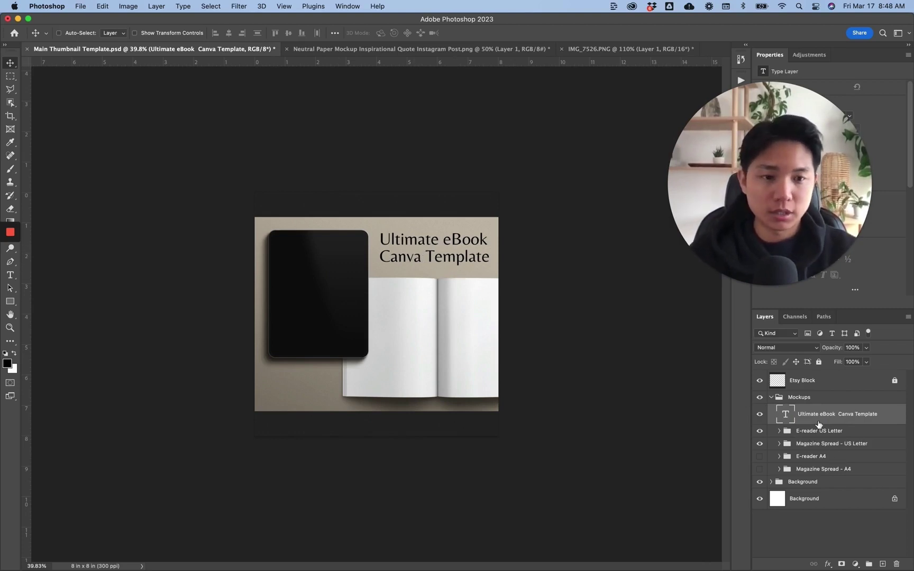
Create a black filled circle about 0.8 in wide on a new layer in the empty area below the tablet.
key("alt+shift+super+n")
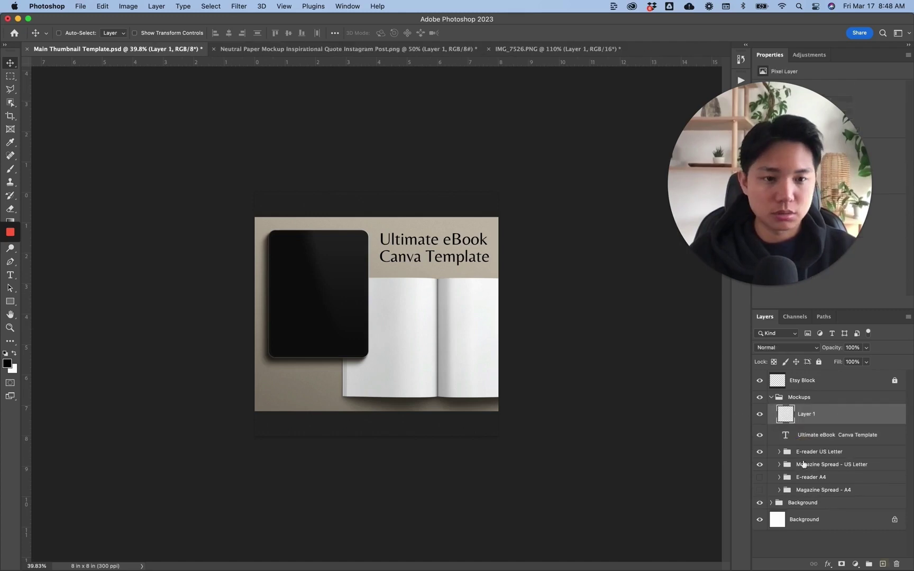
key("m")
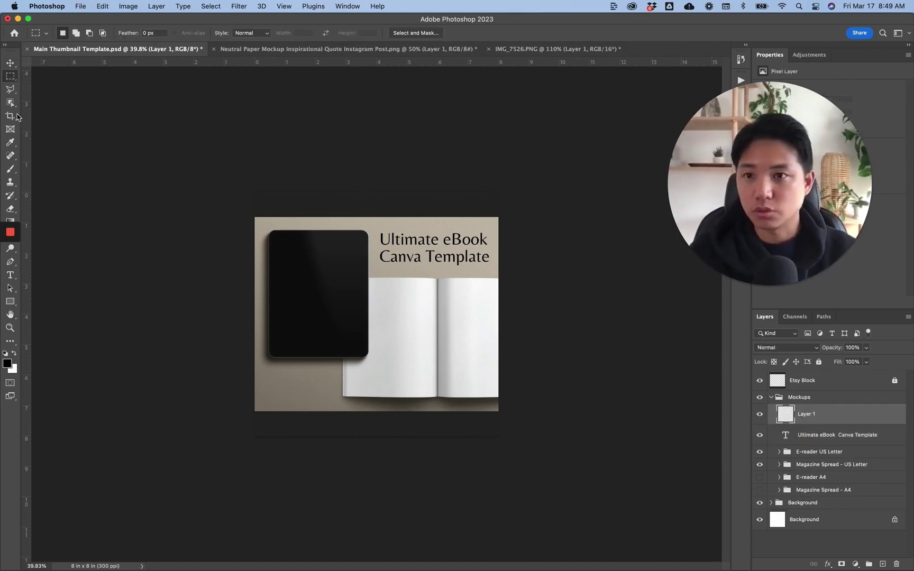
left_click(10, 75)
left_click(32, 86)
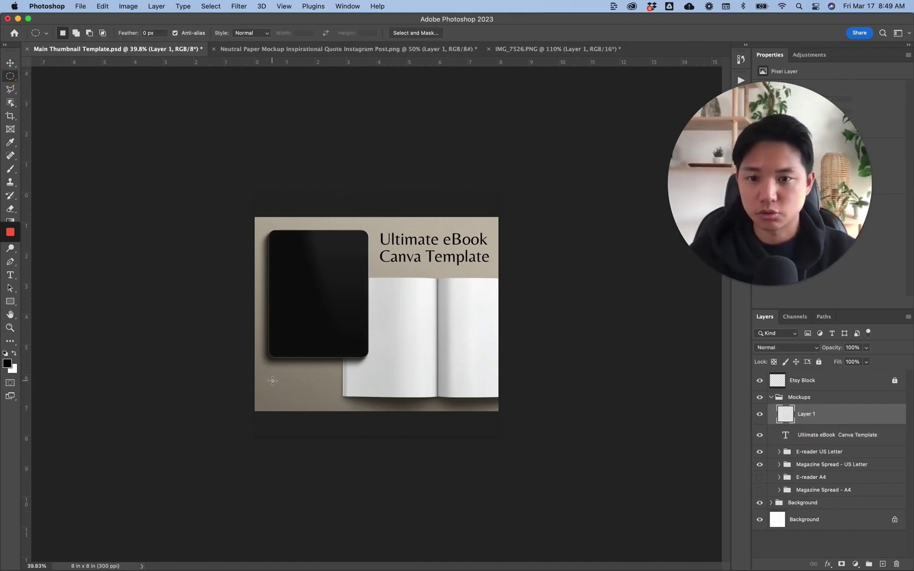
left_click_drag(272, 381, 293, 404)
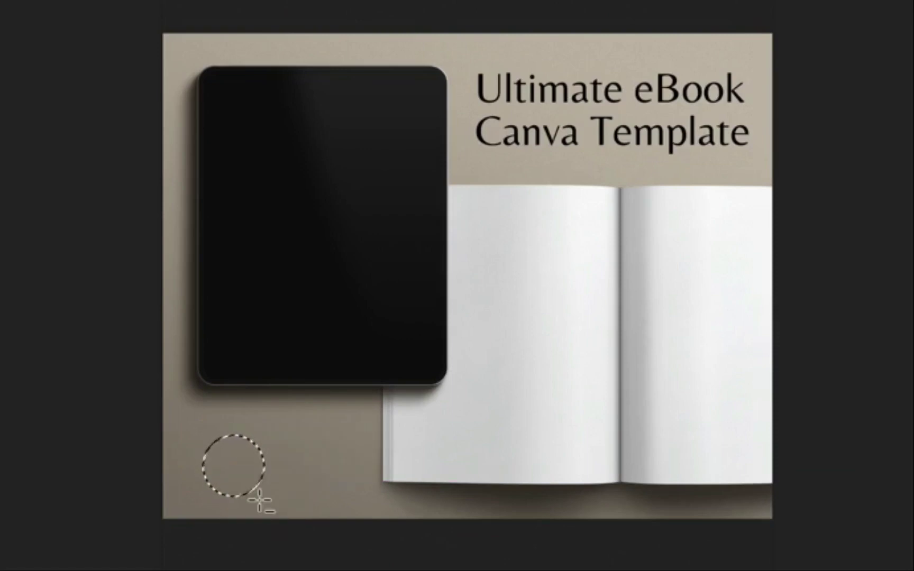
key("alt+BackSpace")
key("ctrl+d")
Duplicate the black circle to its right, level with the original, and merge both circles into one layer.
key("v")
left_click_drag(258, 497, 311, 462)
key("ctrl+0")
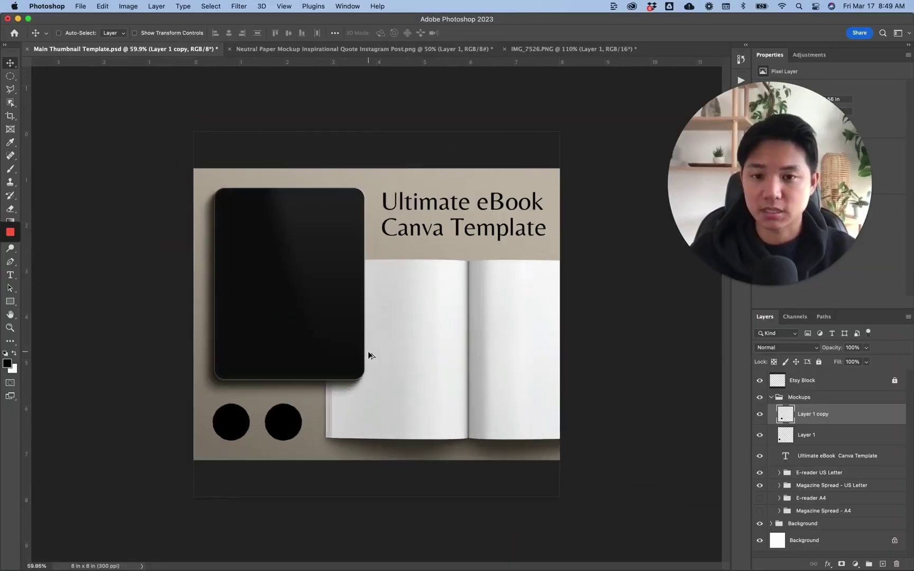
key("ctrl+e")
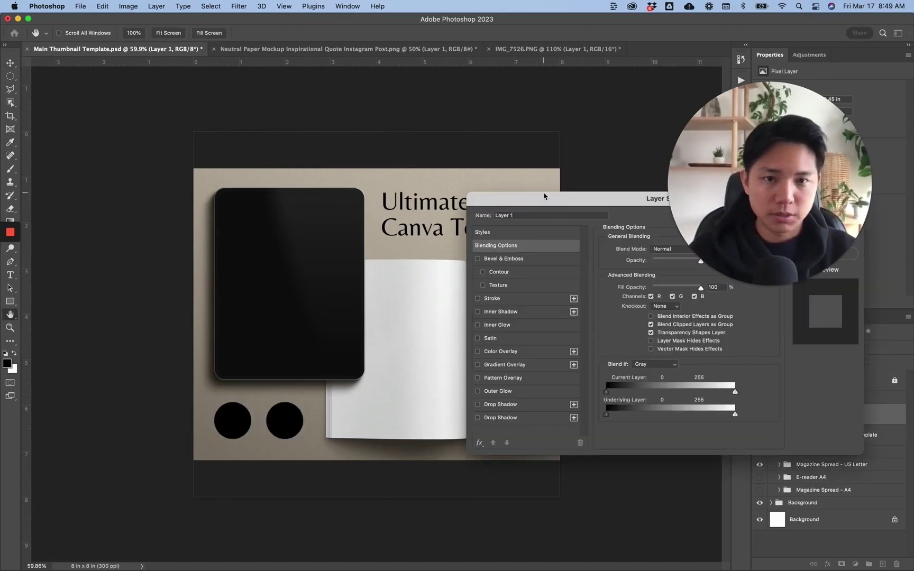
Apply a Multiply drop shadow to the circles' layer with angle 51°, distance 6 px and size 38 px.
left_click_drag(544, 196, 593, 292)
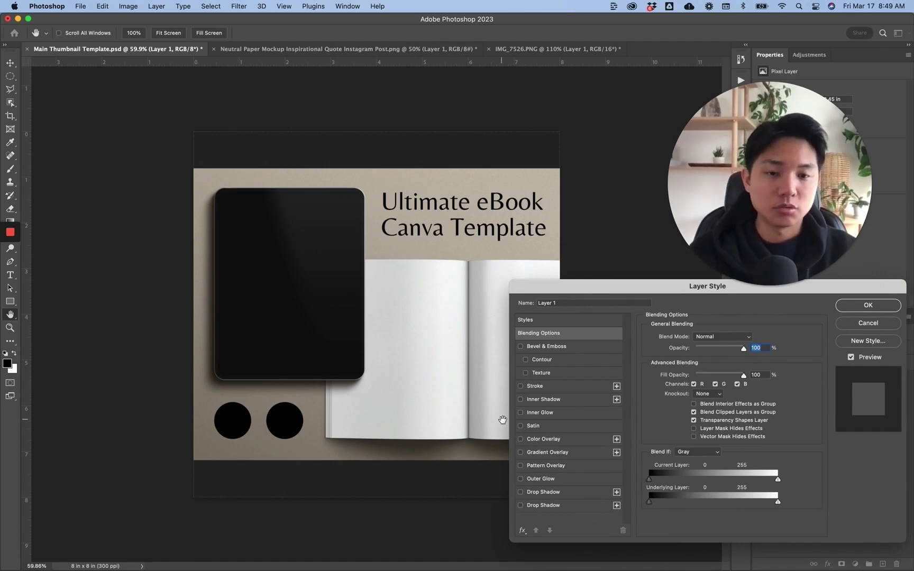
left_click_drag(602, 290, 584, 293)
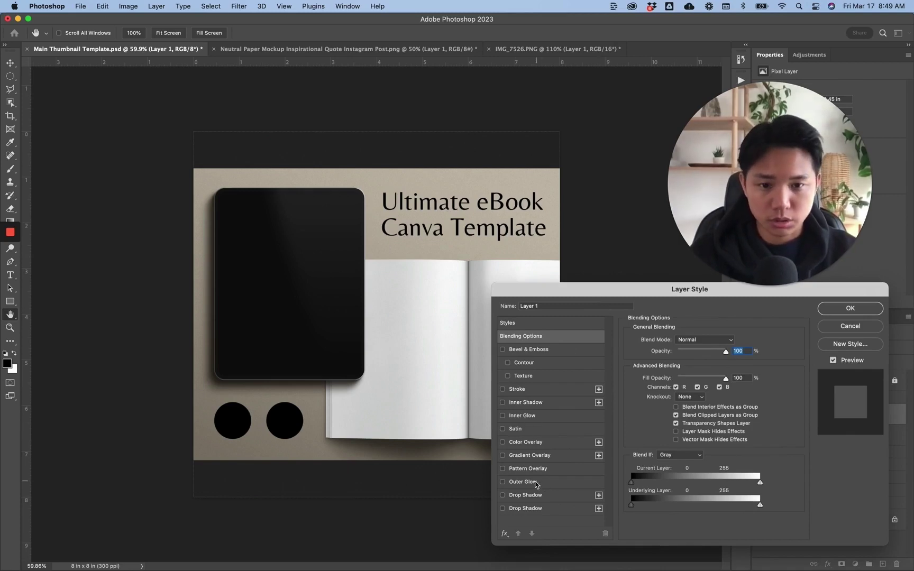
left_click(502, 495)
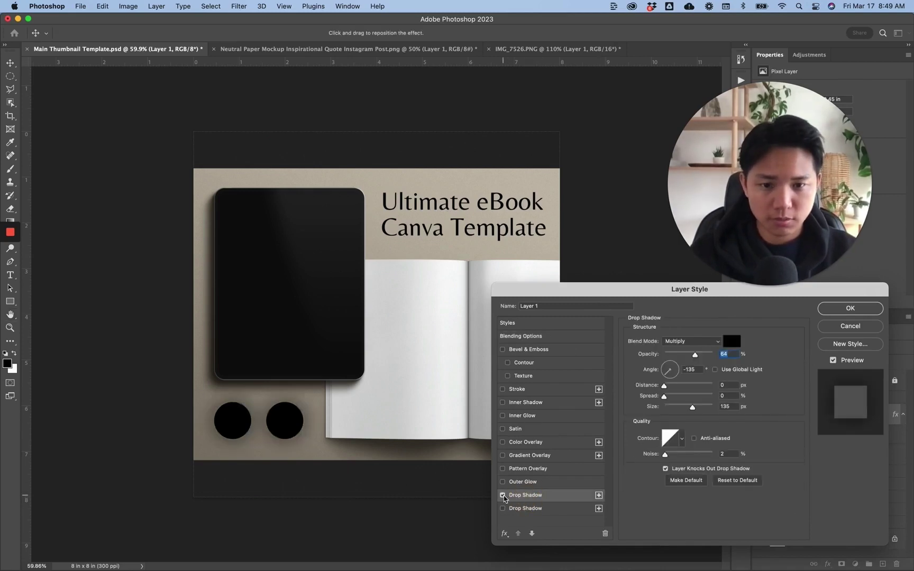
left_click_drag(692, 407, 674, 407)
left_click(675, 364)
scroll(365, 405, "down", 3)
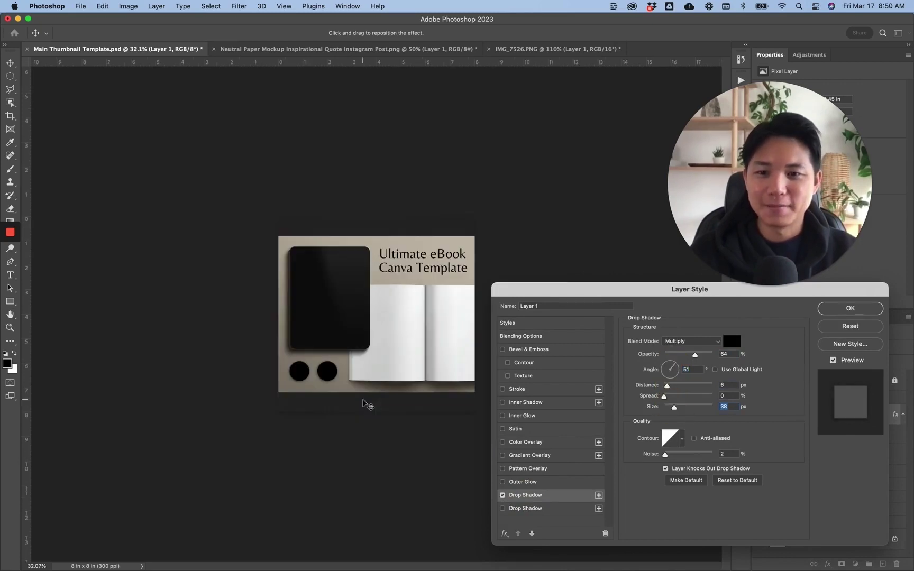
scroll(365, 404, "up", 1)
key("Return")
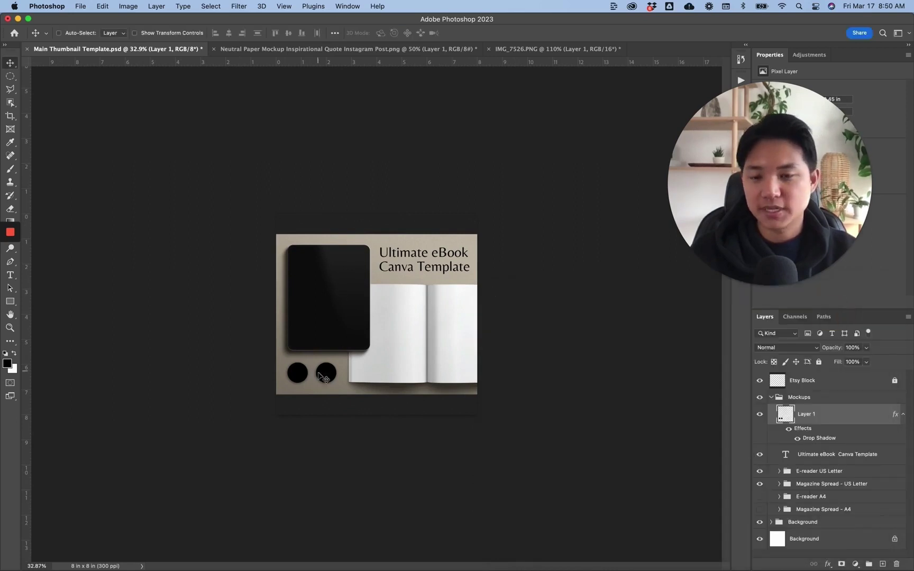
Add the text "A4" in Belleza and center it on the right circle below the tablet.
scroll(318, 374, "up", 3)
key("t")
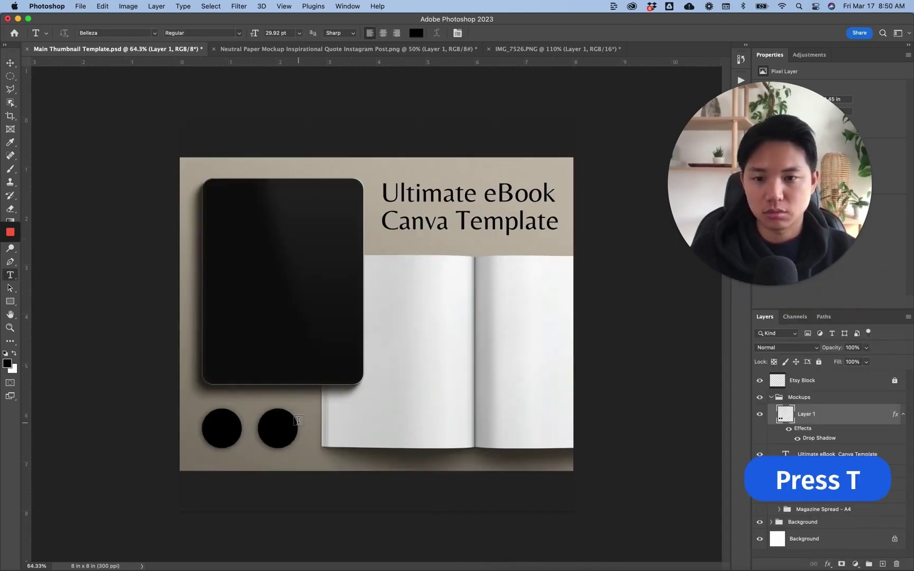
left_click(298, 420)
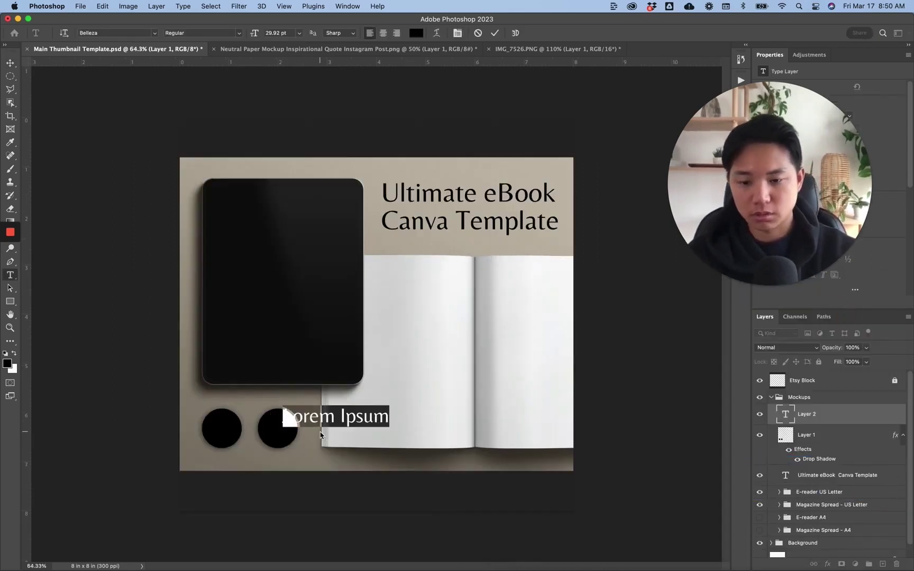
key("Escape")
key("v")
left_click_drag(279, 428, 275, 431)
Set the color of the "A4" text to white (ffffff).
left_click_drag(803, 194, 787, 449)
left_click(844, 167)
left_click(489, 304)
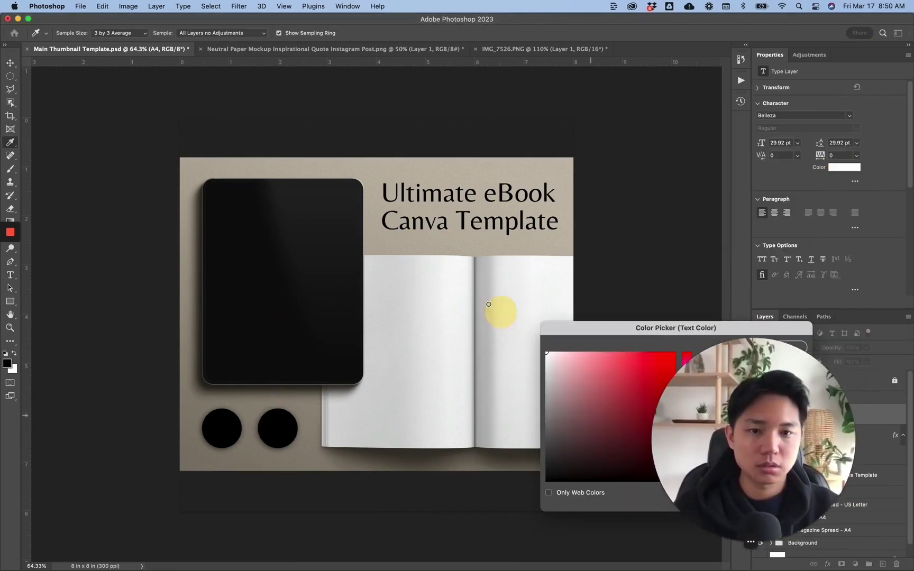
left_click_drag(611, 327, 422, 266)
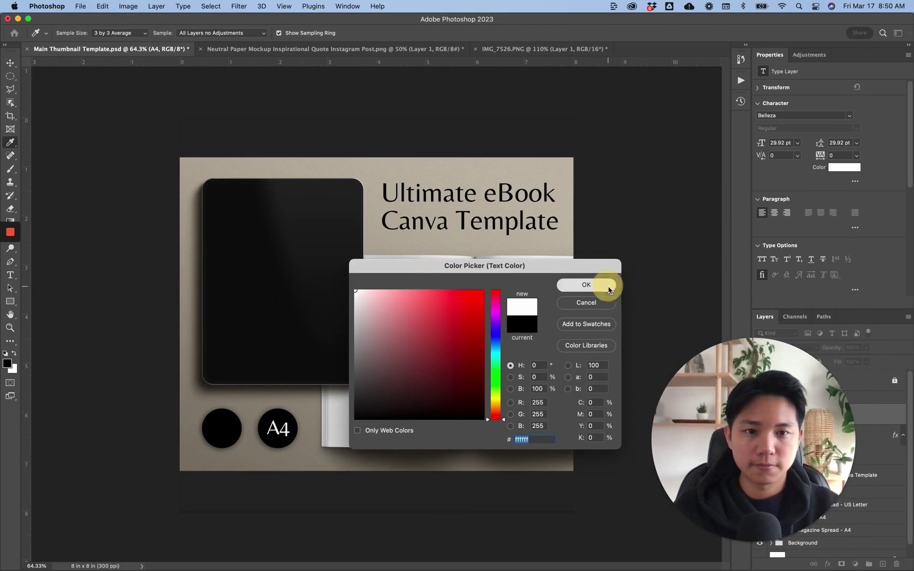
left_click(586, 285)
Duplicate the "A4" label onto the left circle and change the copy's text to "US".
scroll(406, 369, "down", 1)
left_click_drag(726, 486, 738, 240)
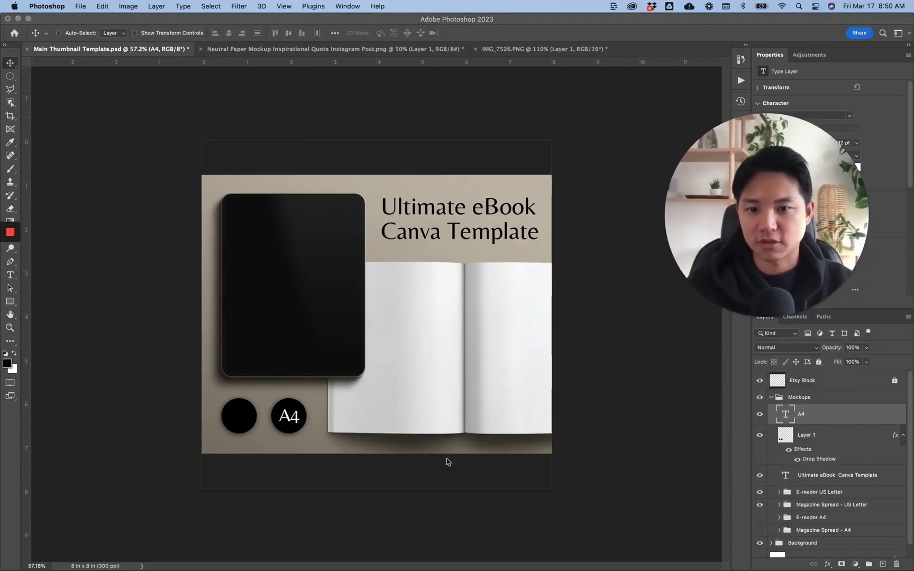
left_click_drag(295, 426, 239, 421)
double_click(239, 418)
type("US")
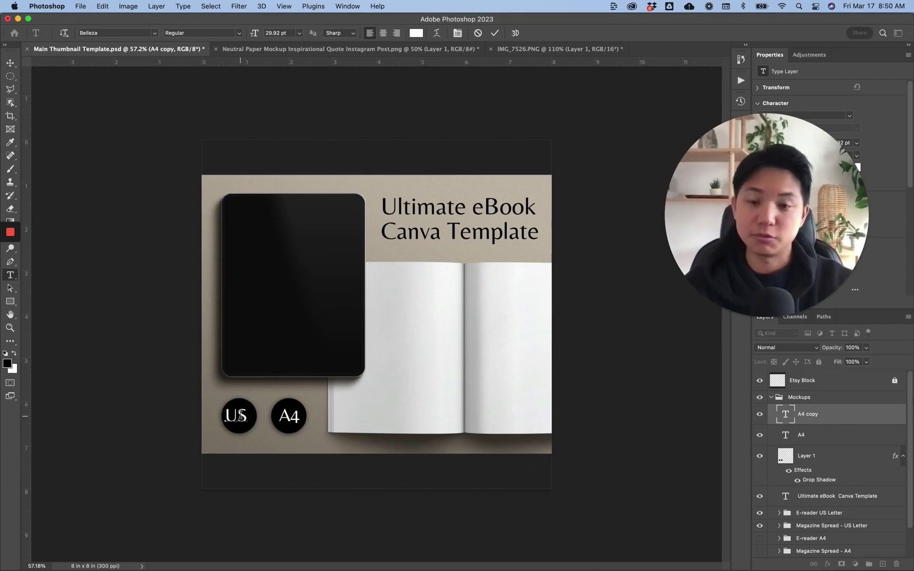
key("Escape")
key("v")
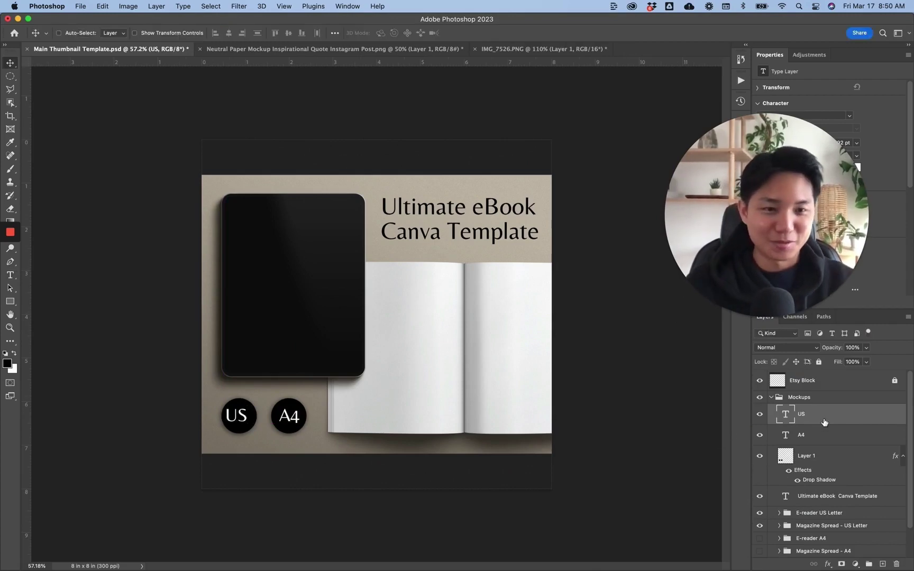
Delete the US, A4 and circle layers and select the Mockups group.
left_click(817, 458, "shift")
key("BackSpace")
left_click(804, 397)
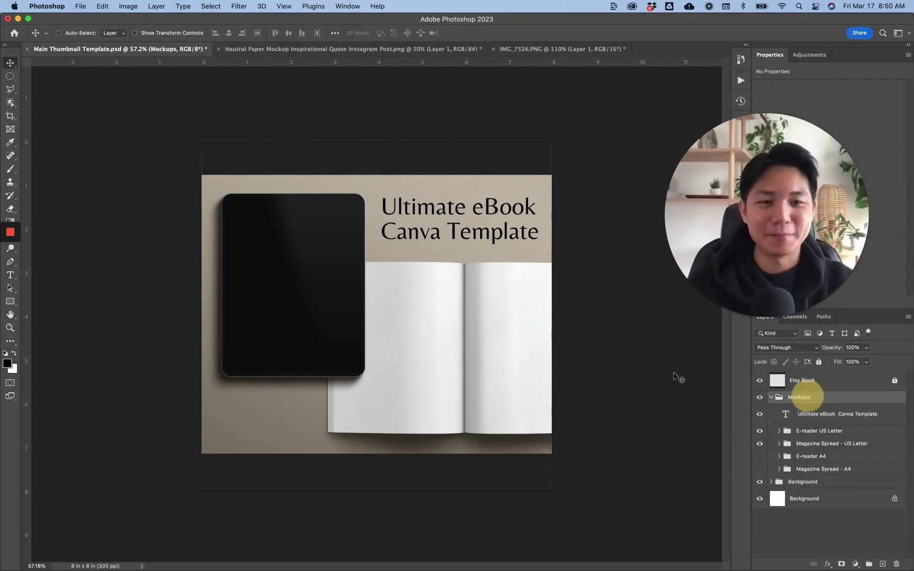
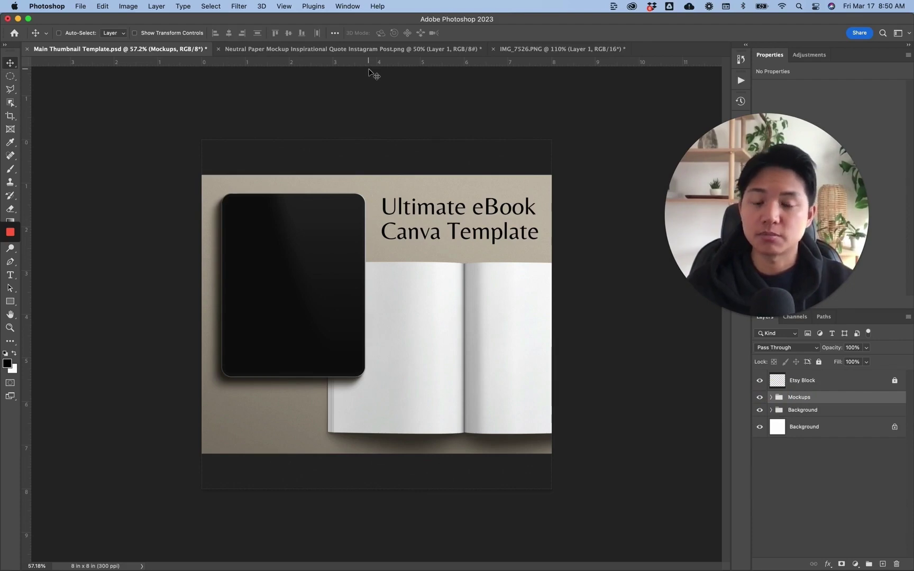
Expand the Mockups and E-reader US Letter groups and select the tablet's Replaceable layer.
left_click(771, 397)
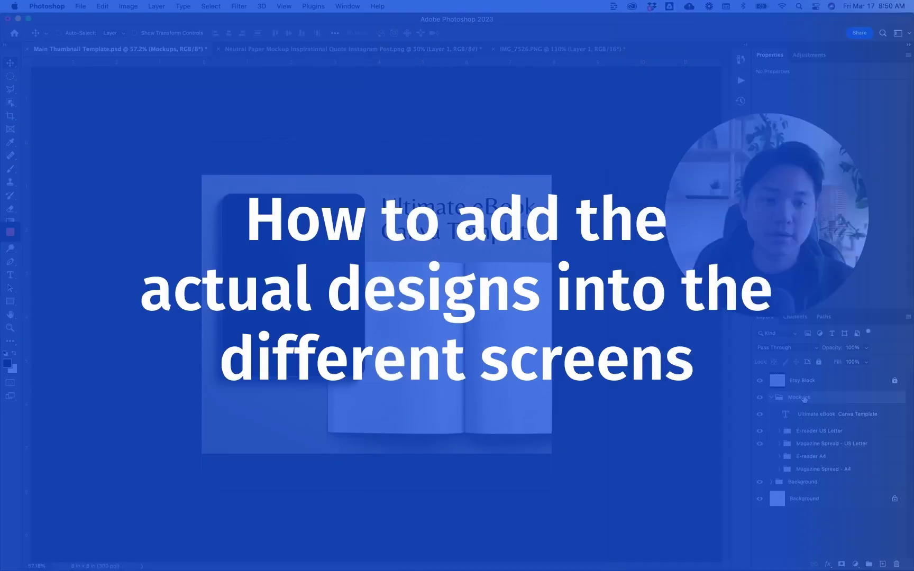
left_click(817, 416)
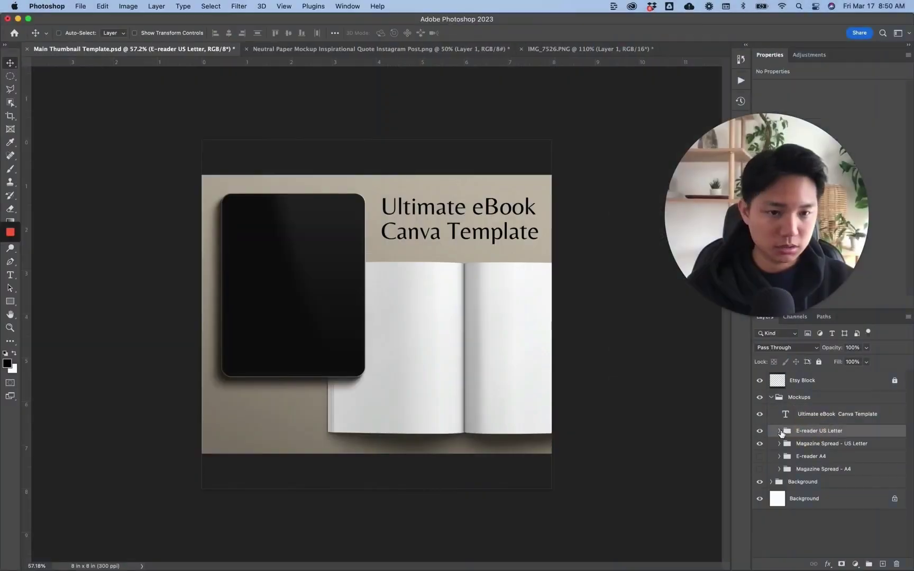
left_click(780, 430)
left_click(840, 470)
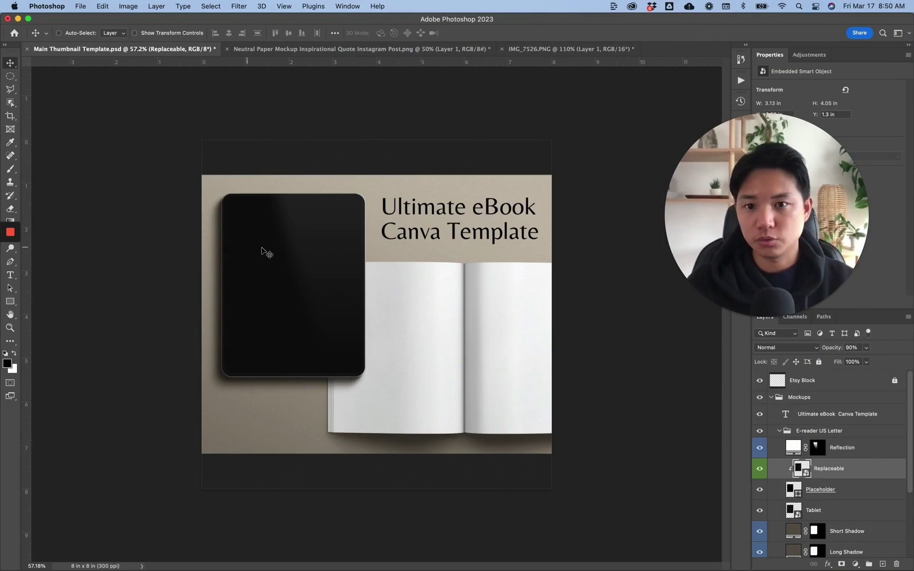
Collapse the Mockups group and pick the tablet screen's Replaceable layer directly on the canvas.
key("super")
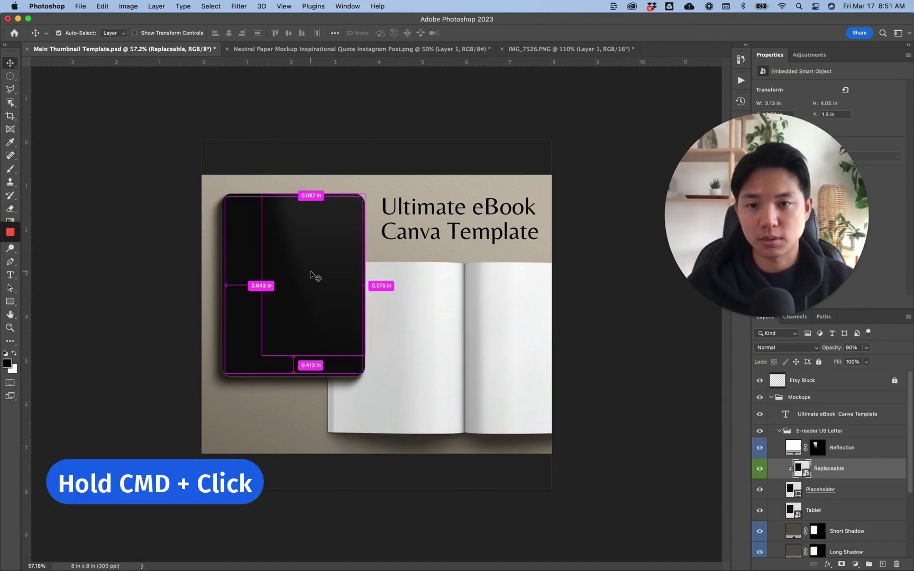
left_click(311, 272, "super")
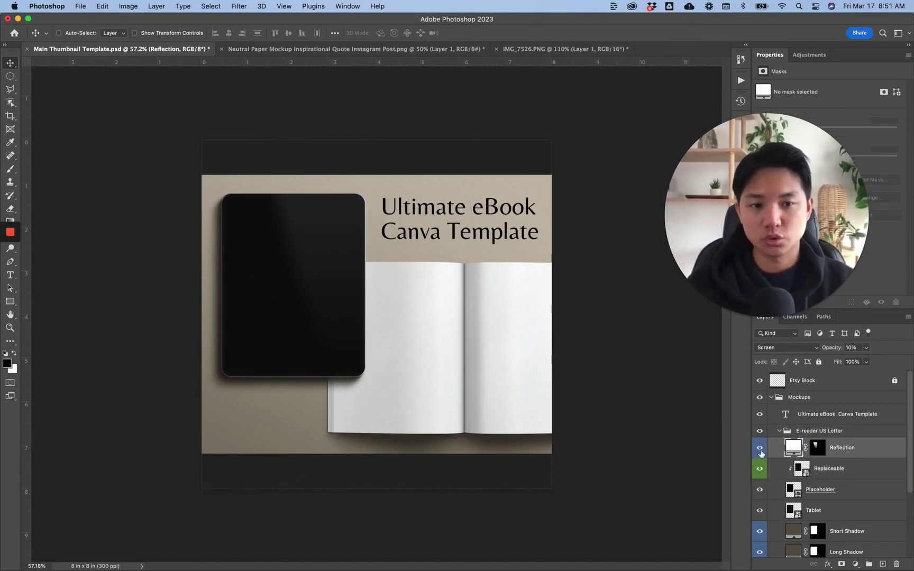
left_click(770, 399)
key("super")
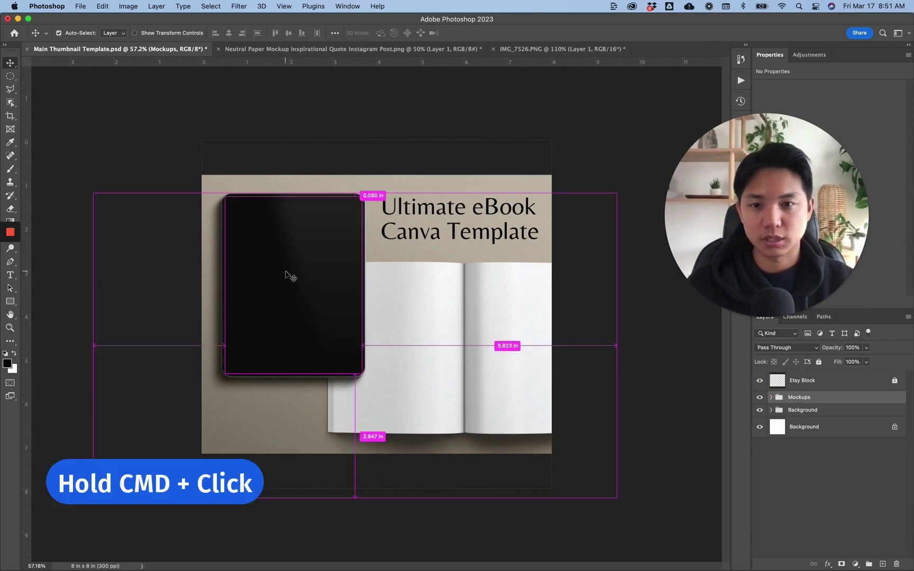
left_click(291, 276, "super")
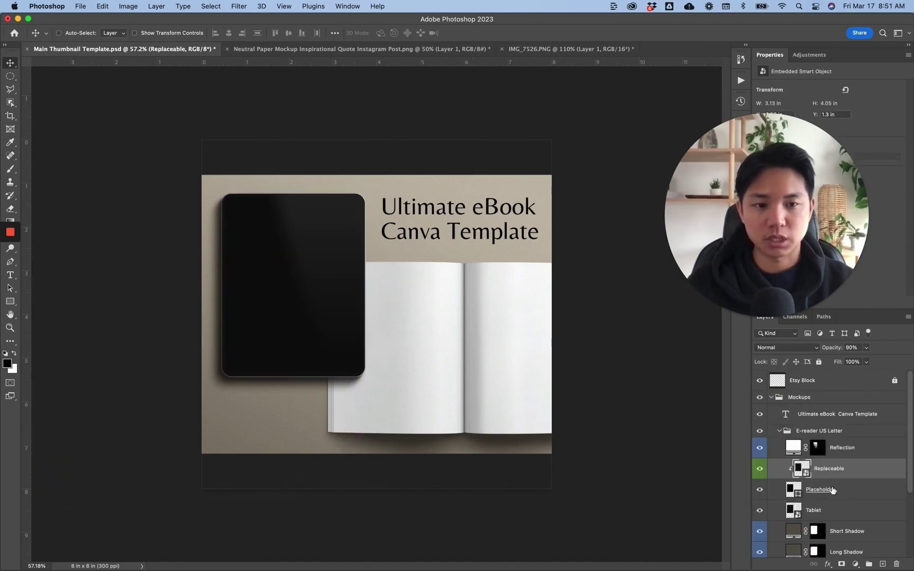
Open the contents of the tablet's Replaceable smart object for editing.
double_click(801, 469)
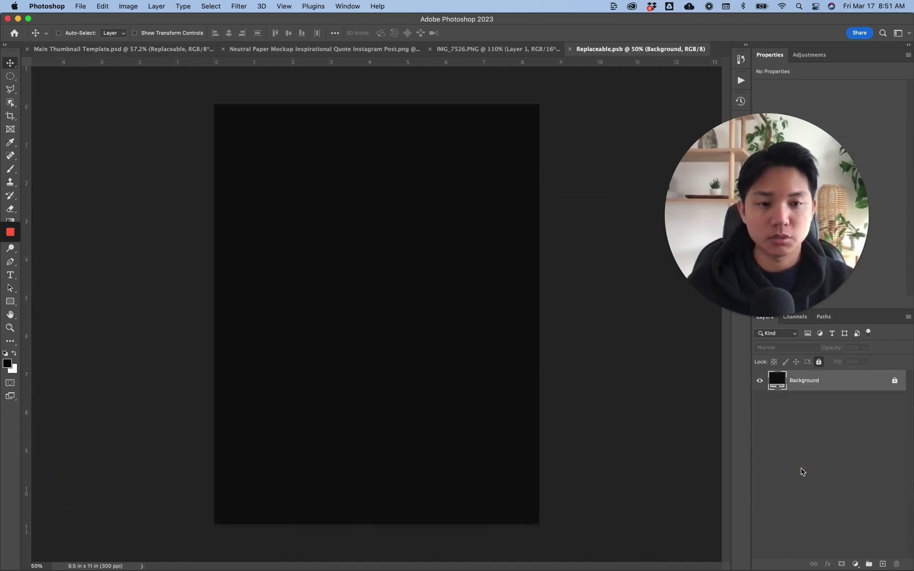
left_click(569, 49)
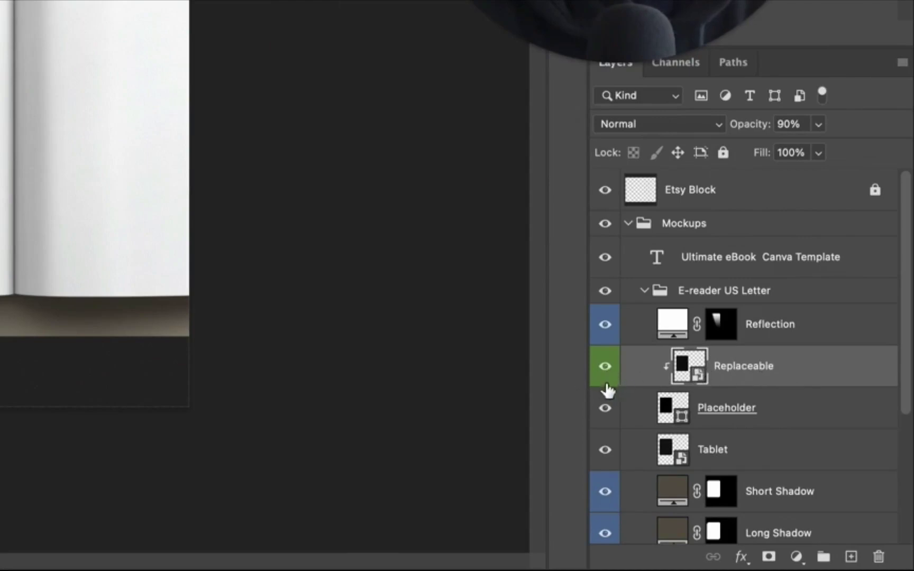
double_click(689, 365)
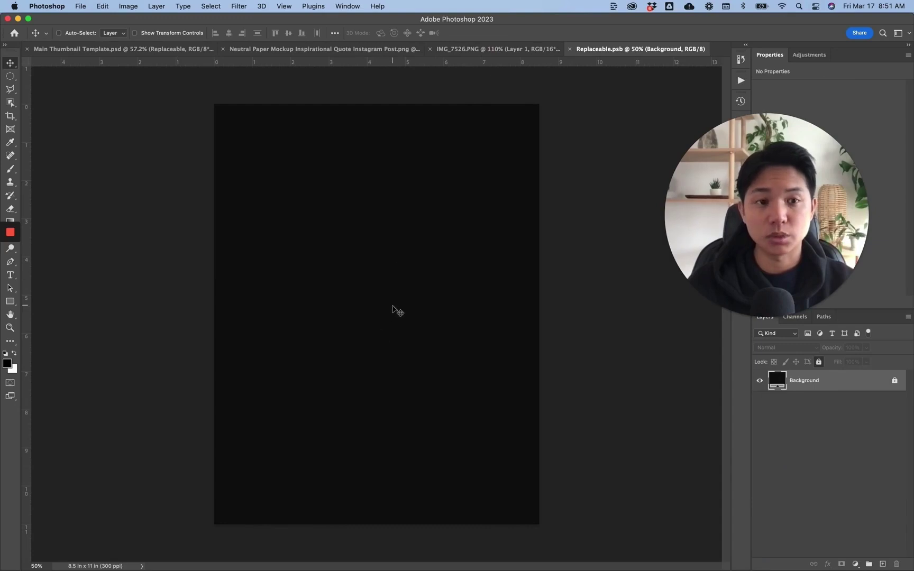
Switch to Finder and place 1.png from the Minimalist Simple Client Services folder into the smart object, covering its black background.
left_click(50, 555)
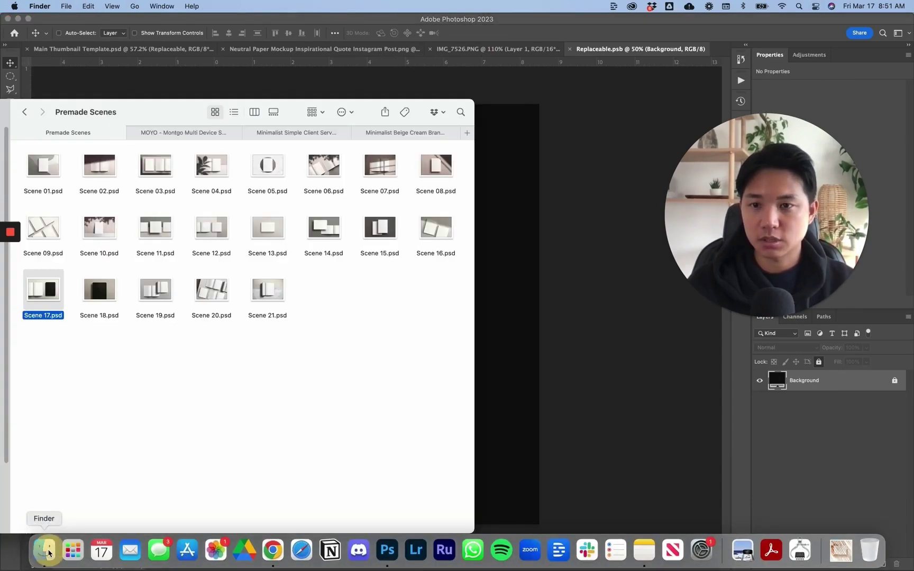
left_click(296, 133)
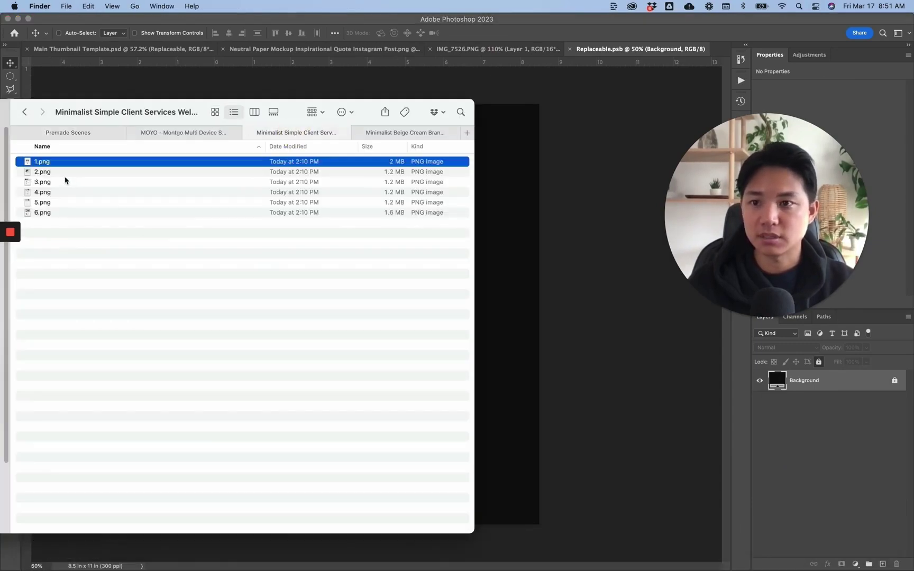
key("space")
key("space")
left_click_drag(51, 163, 392, 261)
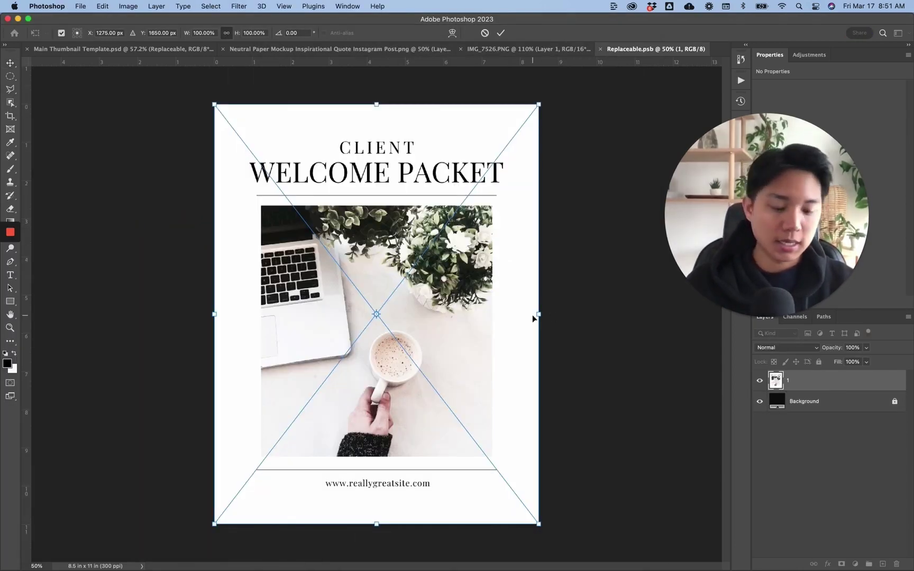
key("Return")
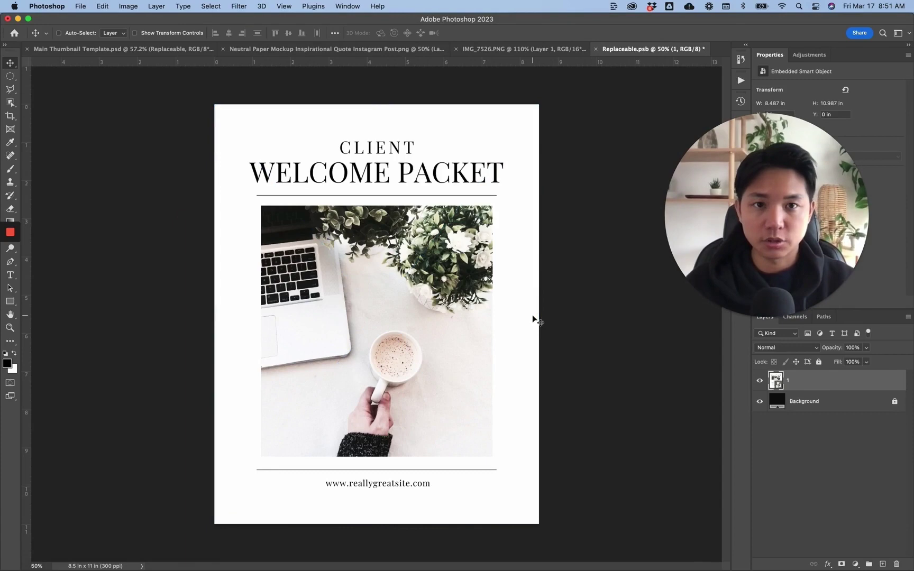
key("super")
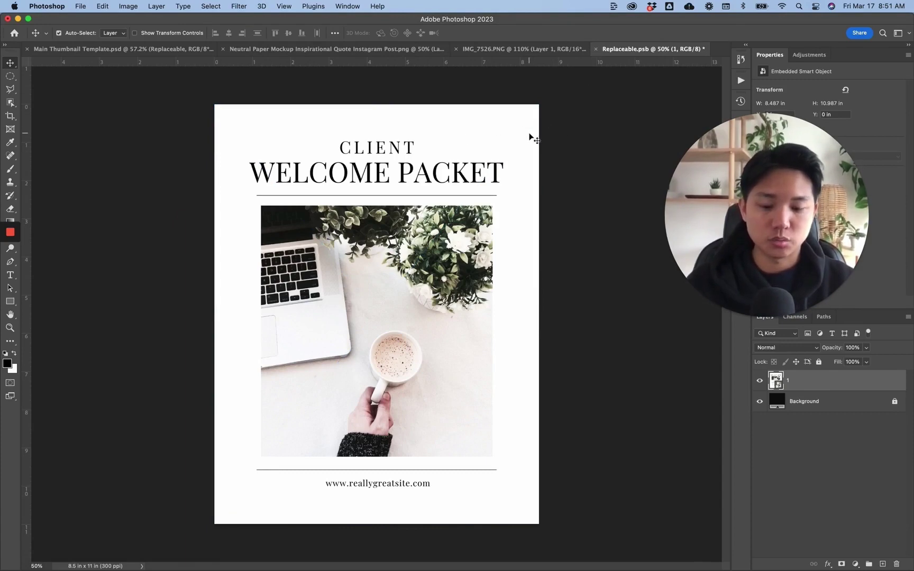
Close the tablet's Replaceable smart object and save its changes back to the thumbnail template.
left_click(596, 50)
left_click(474, 213)
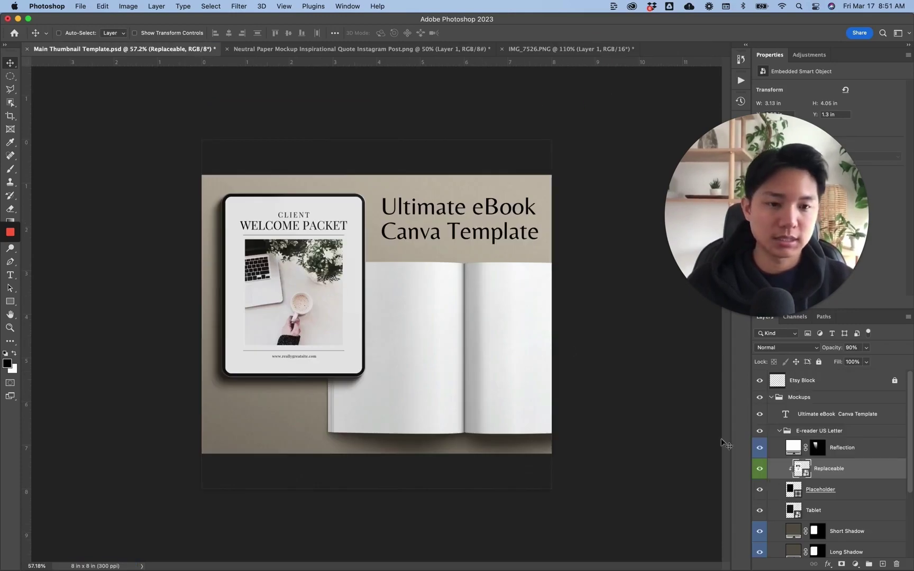
Locate the Magazine Spread - US Letter layers and open the contents of the Replaceable - Left Page smart object.
key("super")
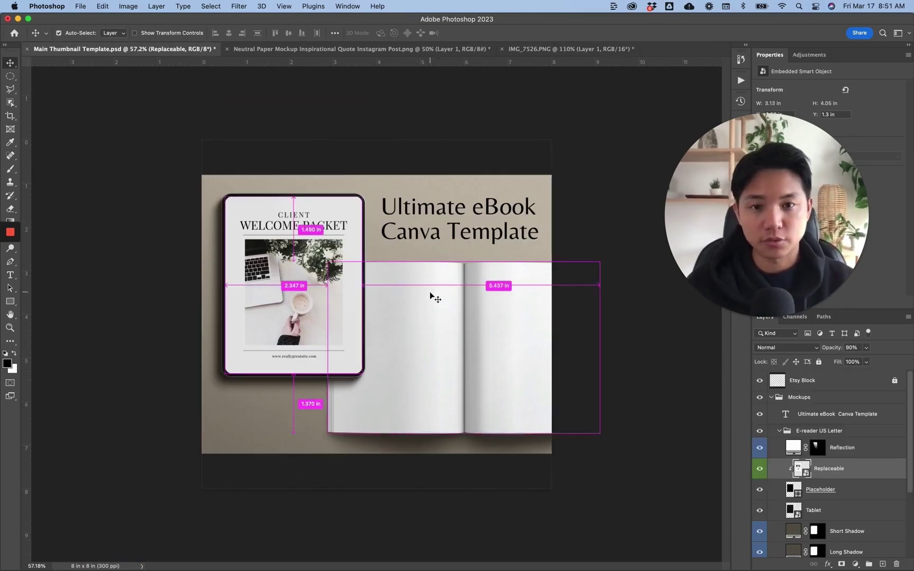
left_click(442, 336, "super")
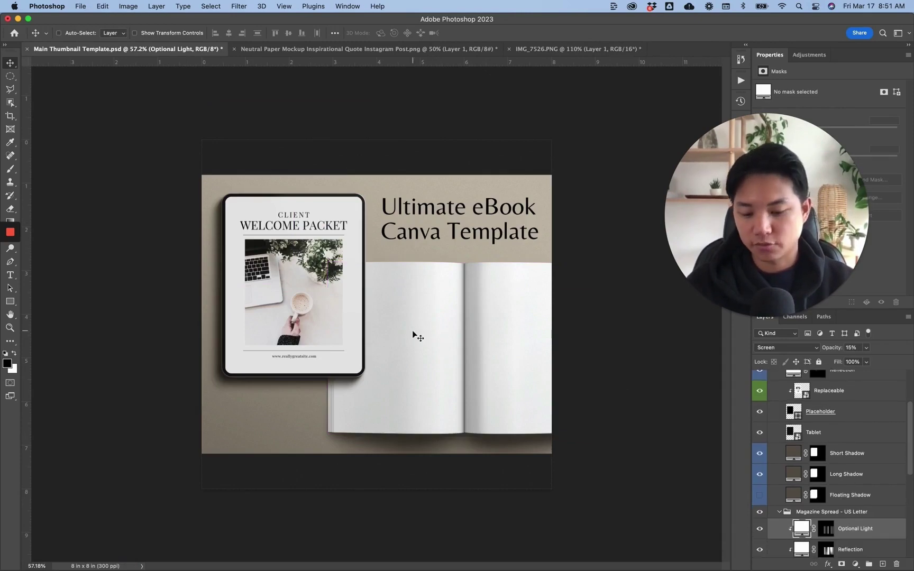
scroll(819, 529, "down", 1)
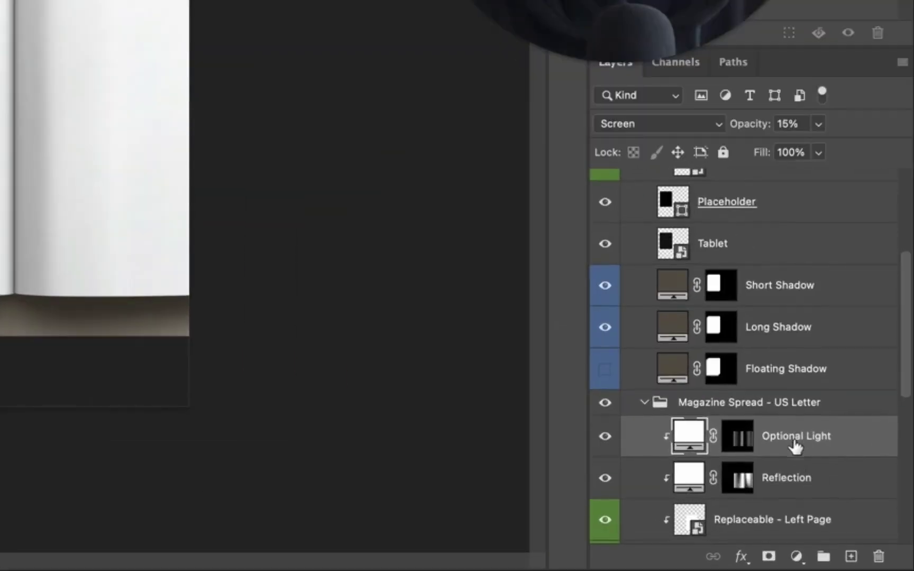
left_click(852, 530)
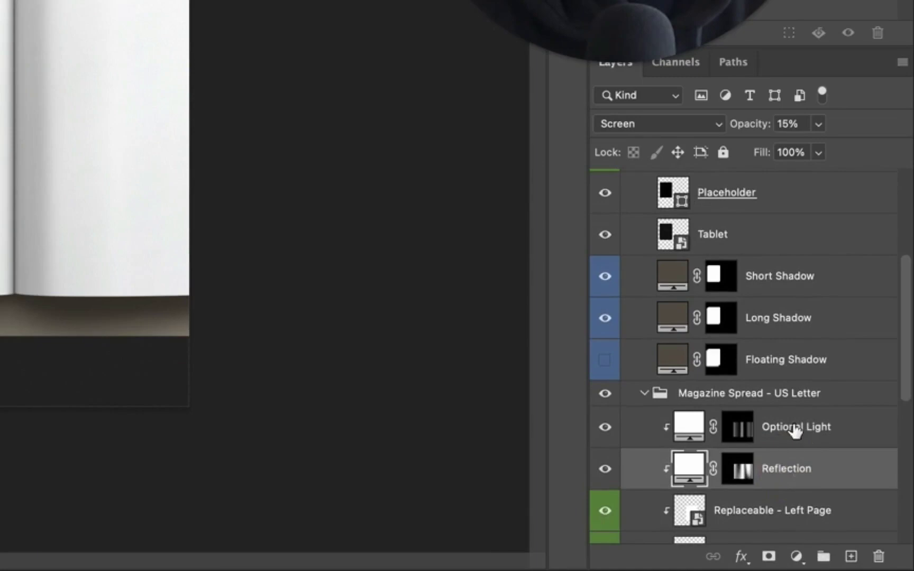
scroll(778, 439, "down", 1)
scroll(776, 479, "down", 1)
left_click(717, 441)
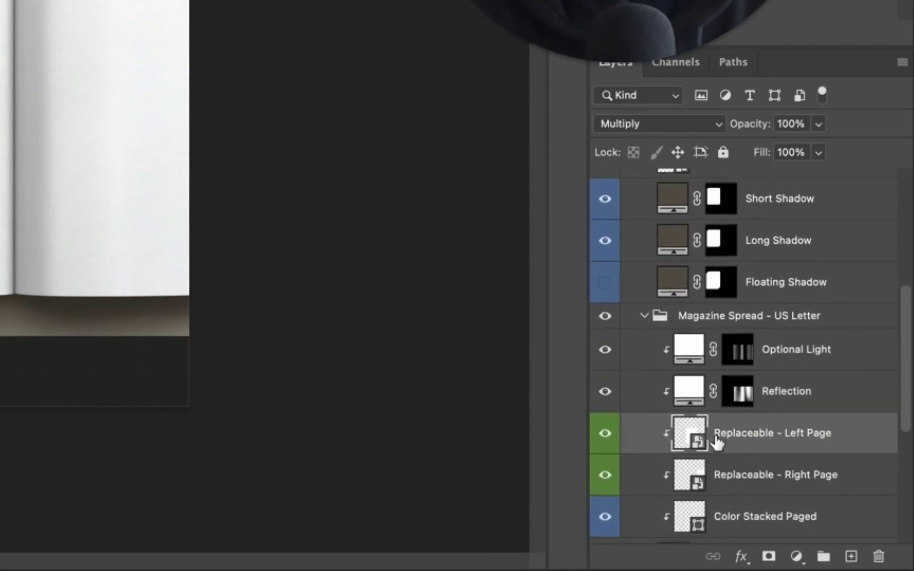
scroll(765, 453, "down", 1)
left_click(771, 408)
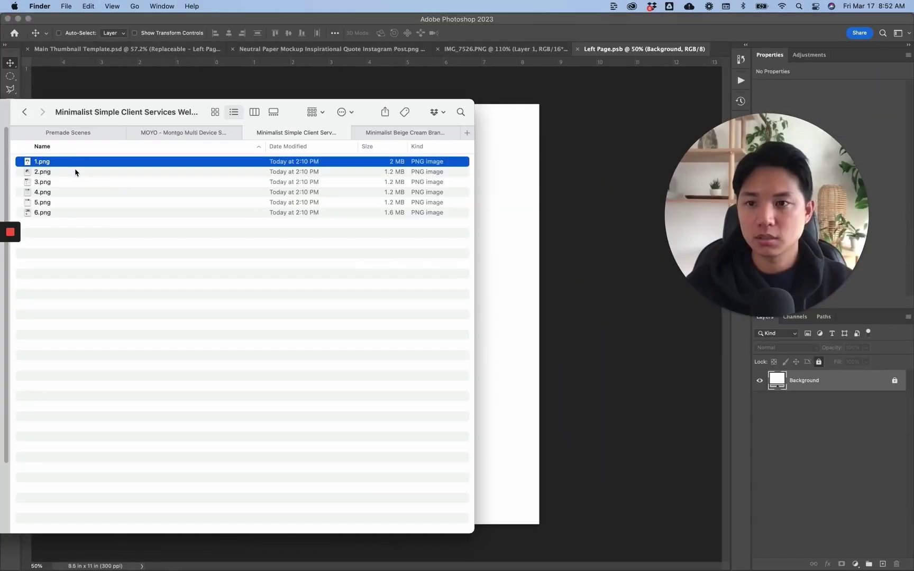
Preview 2.png in Finder, place it in the left-page smart object, and save and close that document.
left_click(61, 171)
key("space")
key("space")
left_click_drag(58, 169, 354, 291)
key("super+w")
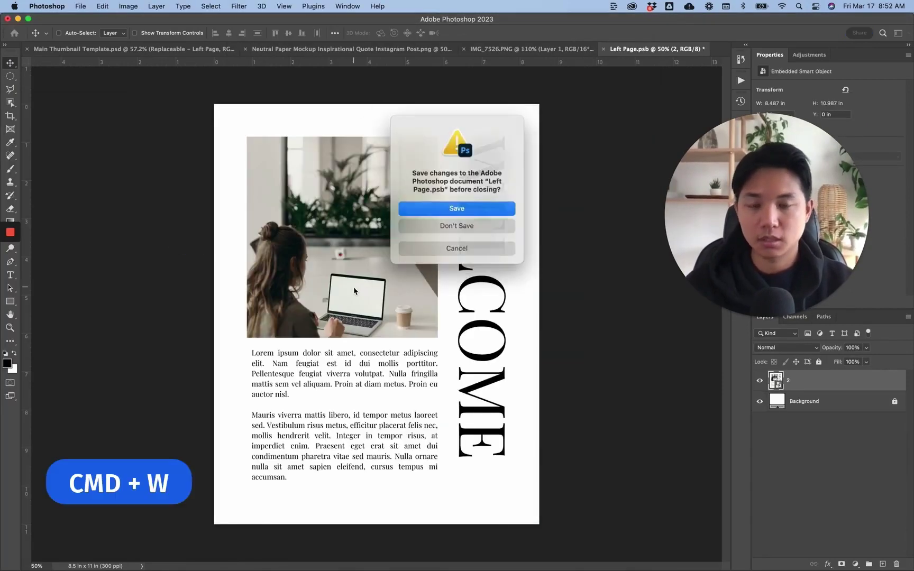
key("Return")
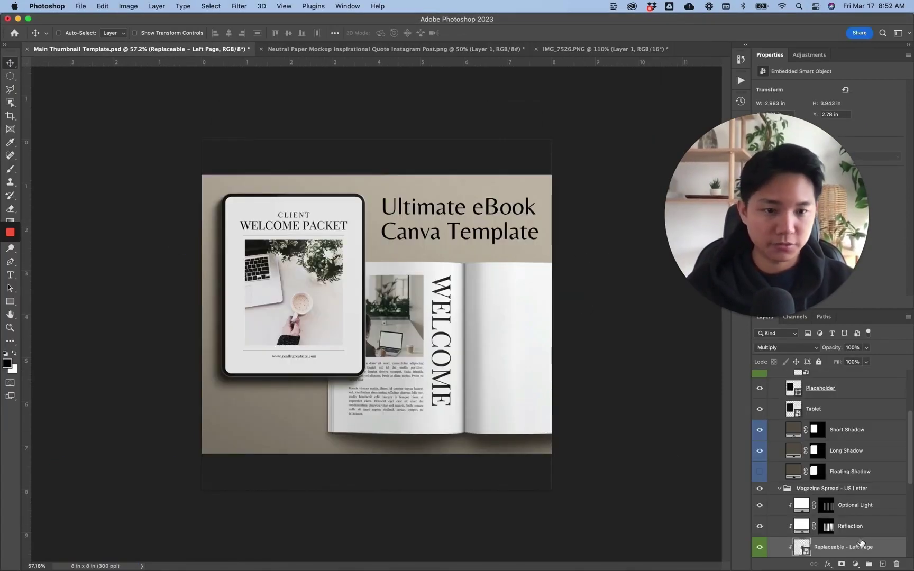
Open the contents of the magazine spread's Replaceable - Right Page smart object.
scroll(836, 508, "down", 3)
left_click(800, 530)
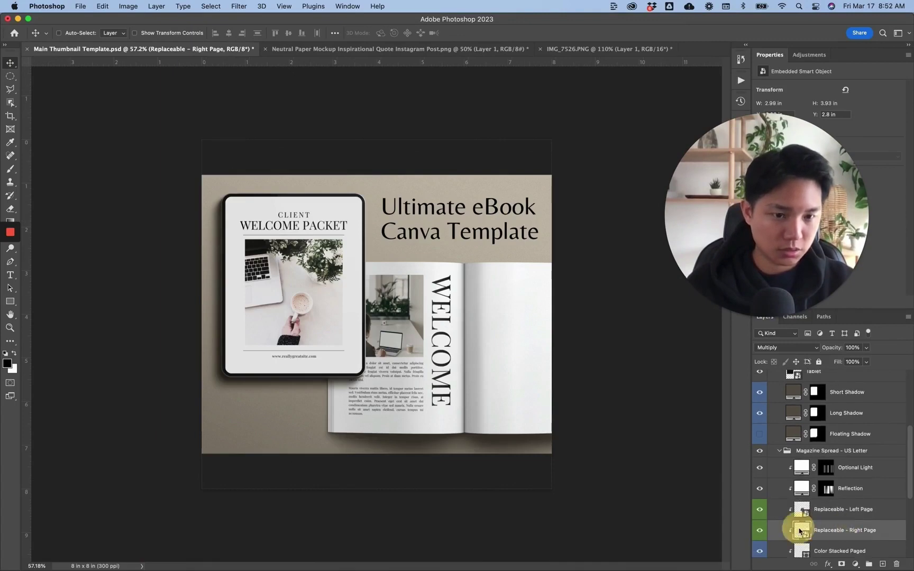
double_click(800, 531)
Switch to Finder, preview 4.png and place it in the right-page smart object, and save and close that document.
key("super+Tab")
left_click(98, 194)
key("space")
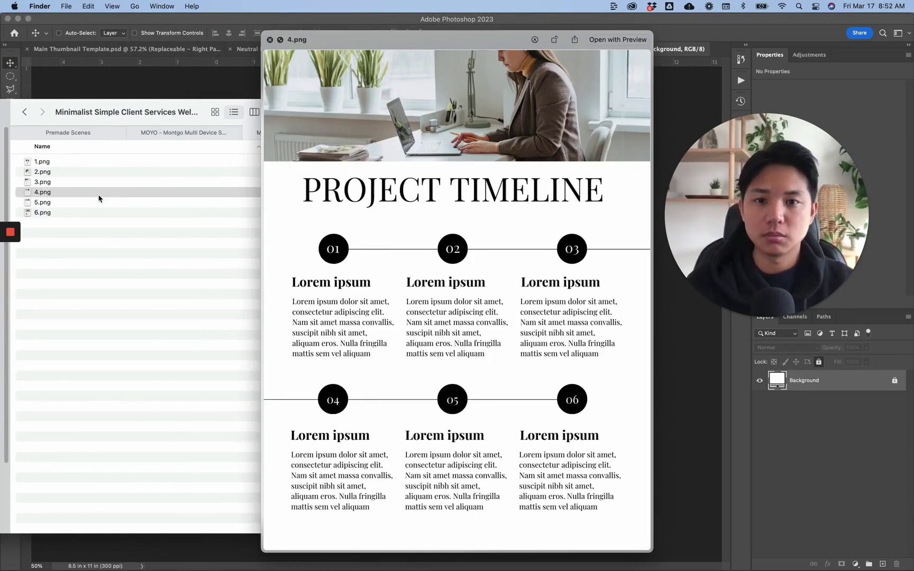
key("space")
left_click_drag(53, 194, 431, 321)
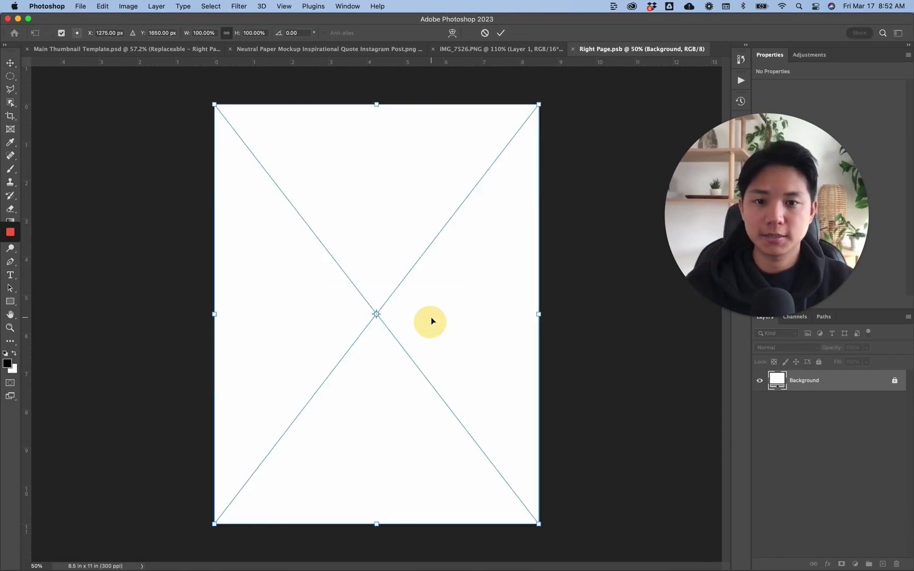
key("Return")
key("super+s")
key("super+w")
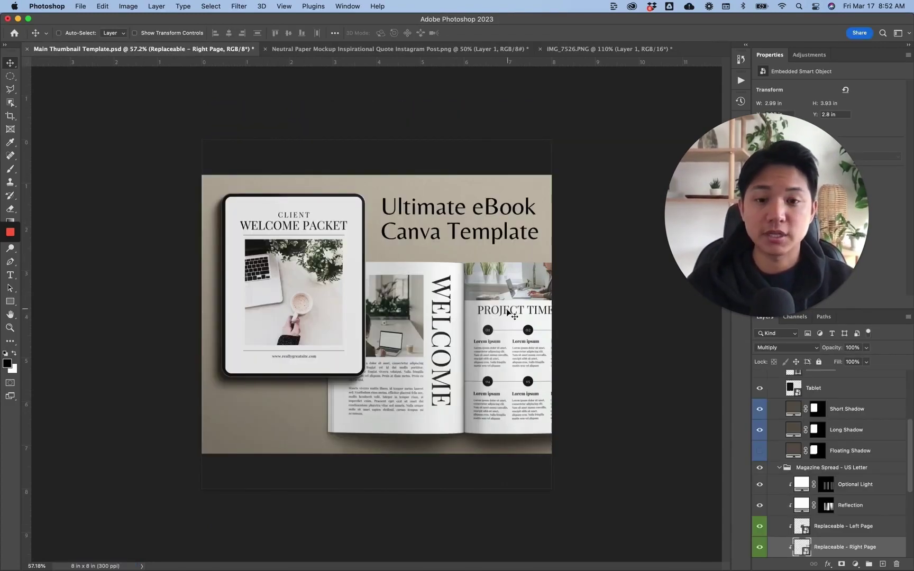
Hide the title and E-reader US Letter group, and duplicate the Magazine Spread - US Letter group toward the canvas's upper left.
left_click(780, 468)
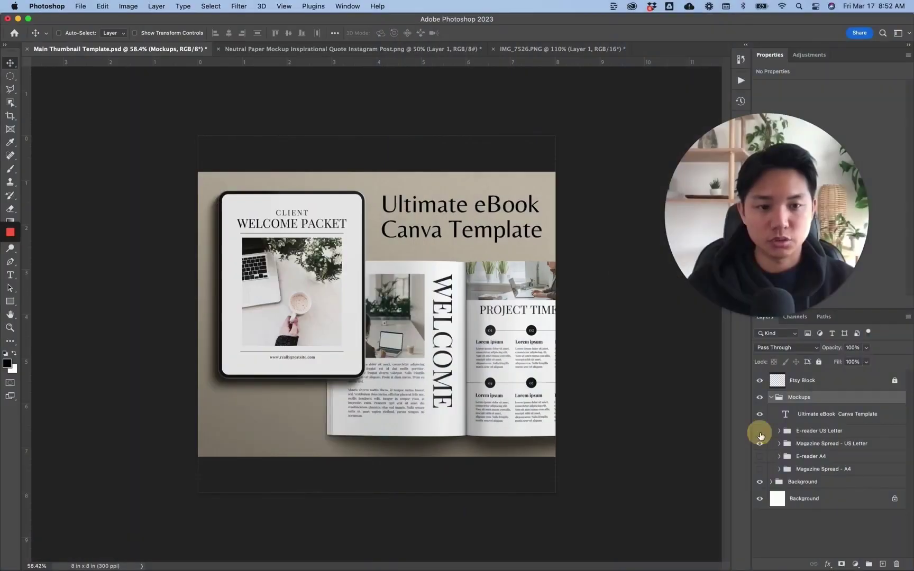
left_click(760, 431)
left_click(818, 444)
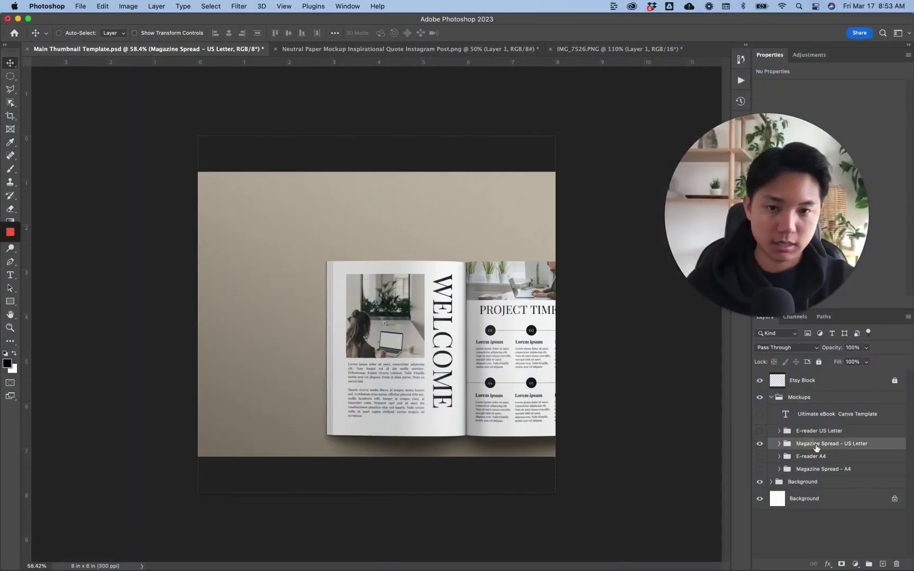
key("super")
key("super+j")
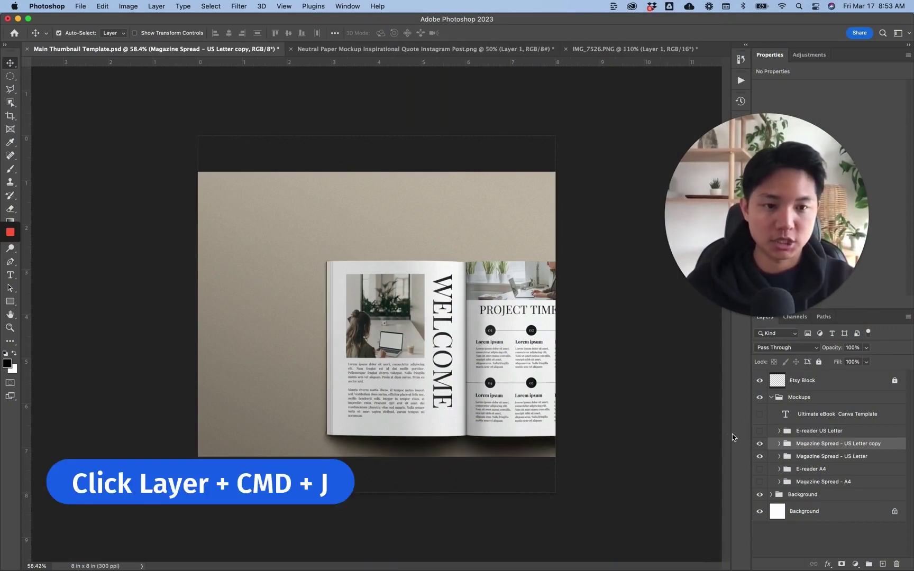
left_click_drag(501, 352, 386, 336)
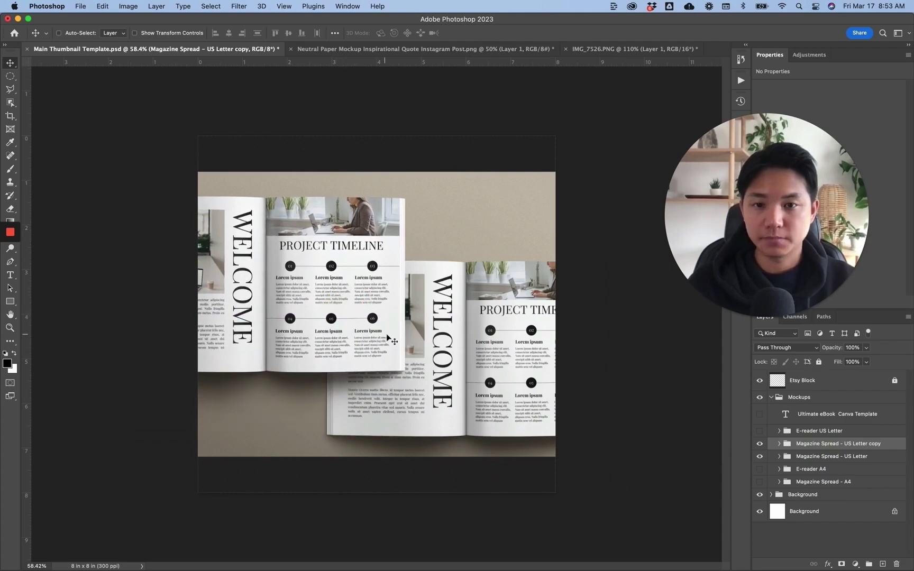
Expand the Magazine Spread - US Letter copy group and open the contents of its Replaceable - Right Page smart object.
left_click(779, 444)
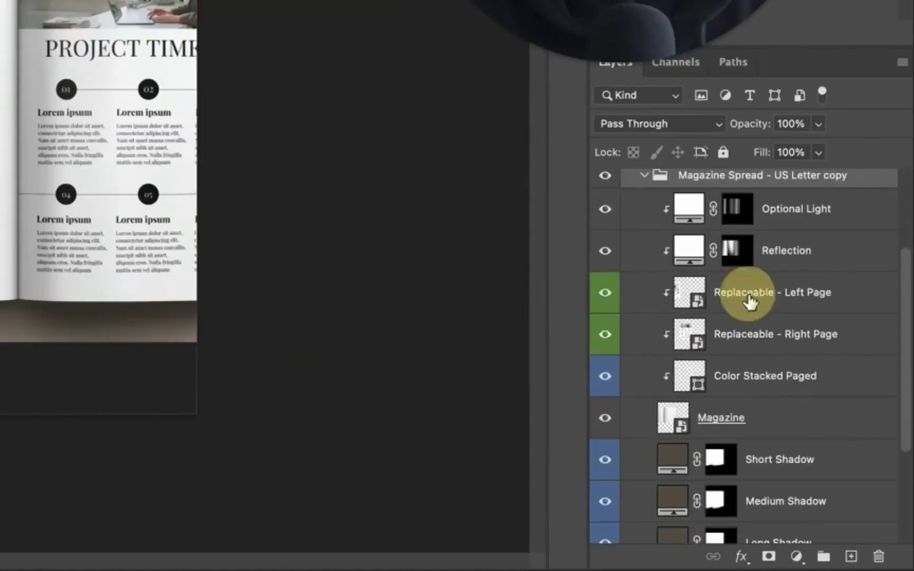
left_click(832, 504)
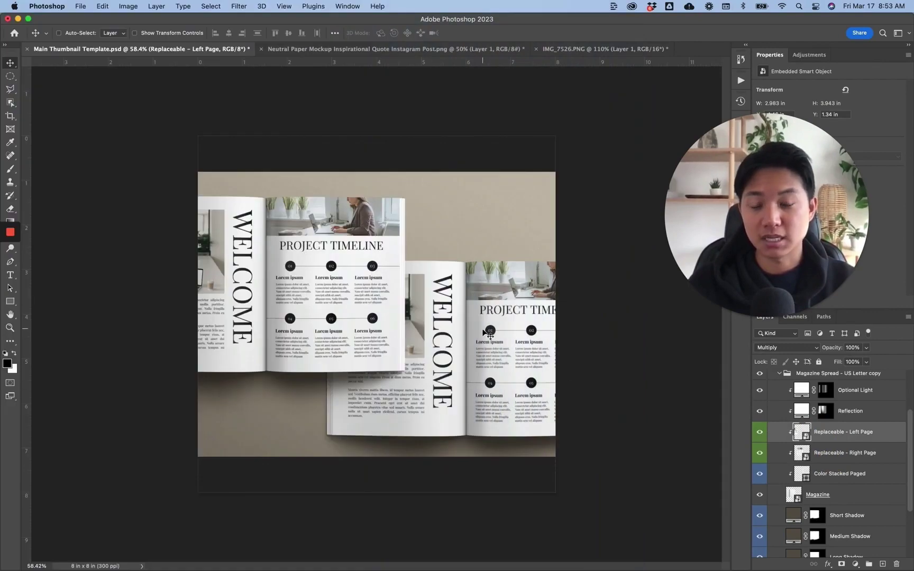
left_click(838, 453)
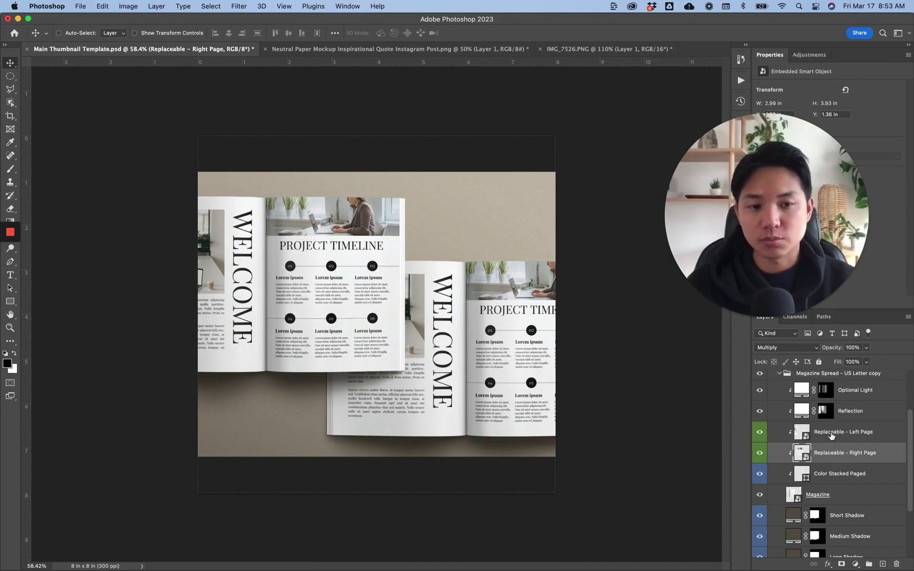
scroll(831, 436, "up", 1)
left_click(832, 437)
left_click(795, 451)
double_click(802, 471)
Test the smart object link by saving a black brush stroke painted on a new layer across the page, and undo the update.
left_click(883, 564)
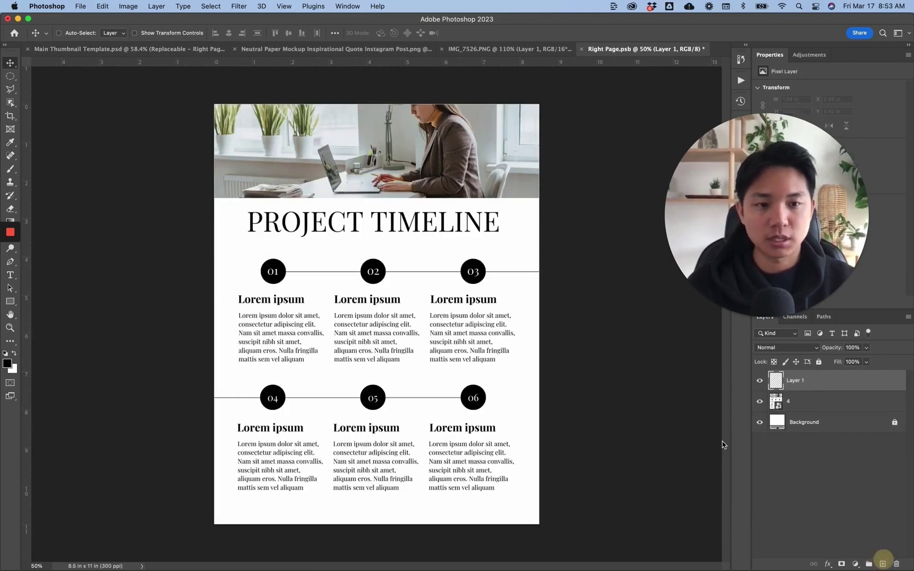
key("b")
left_click_drag(434, 318, 294, 334)
key("super+s")
key("super+w")
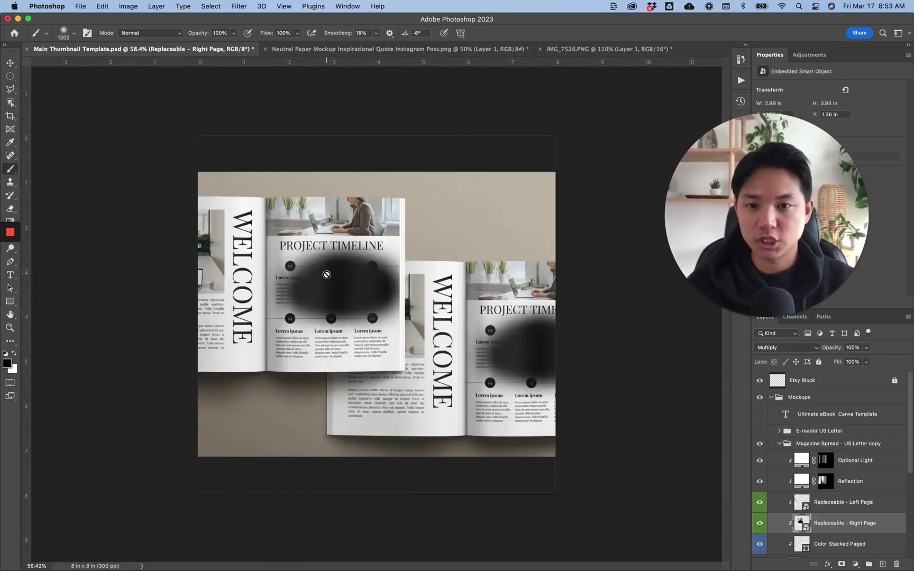
key("super+z")
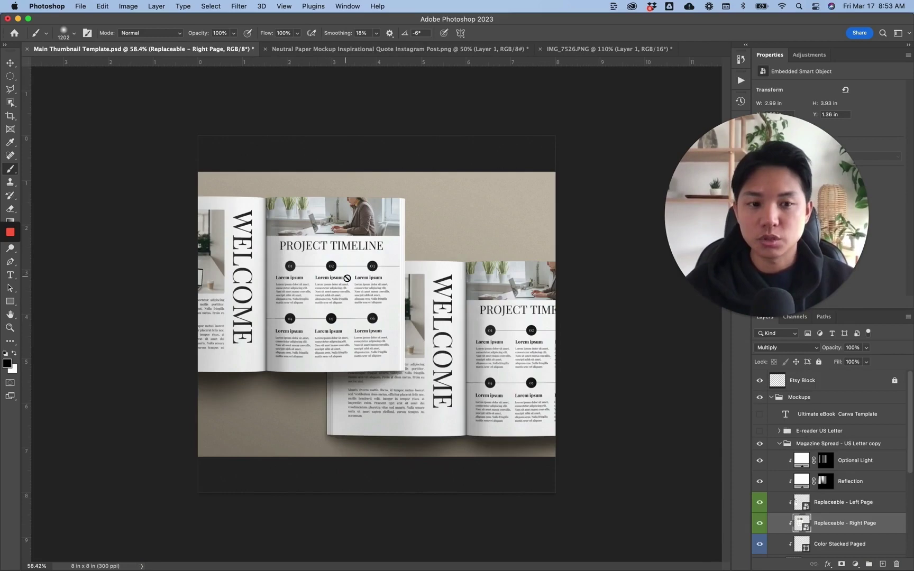
Replace the copied spread's right page with an independent, clipped New Smart Object via Copy and delete the linked Replaceable - Right Page layer.
key("v")
right_click(845, 526)
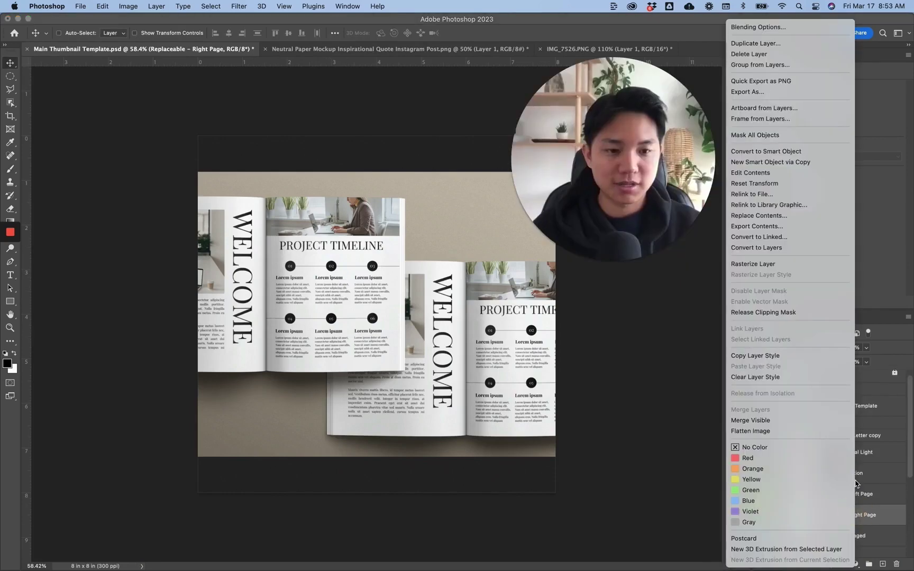
left_click(793, 162)
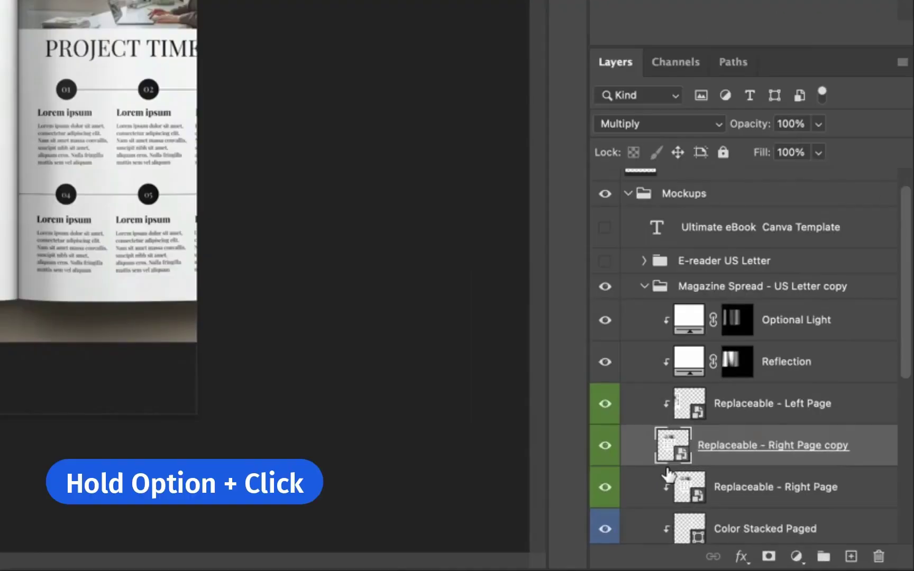
left_click(665, 465, "alt")
left_click(776, 486)
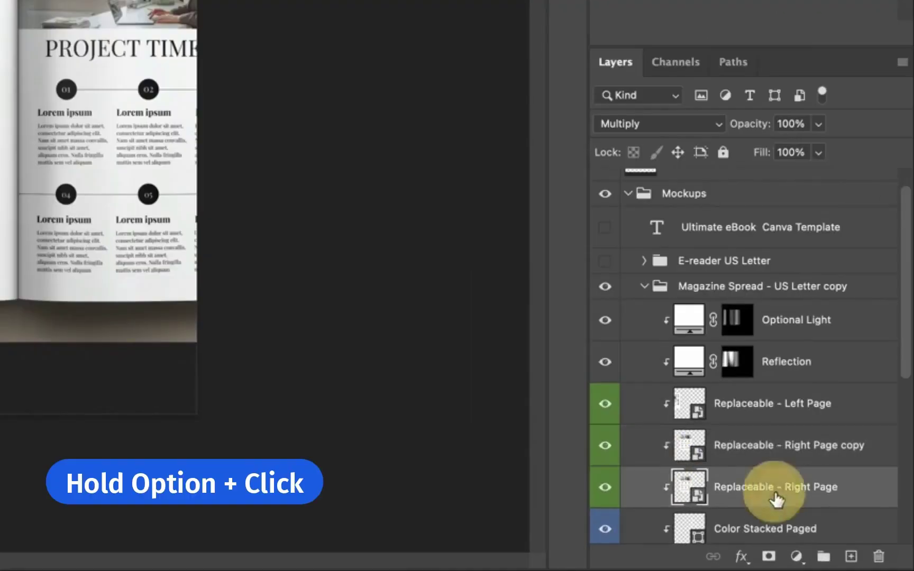
key("Delete")
Make a clipped New Smart Object via Copy of the copied spread's Replaceable - Left Page and delete the linked original layer.
left_click(843, 487)
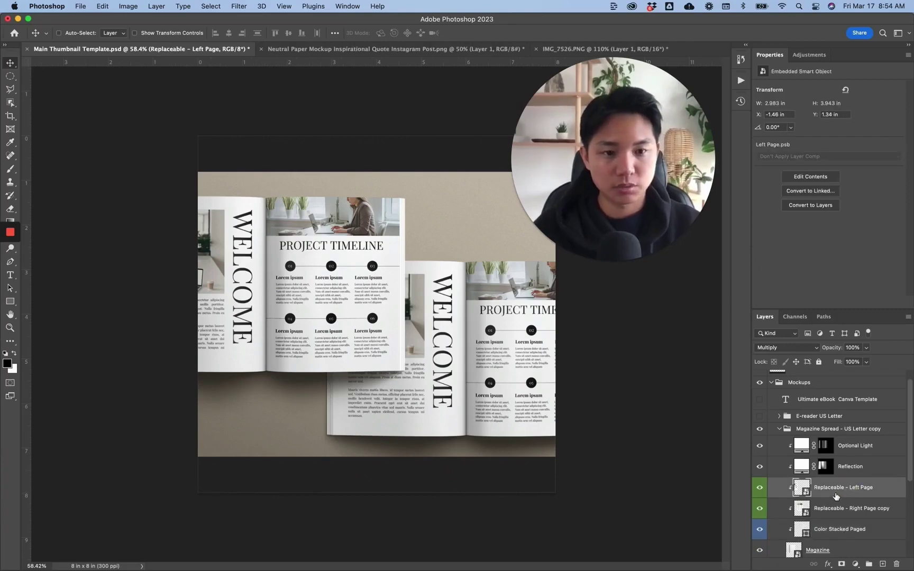
right_click(835, 494)
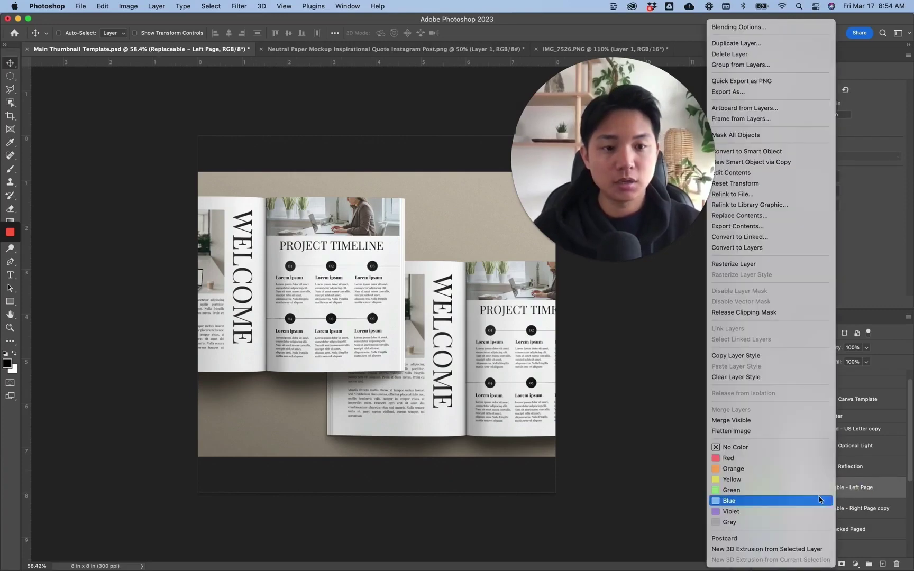
left_click(775, 162)
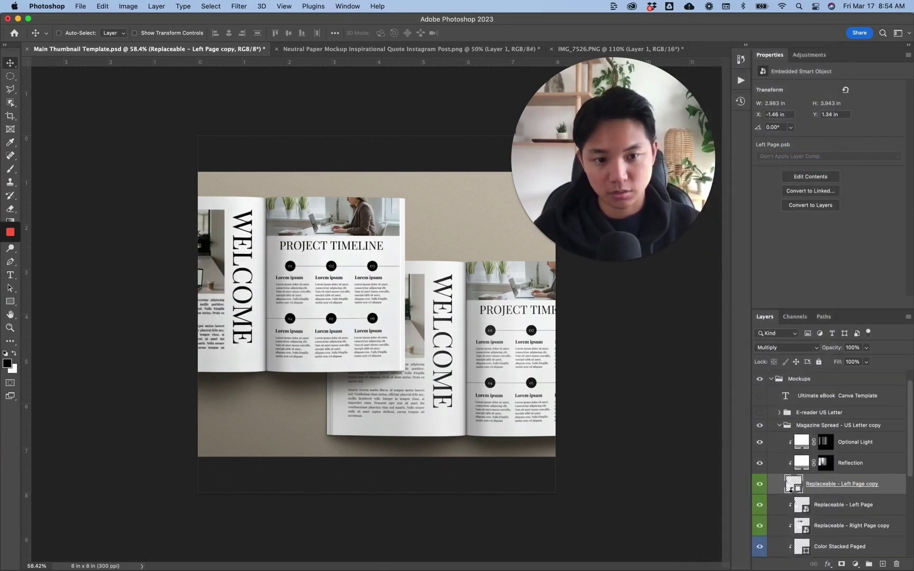
left_click_drag(791, 489, 833, 509)
left_click(794, 489)
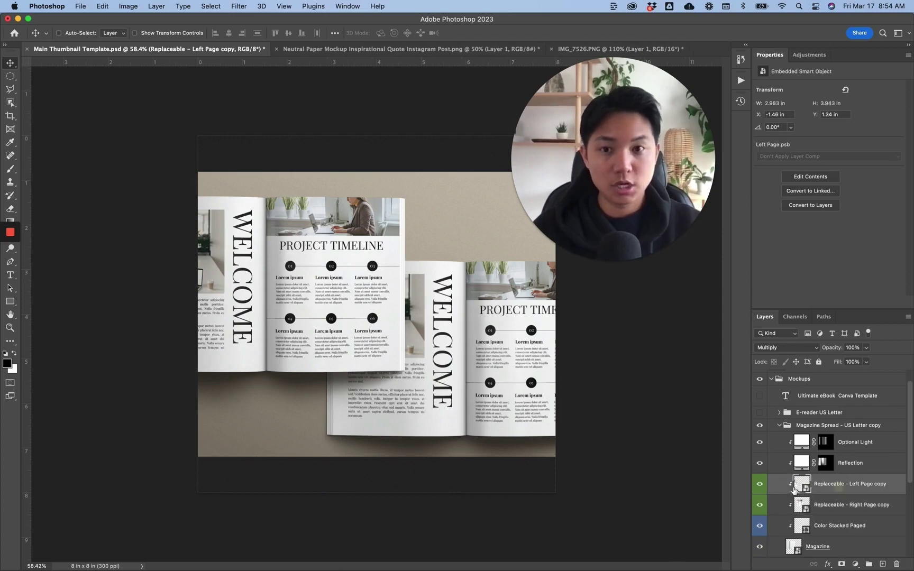
Test Replaceable - Right Page copy by saving a black-filled ellipse on a new layer in its contents, and undo the update.
left_click(827, 503)
double_click(801, 505)
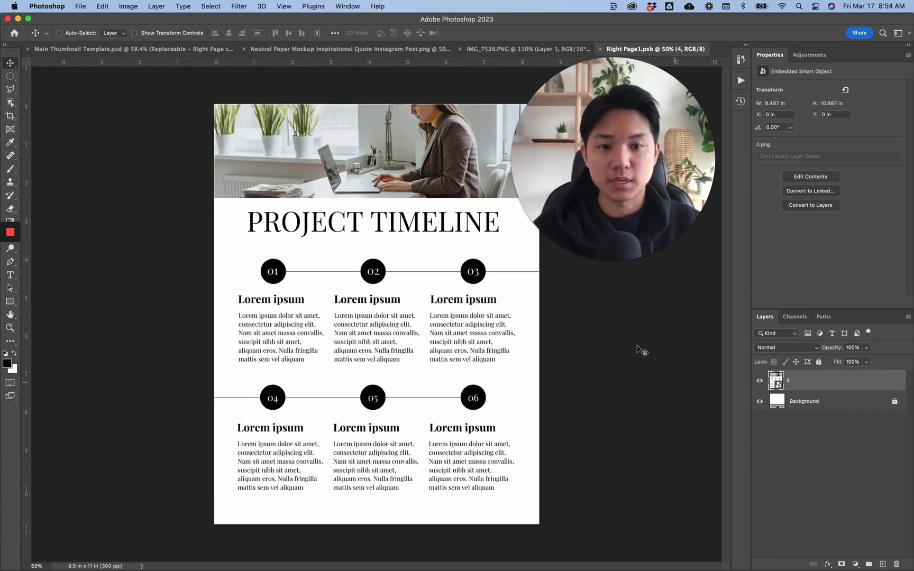
key("m")
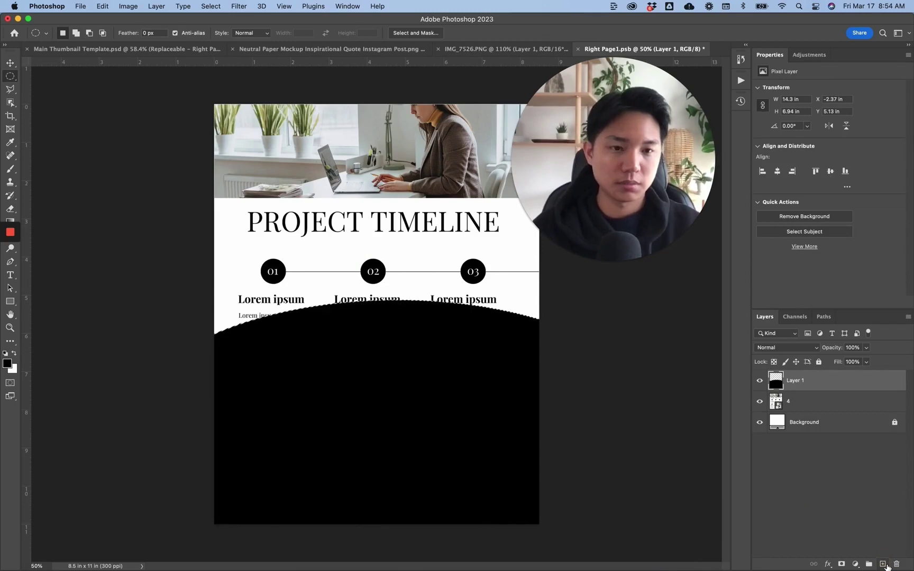
key("super+w")
key("Return")
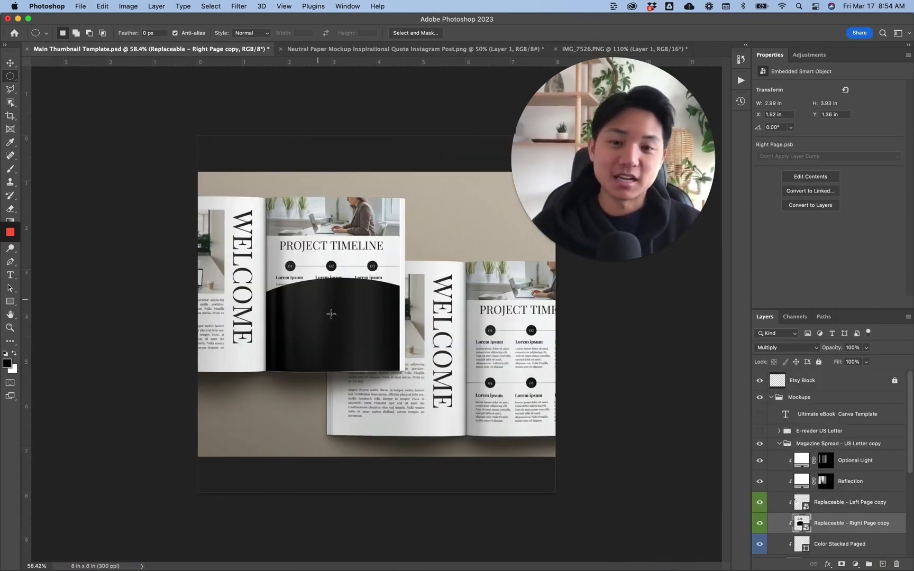
key("super+z")
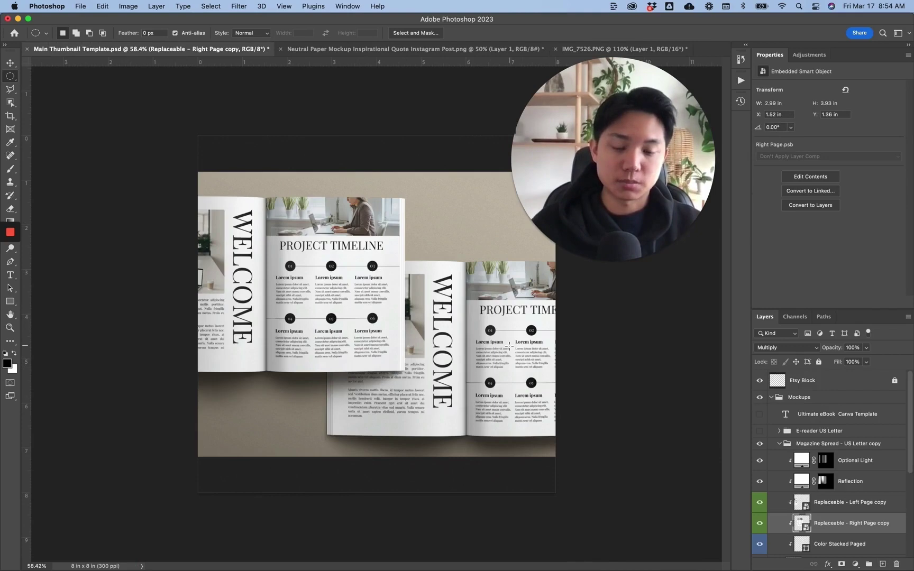
key("v")
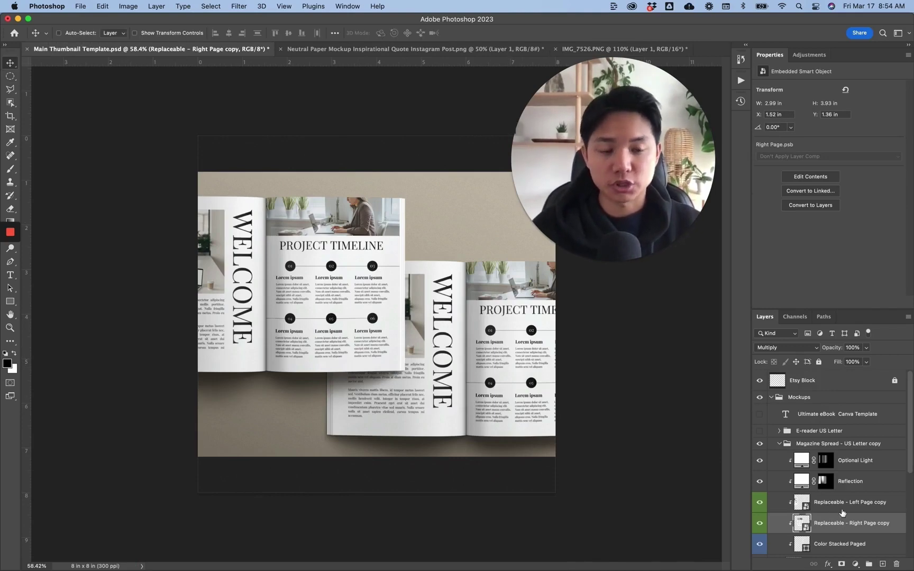
Collapse the Magazine Spread - US Letter copy group in the layer stack.
left_click(842, 506)
left_click(847, 527)
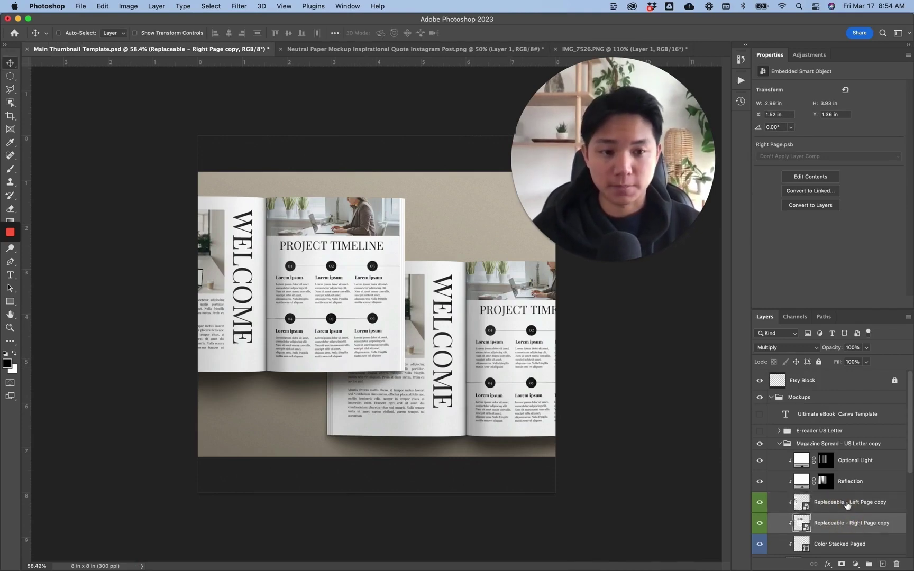
left_click(783, 443)
left_click(780, 445)
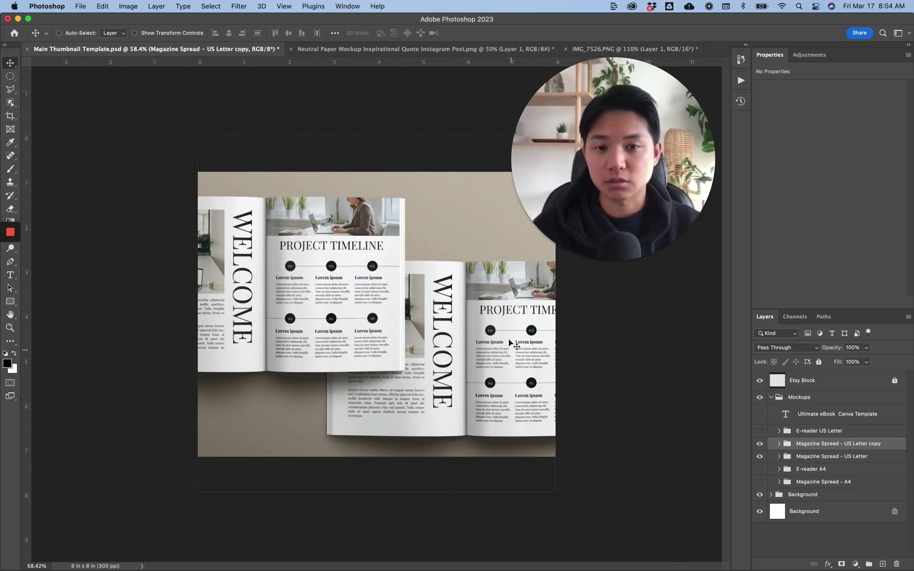
Hide the original and copied Magazine Spread - US Letter mockups, and undo the visibility changes.
left_click(760, 444)
left_click(760, 456)
key("super+z")
key("super+z")
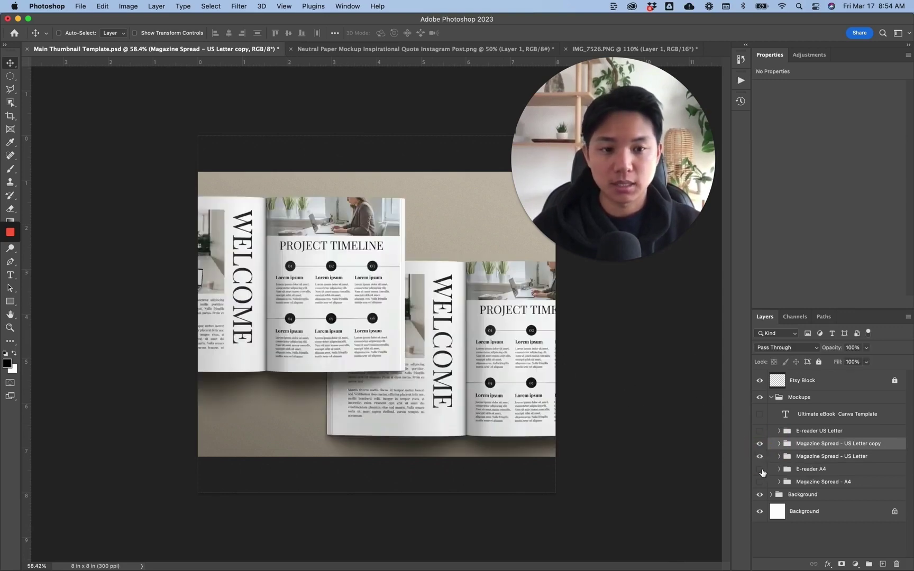
Show the E-reader US Letter mockup at the canvas's lower left, overlapping the spread, and hide the Etsy Block layer.
left_click(759, 431)
left_click(814, 431)
left_click_drag(261, 283, 223, 357)
left_click(812, 380)
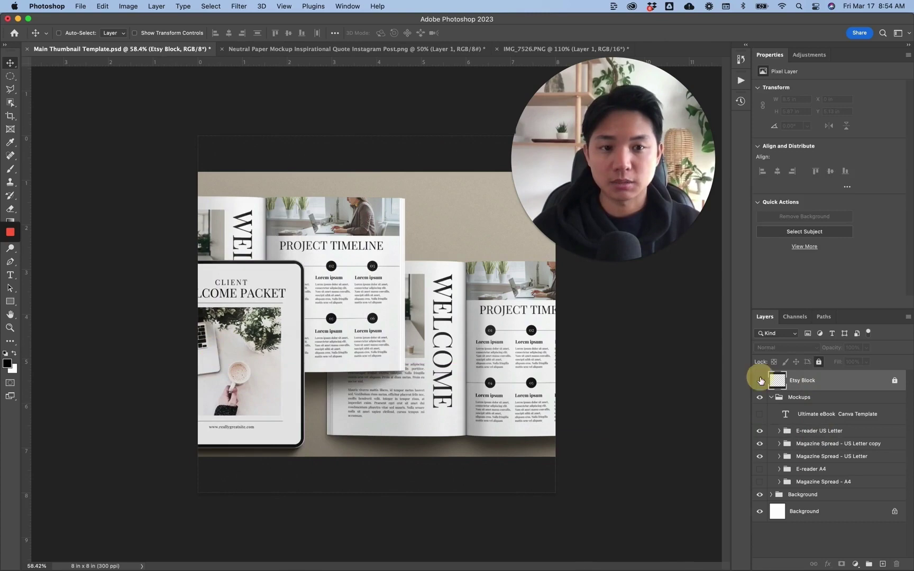
left_click(760, 381)
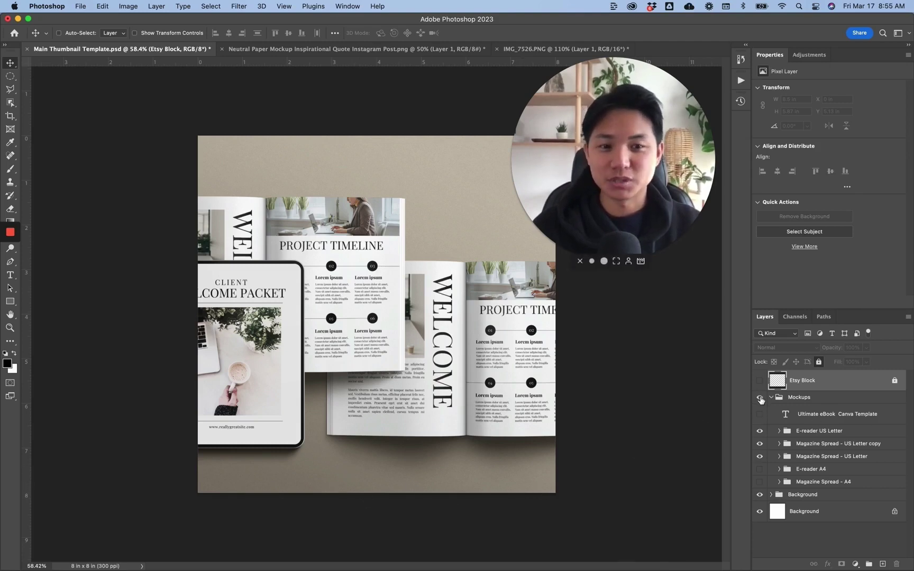
Delete the Mockups and Background groups, keeping only the Etsy Block layer and the locked white Background layer.
left_click(797, 394)
left_click(329, 49)
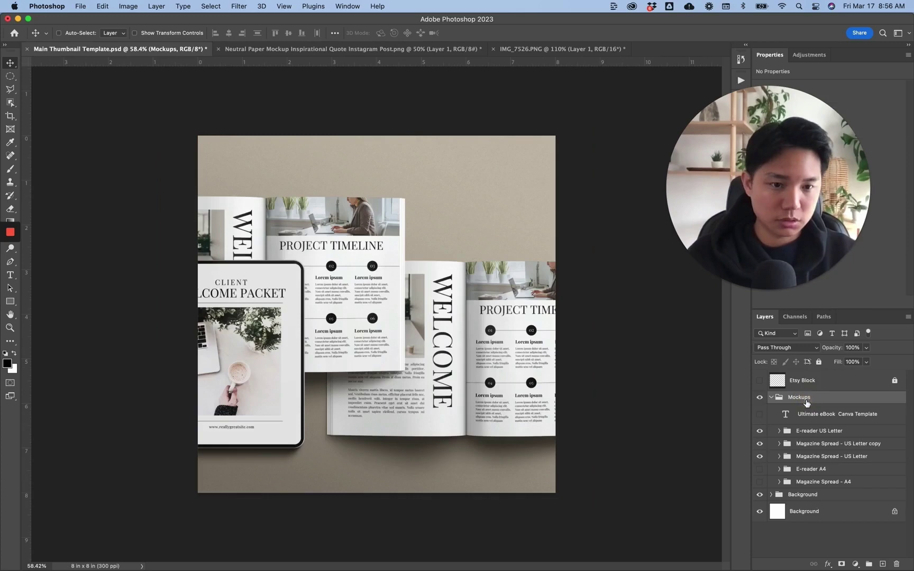
left_click(818, 483, "shift")
left_click(817, 494, "shift")
key("Delete")
left_click(813, 388)
left_click(814, 404)
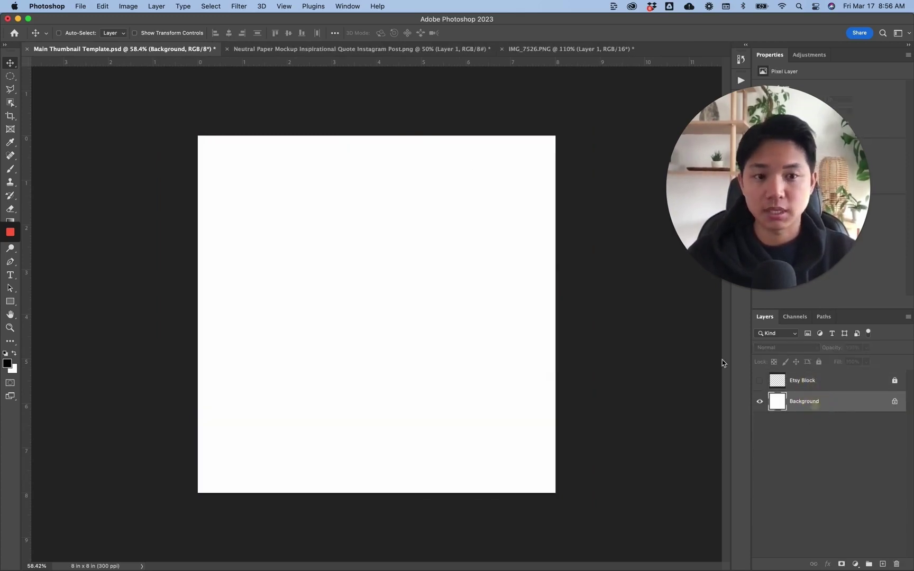
Copy the photo from the Neutral Paper Mockup document into Main Thumbnail Template beneath Etsy Block, and show Etsy Block.
left_click(338, 51)
left_click_drag(333, 339, 461, 335)
left_click(760, 380)
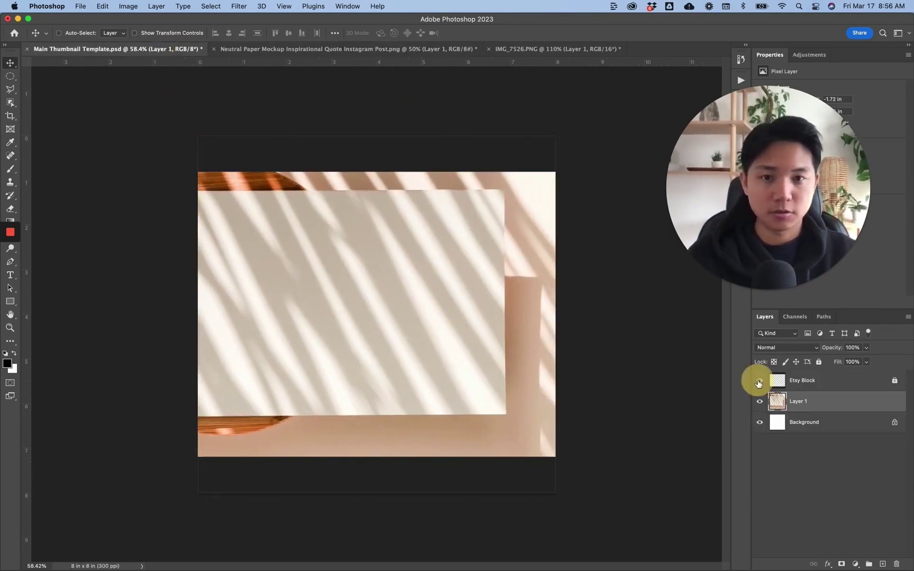
Scale the paper card photo down to about 80% so it still covers the canvas, and hide Etsy Block.
key("super+t")
left_click_drag(626, 327, 546, 320)
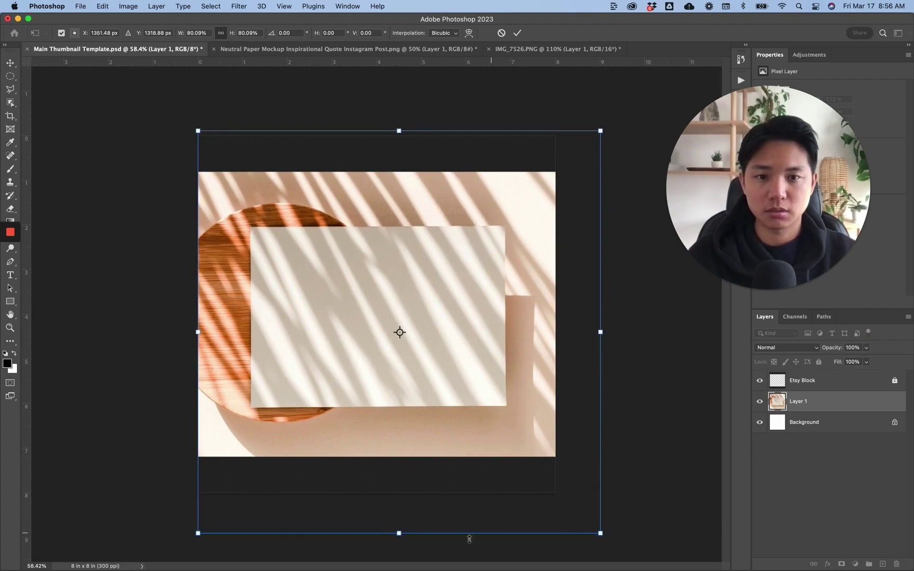
scroll(372, 314, "down", 2)
key("Return")
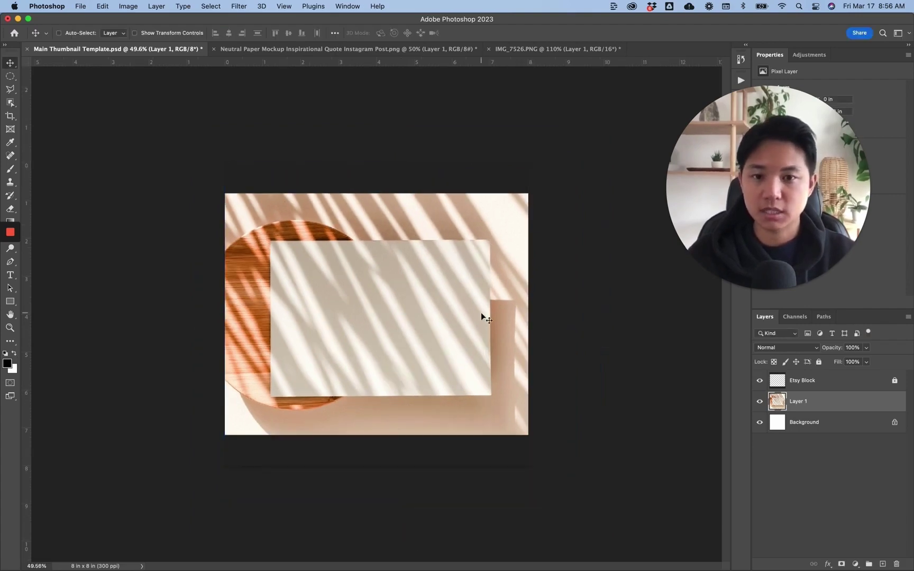
left_click(759, 382)
scroll(412, 416, "up", 2)
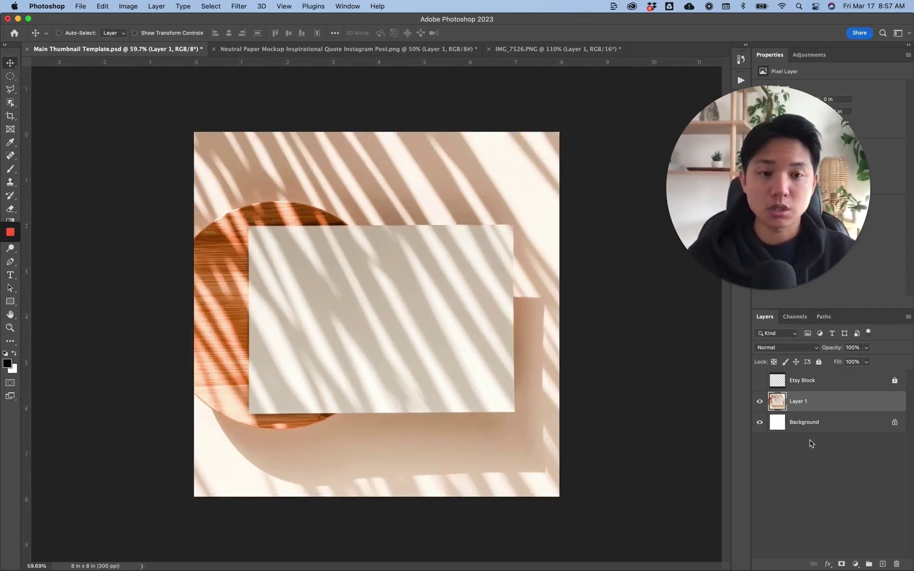
Reposition the paper card photo and scale it down, leaving blank canvas above, below and to the right of it.
key("m")
key("cmd+z")
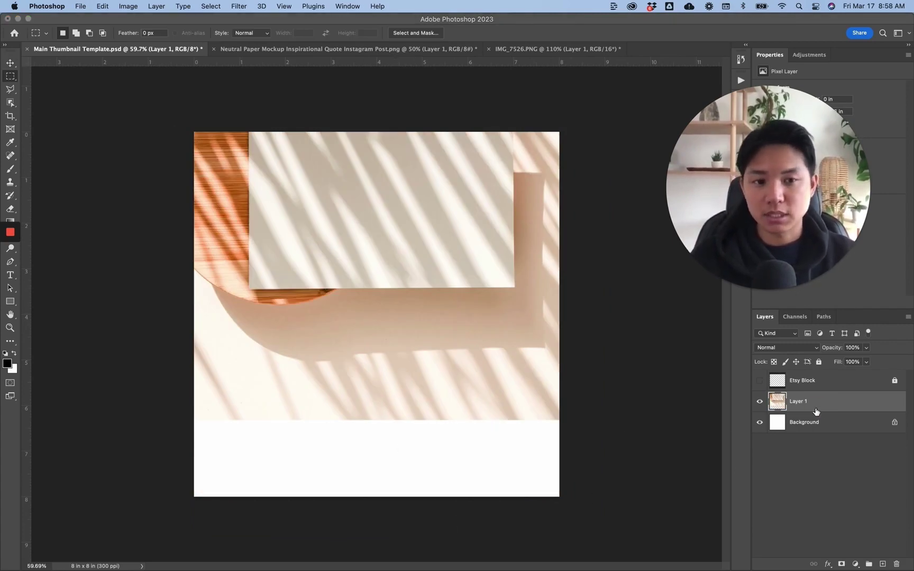
key("cmd+t")
left_click_drag(451, 257, 450, 316)
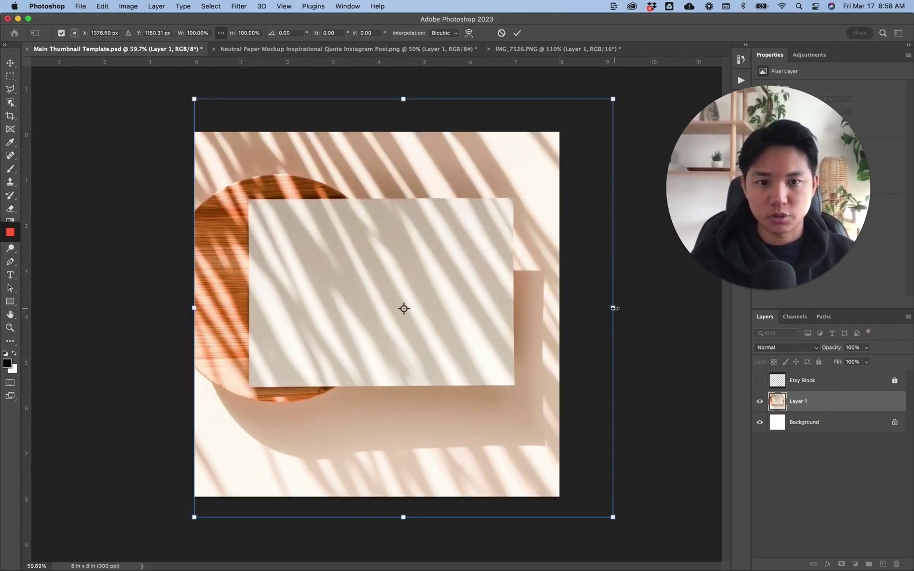
left_click_drag(613, 308, 518, 305)
key("Return")
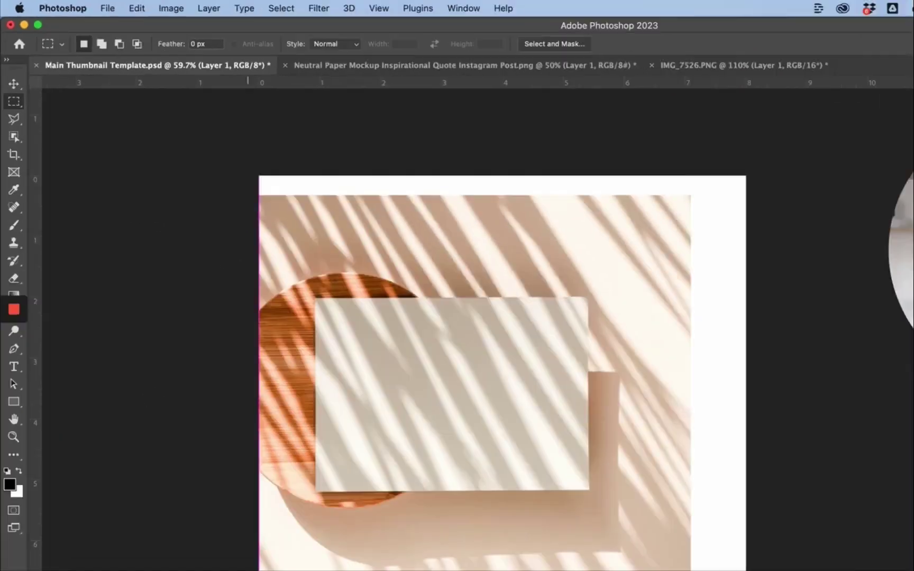
Fill the blank bottom, right and top margins around the photo using Content-Aware fill, and deselect.
left_click_drag(174, 467, 610, 532)
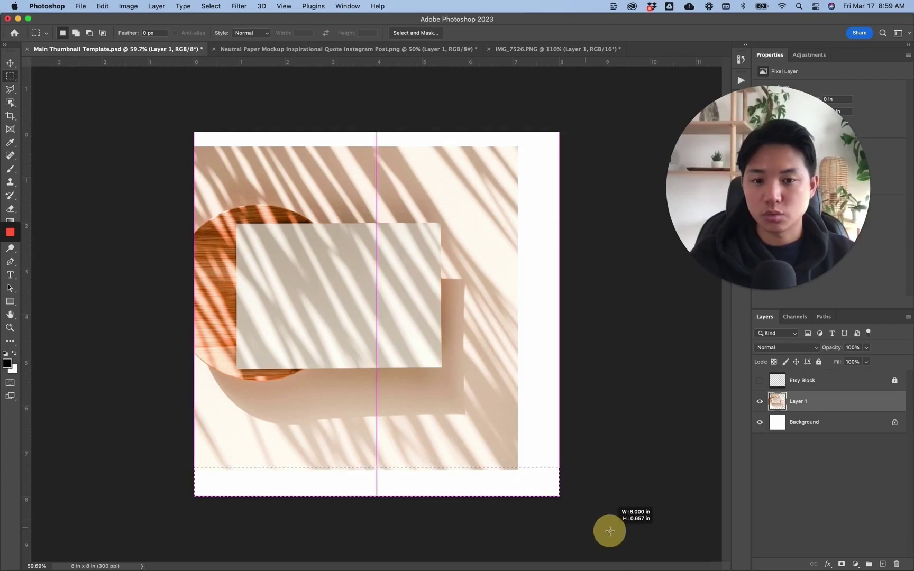
left_click_drag(581, 497, 514, 107)
left_click_drag(232, 119, 615, 149)
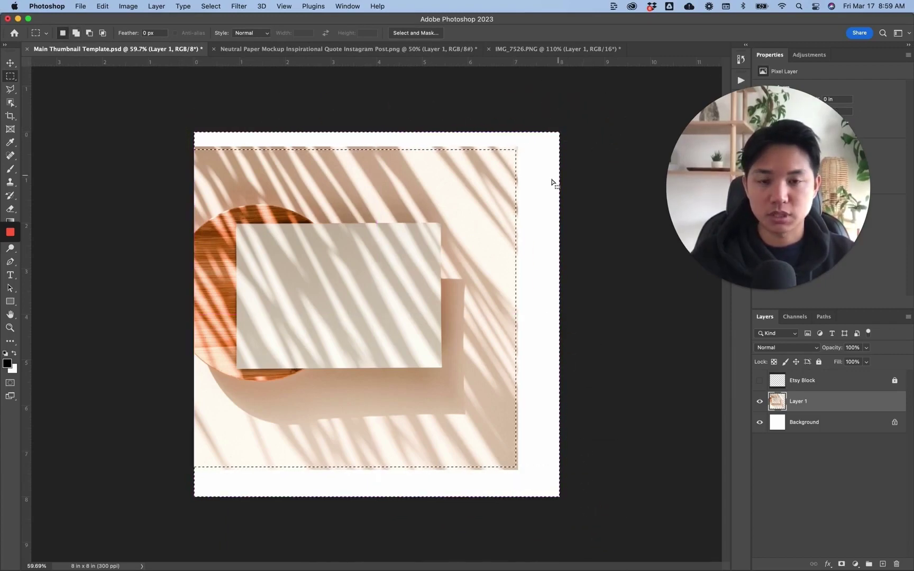
right_click(534, 196)
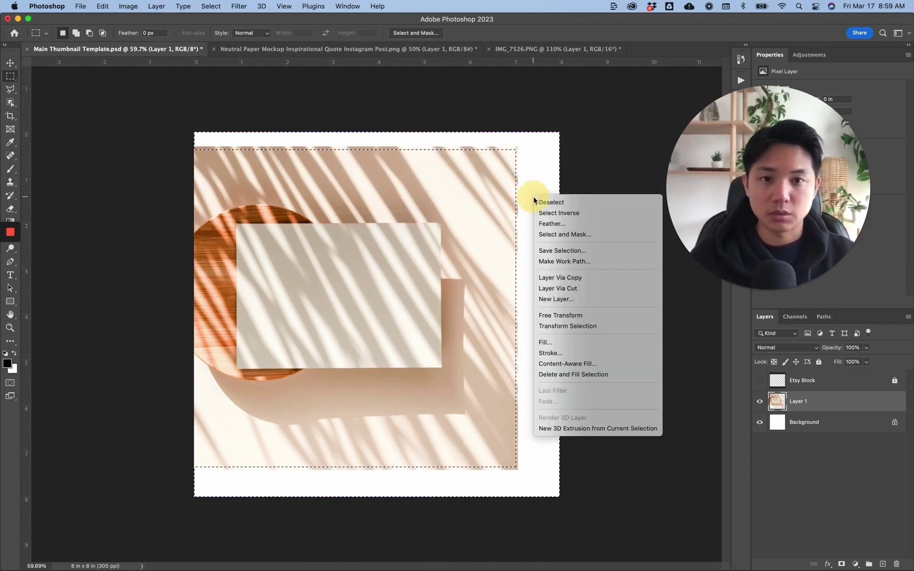
left_click(587, 343)
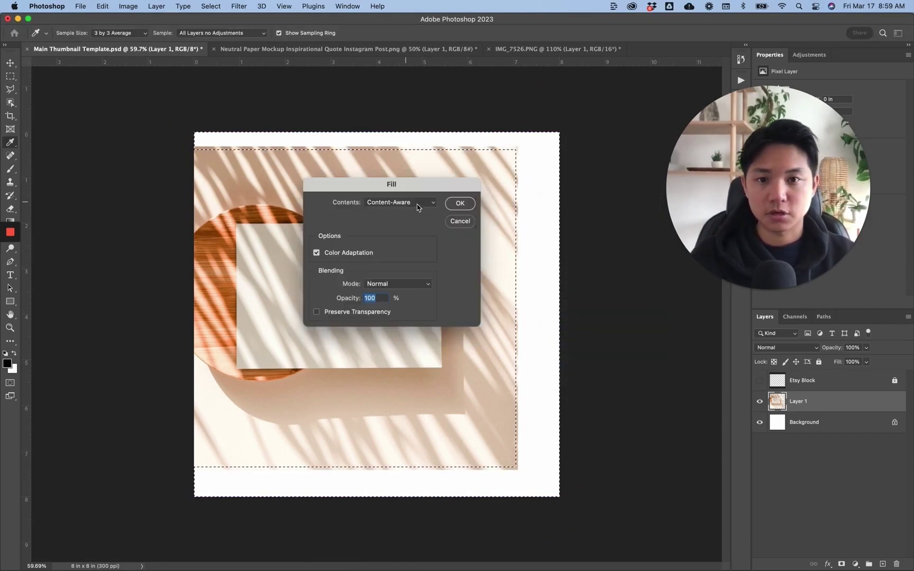
key("Return")
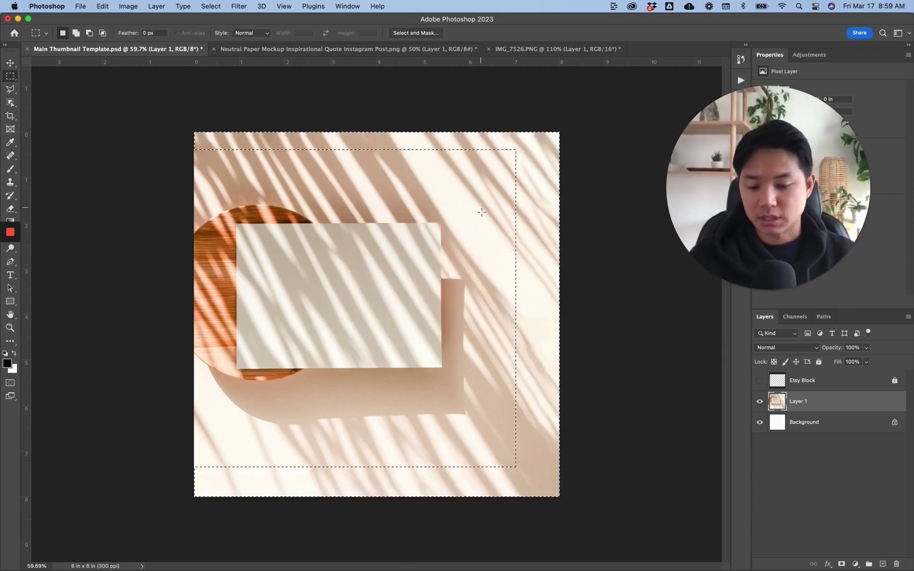
key("super+d")
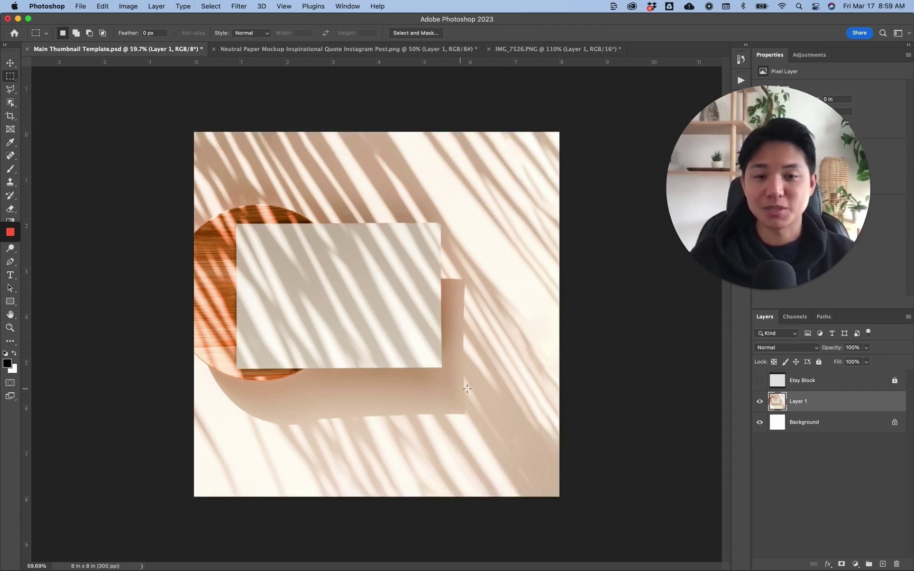
Shift the extended photo 0.67 in to the right, and undo the edits back to the photo covering the whole canvas.
key("v")
left_click_drag(304, 302, 334, 303)
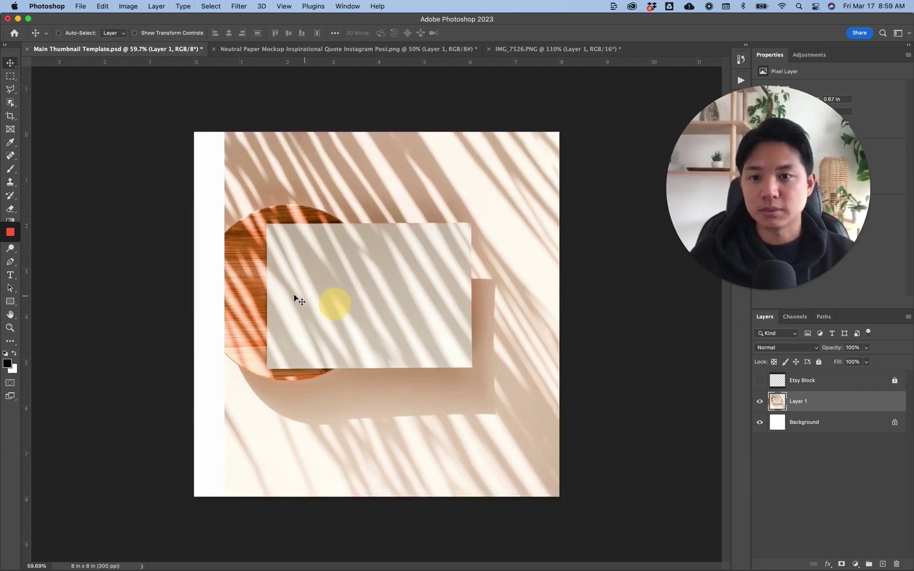
left_click_drag(228, 239, 344, 267)
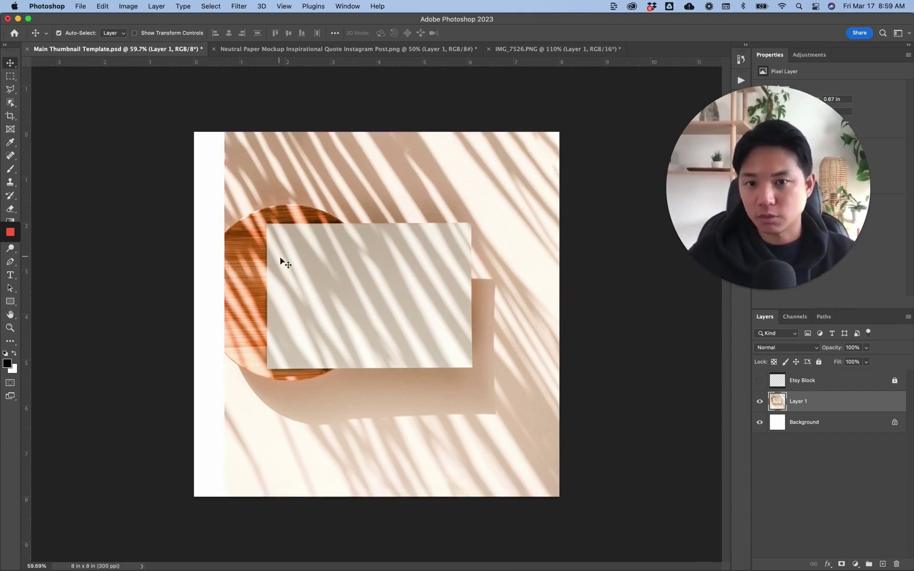
key("ctrl+z")
key("ctrl+z")
key("ctrl+z")
key("ctrl+z")
key("ctrl+z")
key("ctrl+z")
key("ctrl+z")
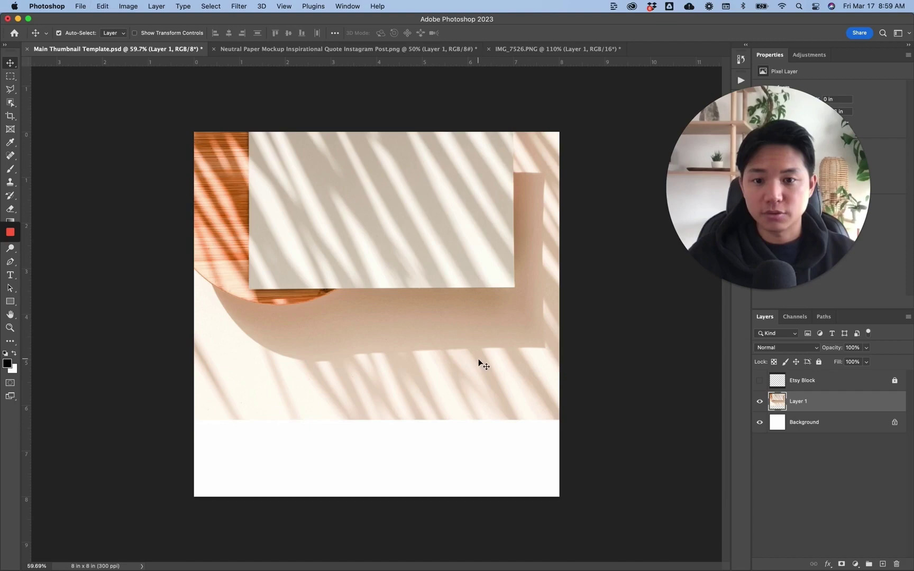
key("ctrl+z")
key("ctrl+z")
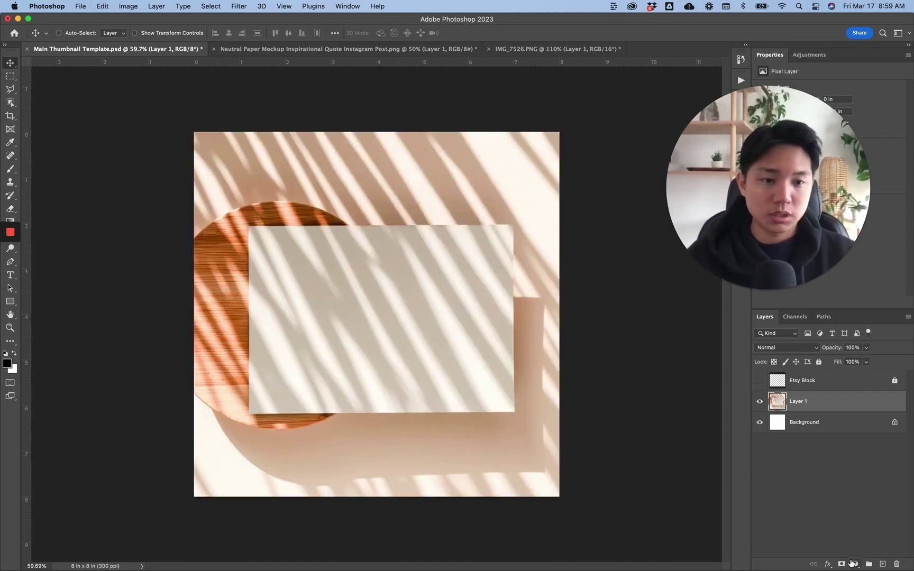
Cover the blank paper card with a white-filled rectangle of 5.83 × 4.1 in on a new layer, and deselect.
left_click(883, 565)
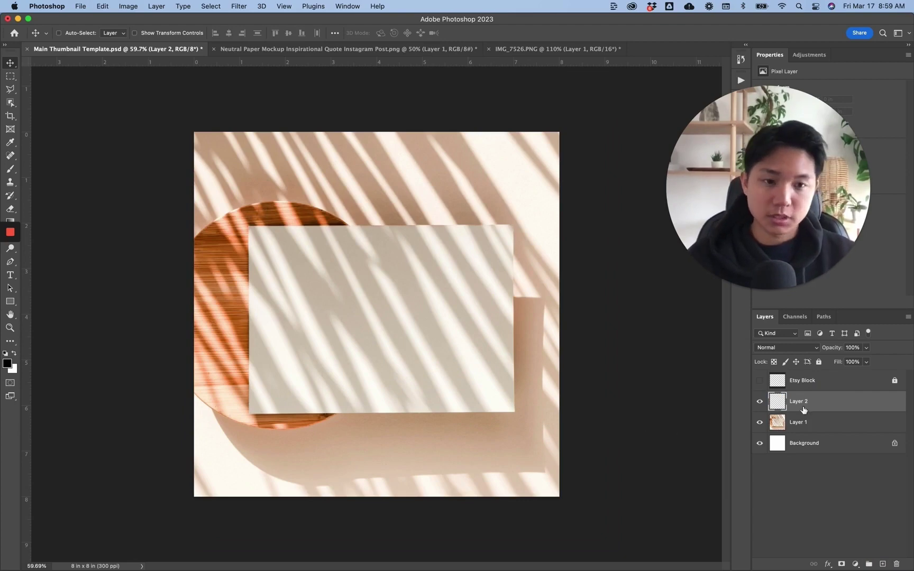
key("m")
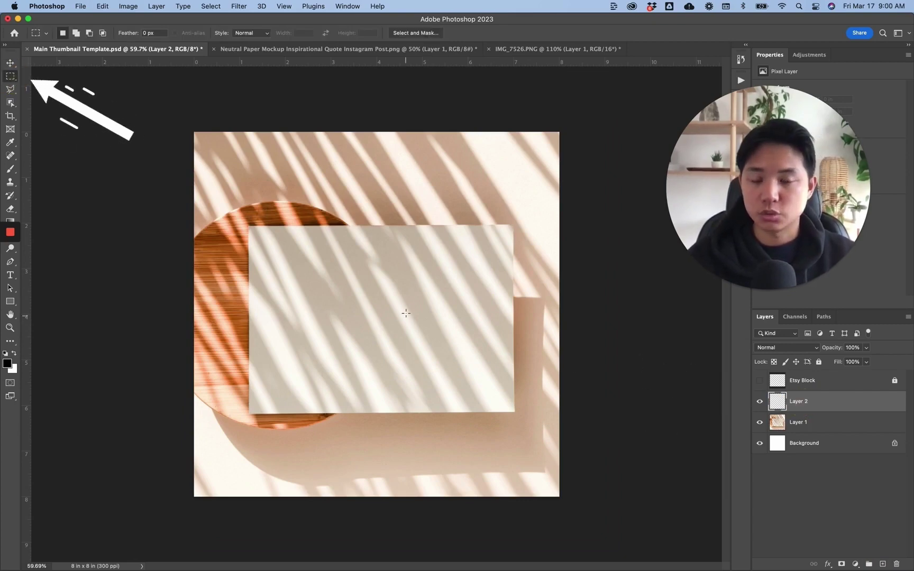
scroll(406, 313, "up", 6)
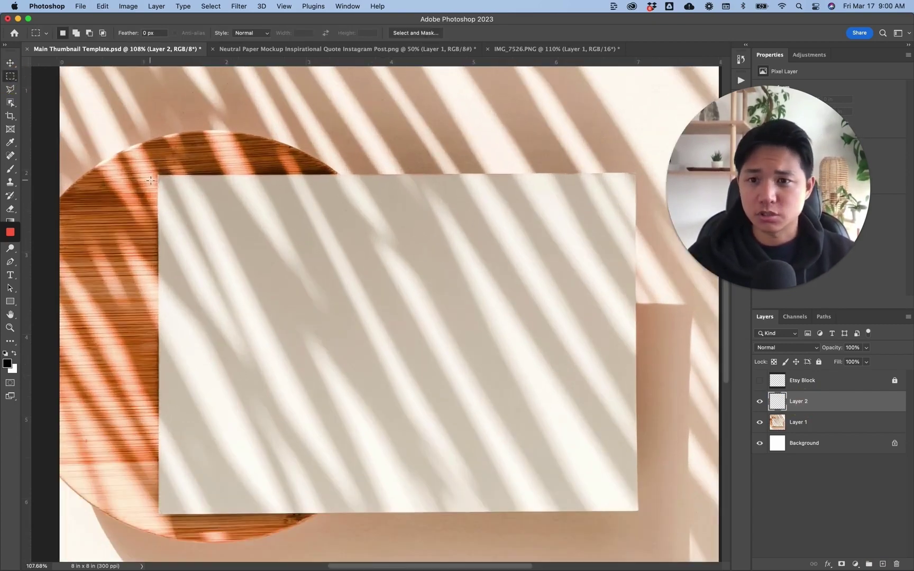
left_click_drag(159, 175, 638, 512)
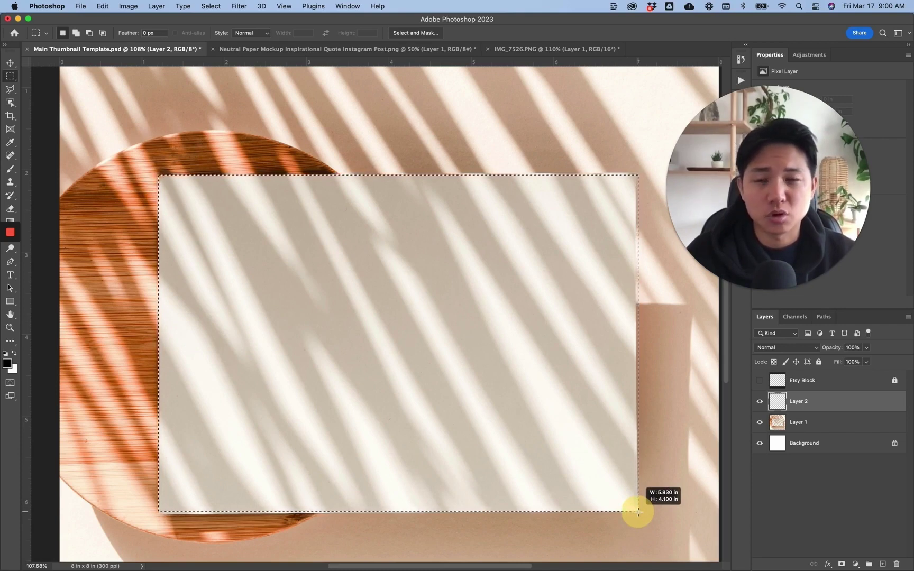
left_click_drag(638, 512, 639, 511)
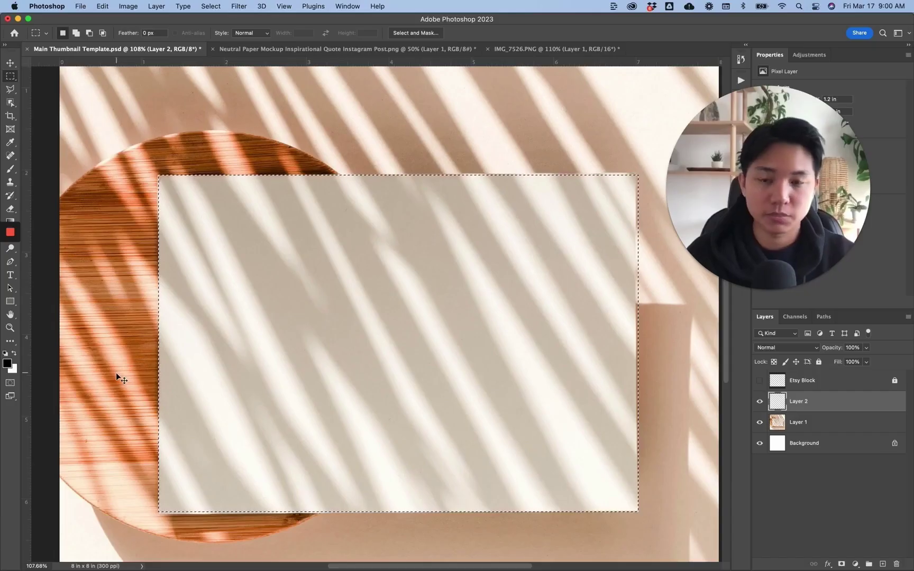
key("super+BackSpace")
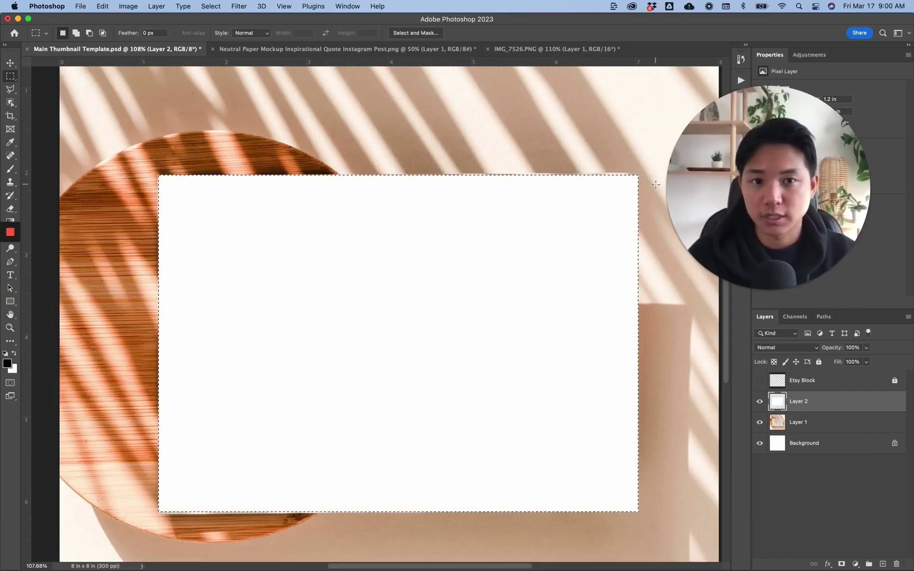
key("super+d")
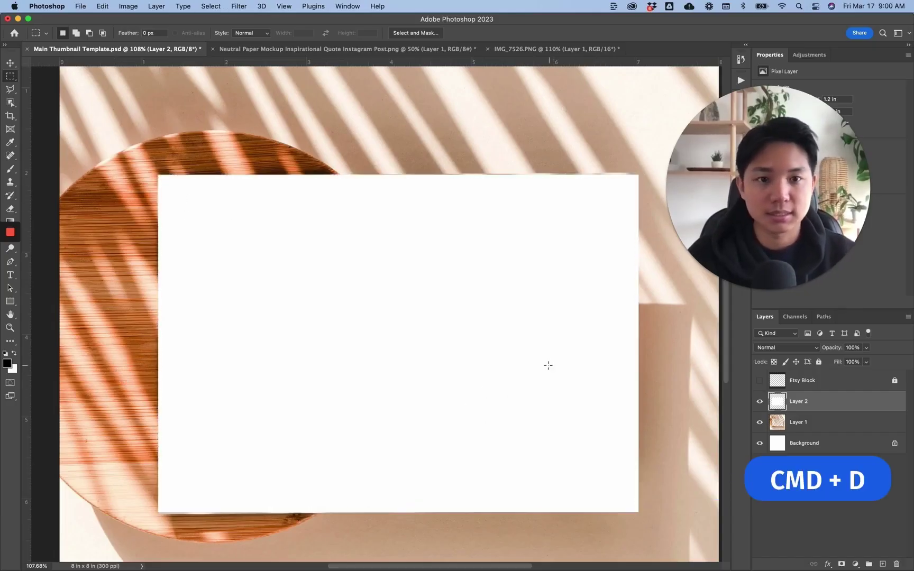
Convert the white rectangle's Layer 2 to a smart object and rename it Insert Image.
right_click(805, 405)
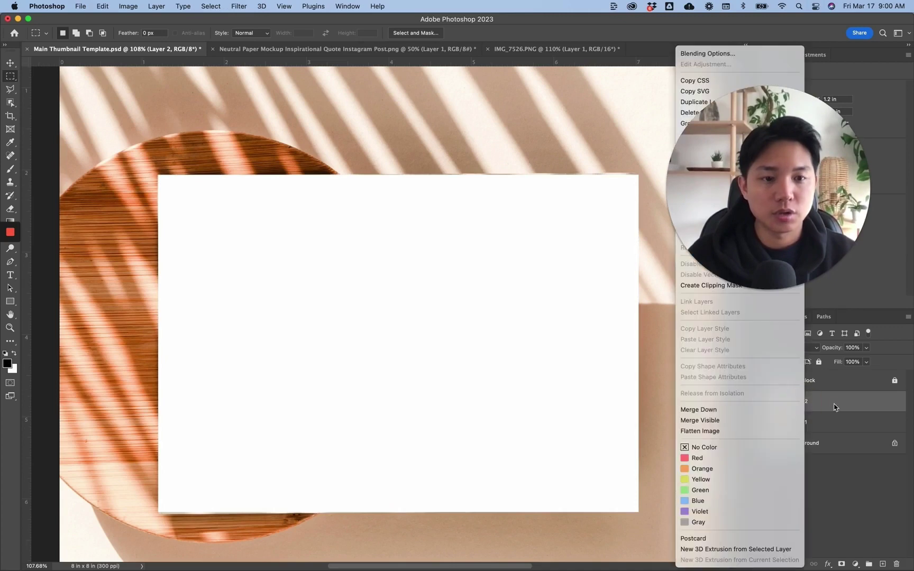
left_click(806, 406)
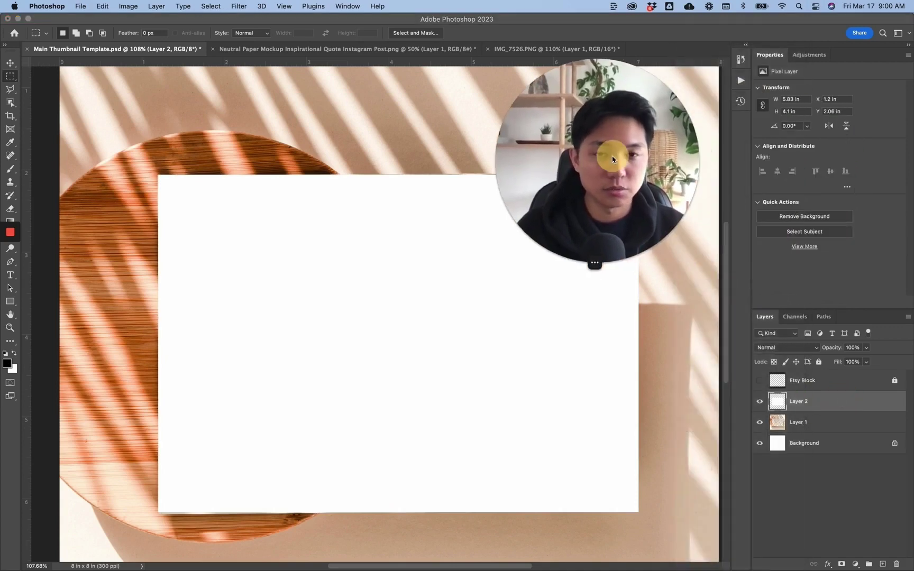
right_click(815, 407)
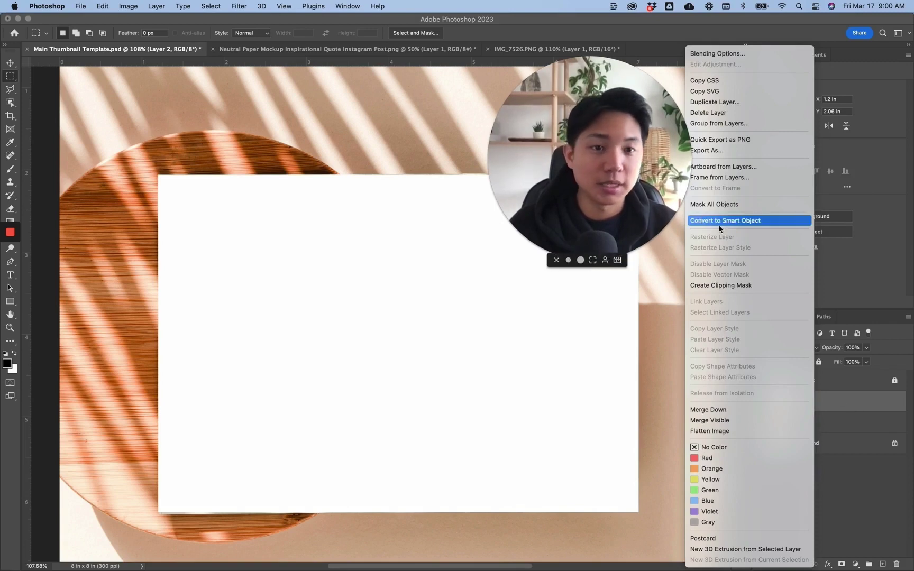
left_click(735, 223)
double_click(799, 402)
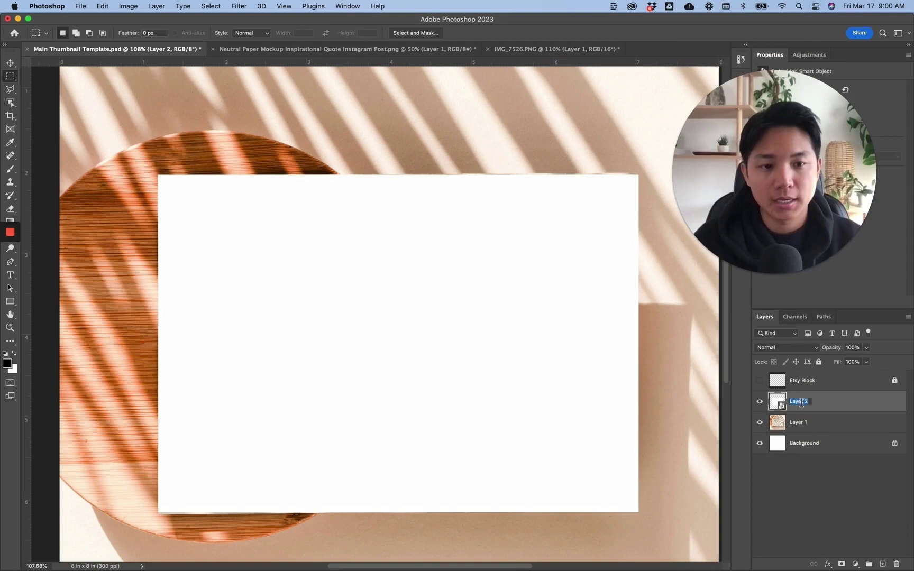
type("Insert Image")
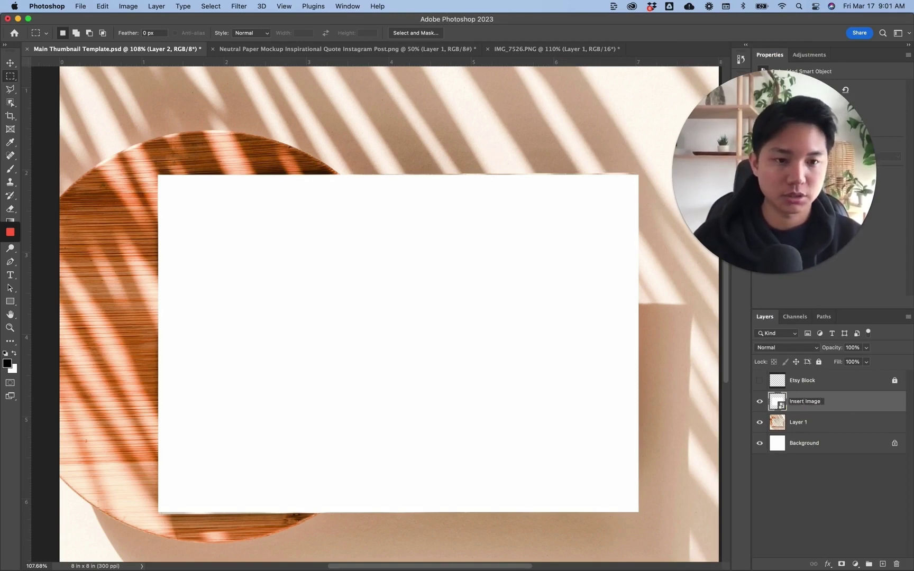
key("Return")
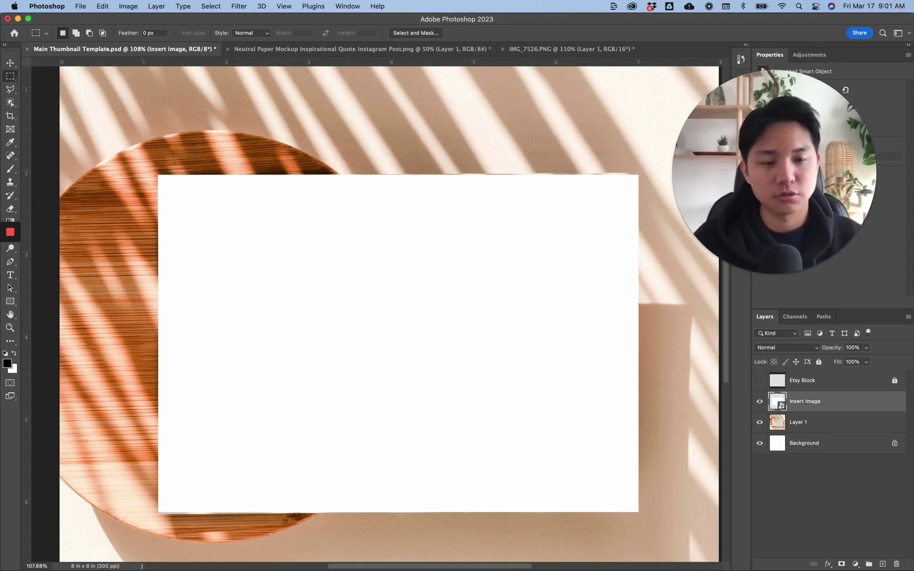
Give the Insert Image layer a green color label.
right_click(802, 404)
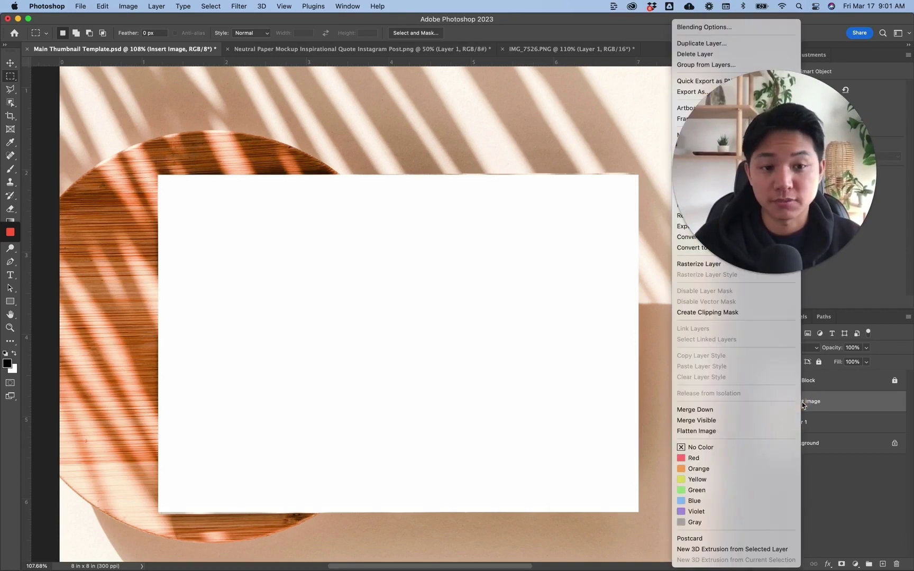
left_click(716, 490)
right_click(820, 406)
left_click(838, 405)
Free-transform the Insert Image rectangle, shifting it onto the card's top-right corner and distorting its top-left corner to match the card.
key("v")
mouse_move(475, 246)
left_mouse_down()
mouse_move(467, 248)
mouse_move(476, 246)
left_mouse_up()
key("ctrl+t")
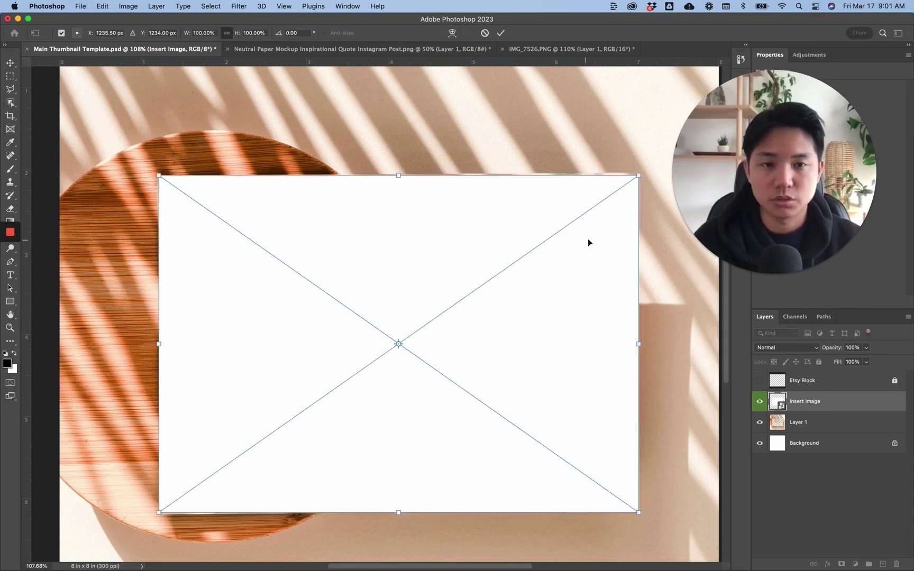
scroll(646, 172, "up", 5)
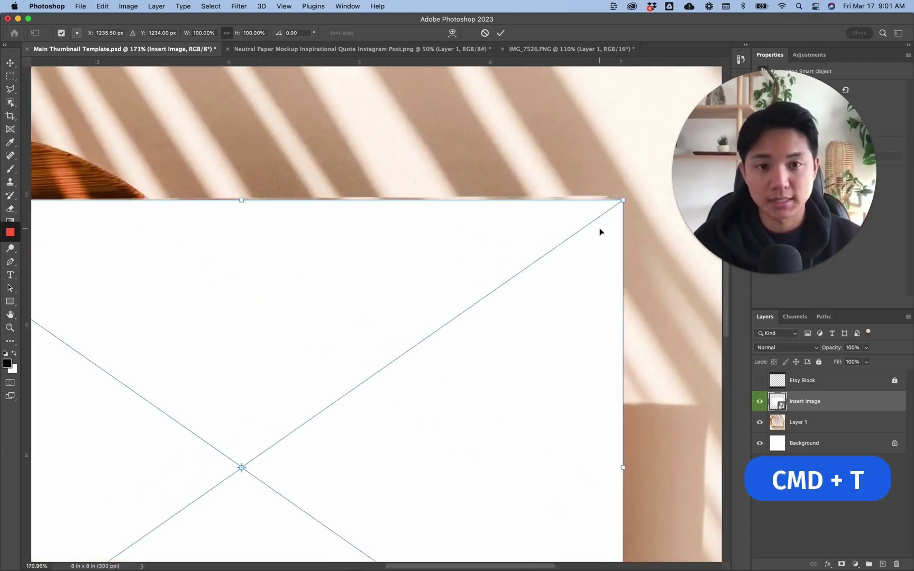
left_click_drag(601, 226, 600, 226)
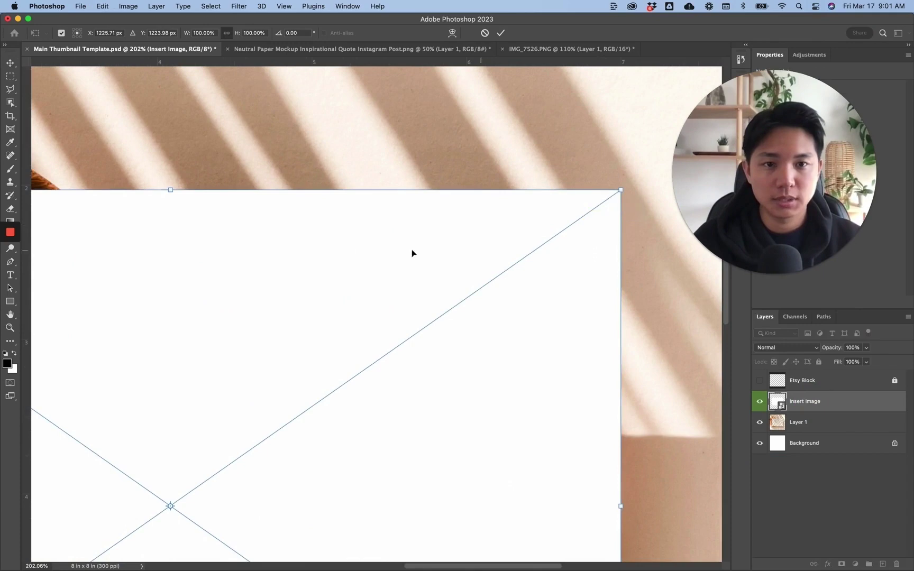
scroll(411, 250, "left", 10)
scroll(462, 254, "left", 8)
scroll(400, 237, "up", 2)
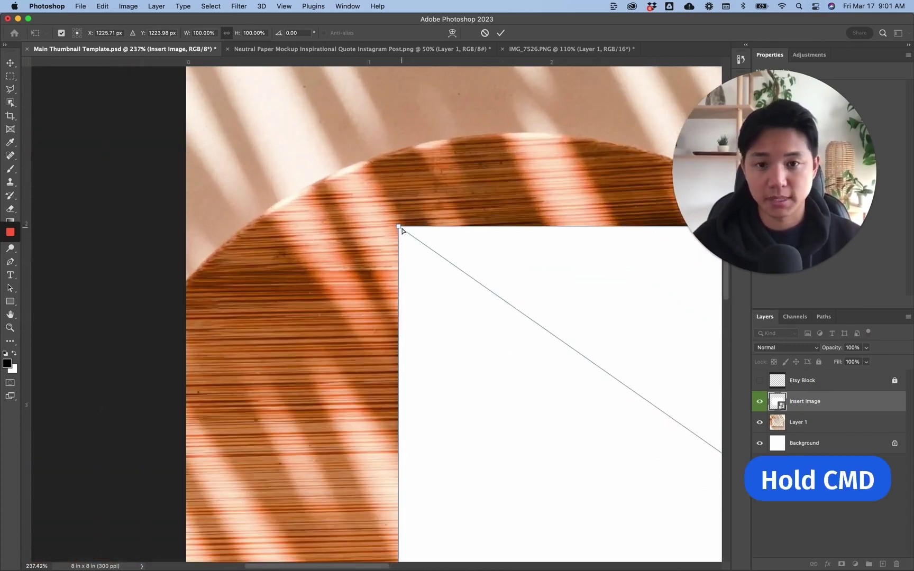
mouse_move(399, 228)
left_mouse_down()
mouse_move(444, 300)
mouse_move(425, 295)
mouse_move(400, 197)
mouse_move(447, 259)
mouse_move(406, 231)
left_mouse_up()
Distort the rectangle's bottom-left corner so it meets the paper card's bottom-left corner.
scroll(435, 231, "down", 10)
scroll(435, 231, "right", 2)
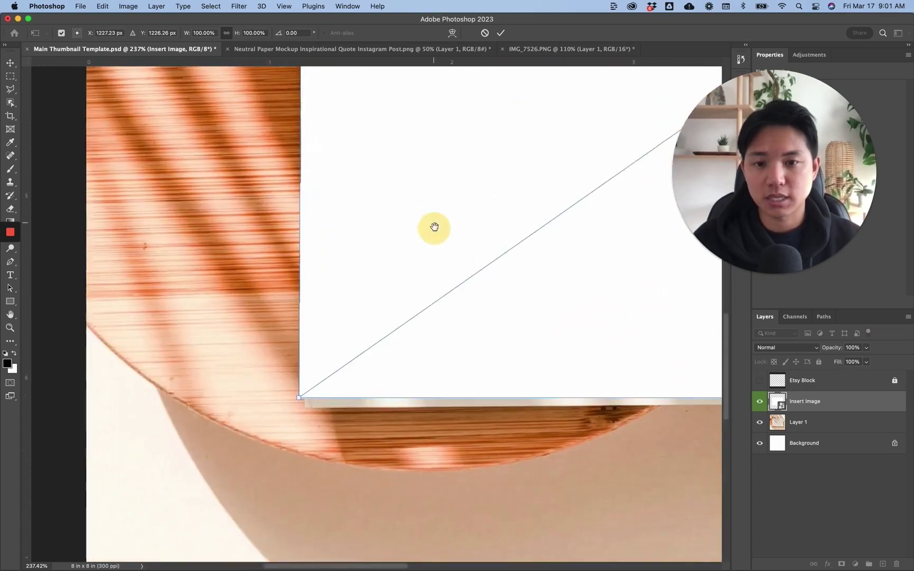
scroll(434, 227, "down", 4)
scroll(434, 227, "left", 2)
mouse_move(338, 350)
left_mouse_down()
mouse_move(405, 334)
mouse_move(349, 354)
left_mouse_up()
Distort the rectangle's bottom-right corner onto the card's corner and apply the transformation.
scroll(478, 275, "right", 6)
scroll(477, 276, "down", 1)
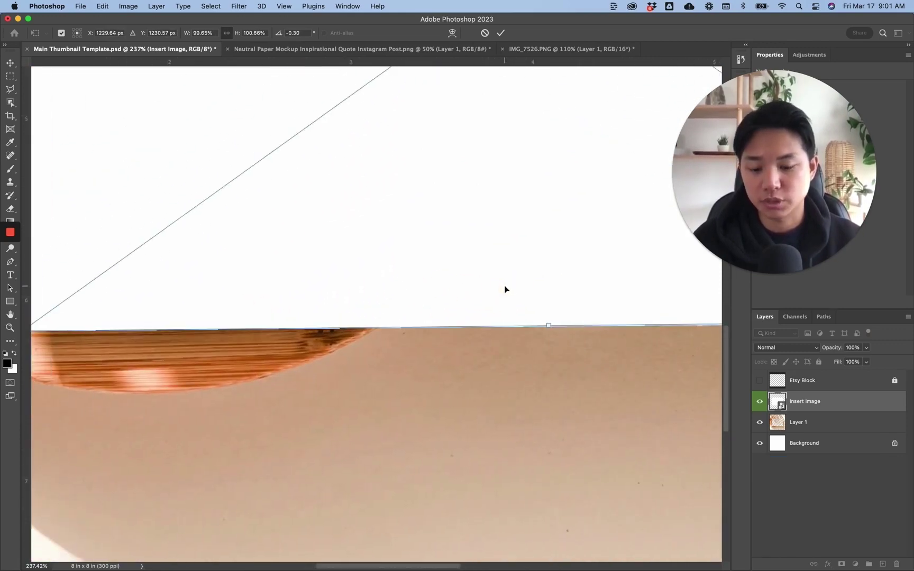
left_click_drag(543, 262, 337, 263)
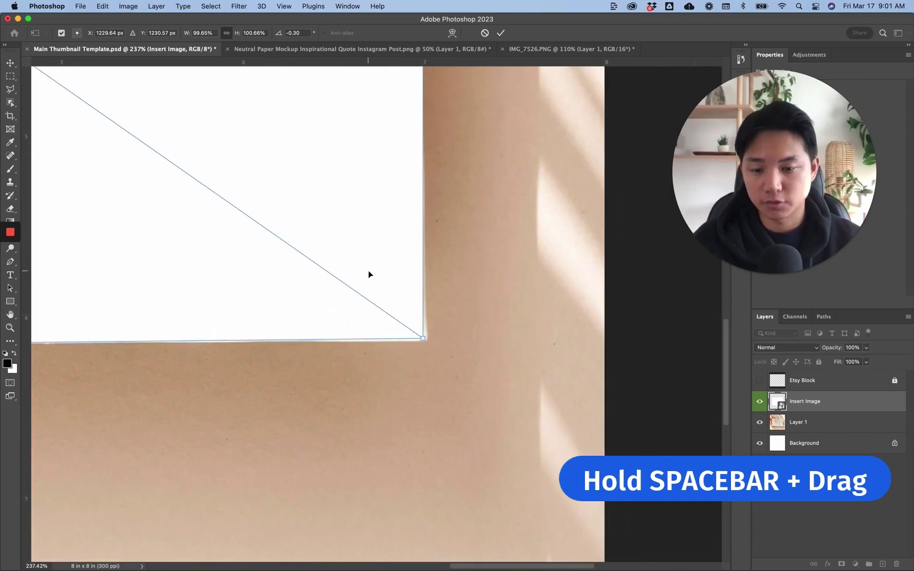
left_click_drag(423, 338, 427, 341)
left_click_drag(365, 232, 379, 411)
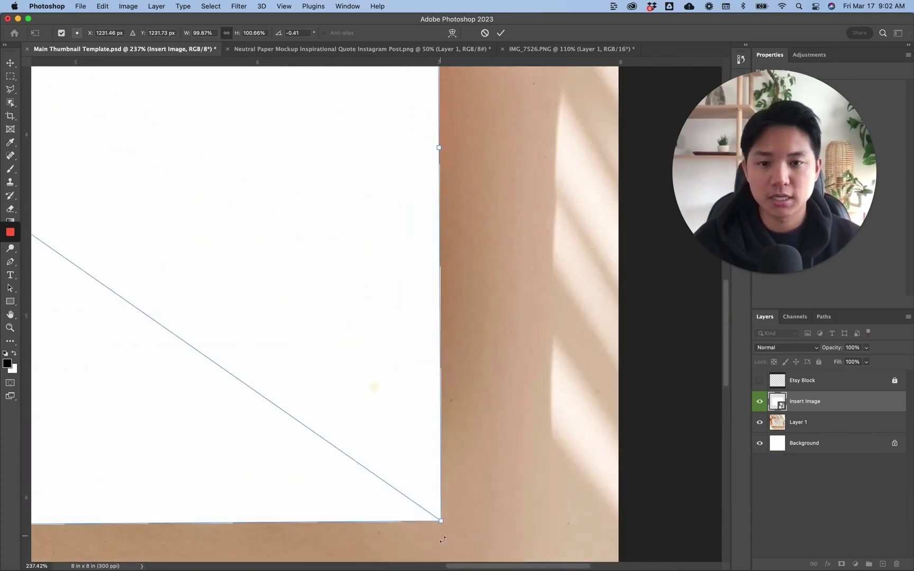
mouse_move(441, 523)
left_mouse_down()
mouse_move(408, 508)
mouse_move(437, 520)
left_mouse_up()
key("Return")
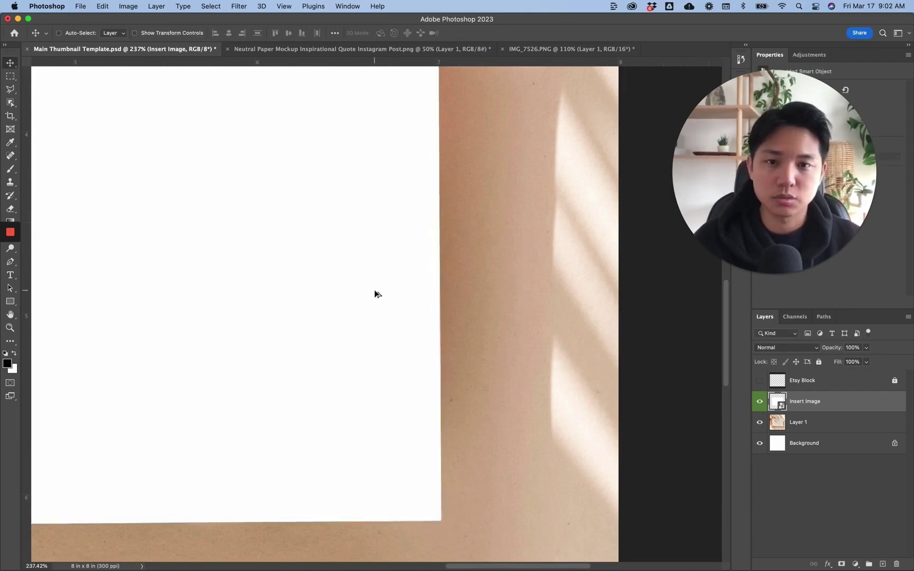
Lower the Insert Image layer's opacity to 39% so the card beneath shows through.
scroll(377, 294, "down", 3)
left_click_drag(381, 196, 407, 322)
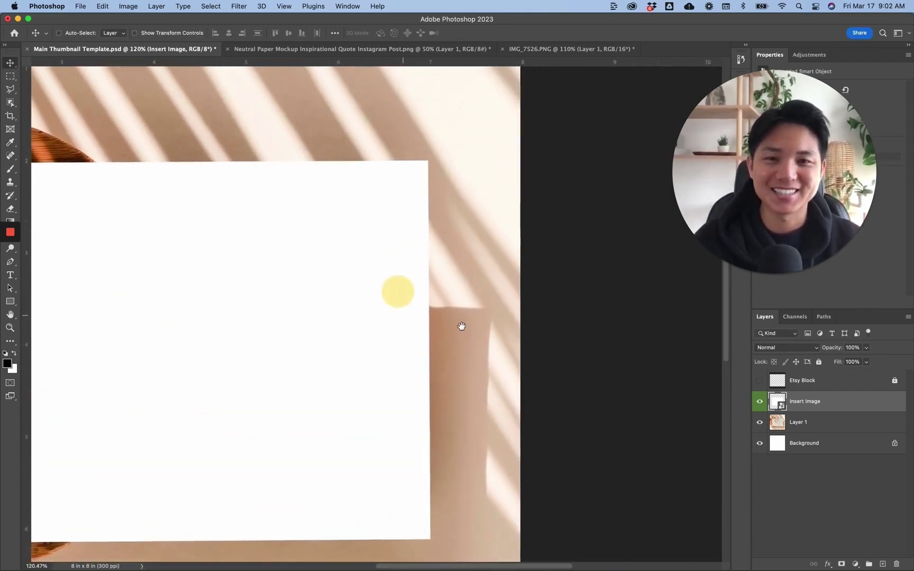
left_click(866, 348)
left_click_drag(867, 360, 840, 360)
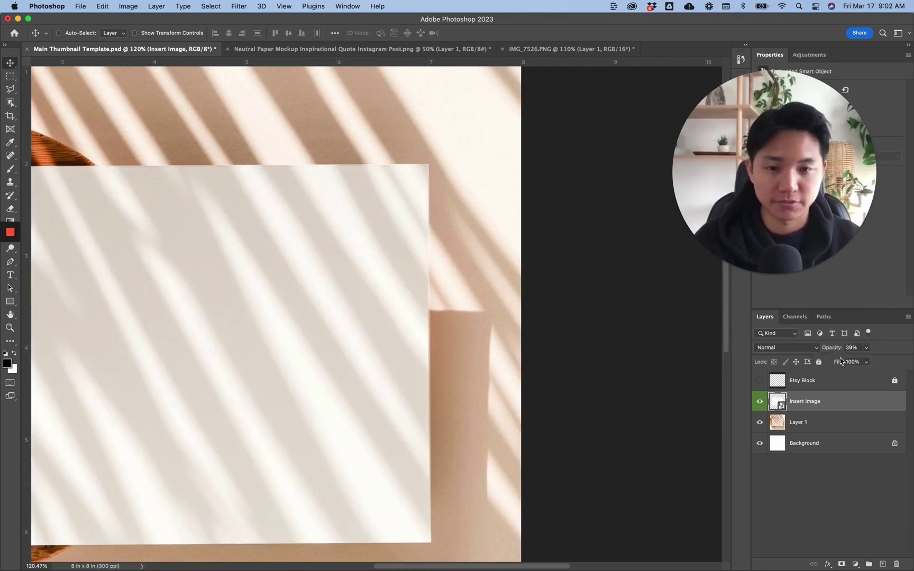
Warp the Insert Image smart object, bending its right edge to follow the paper card's edge.
key("super+t")
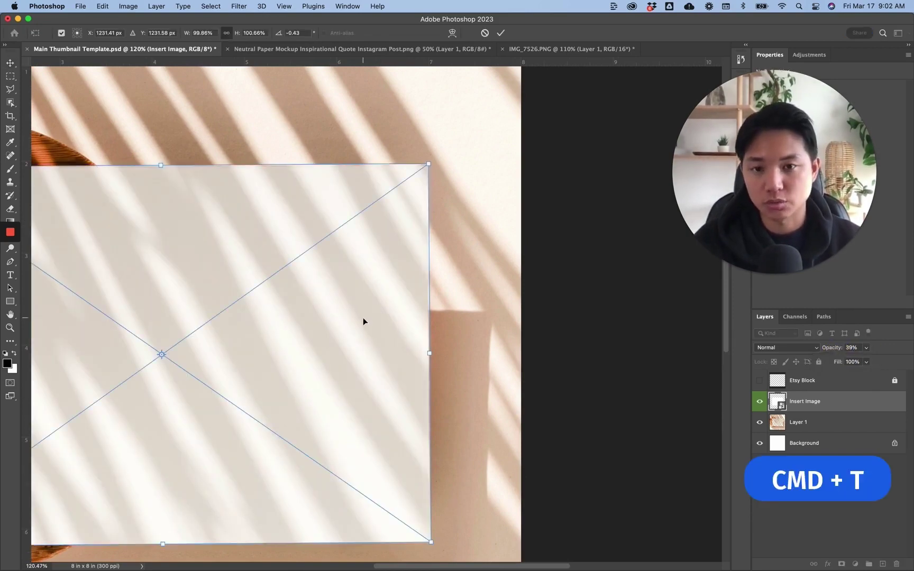
right_click(363, 321)
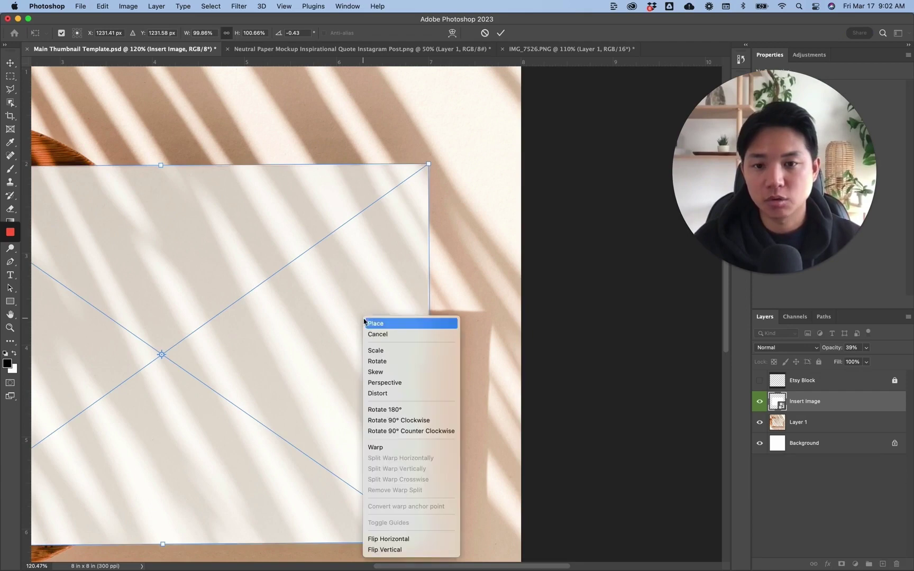
left_click(405, 448)
scroll(437, 340, "up", 10)
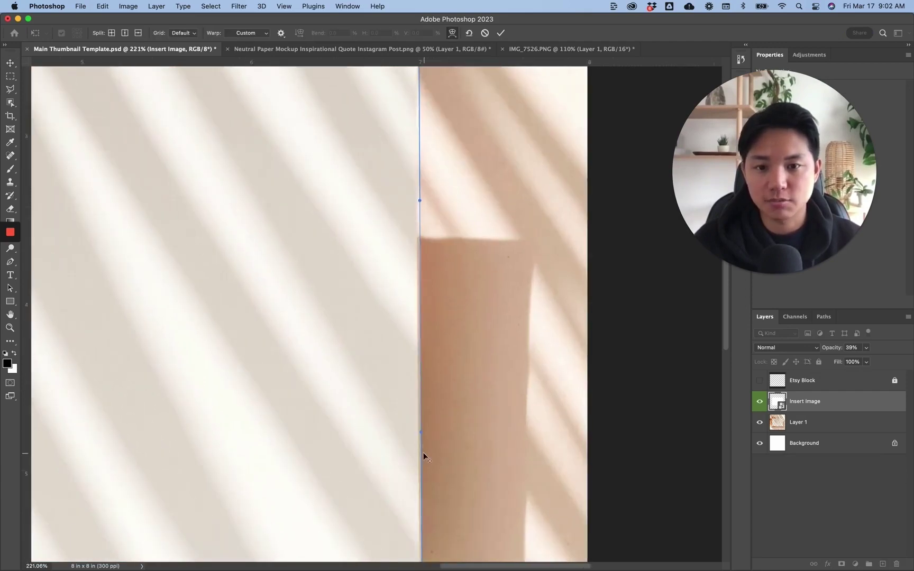
scroll(459, 207, "down", 2)
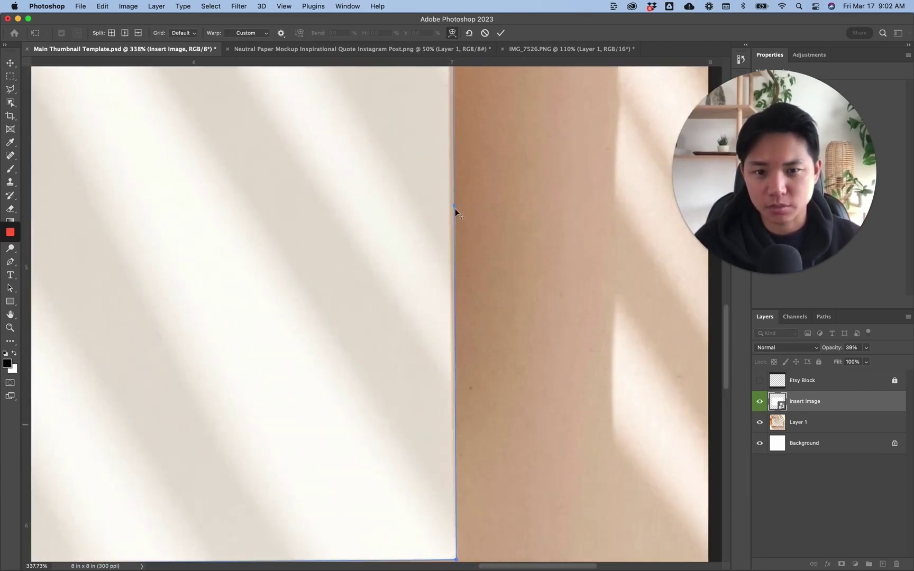
left_click_drag(453, 205, 516, 221)
scroll(517, 221, "up", 3)
left_click_drag(468, 167, 467, 166)
Check the warp along the card's top edge and adjust the left edge to follow the card.
scroll(441, 174, "left", 5)
scroll(407, 387, "up", 10)
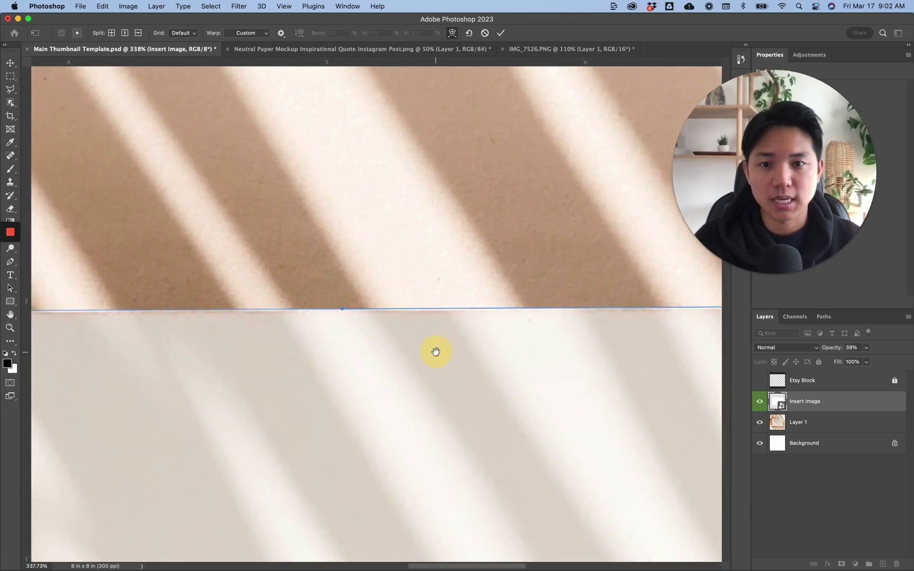
scroll(382, 369, "left", 10)
scroll(382, 369, "down", 5)
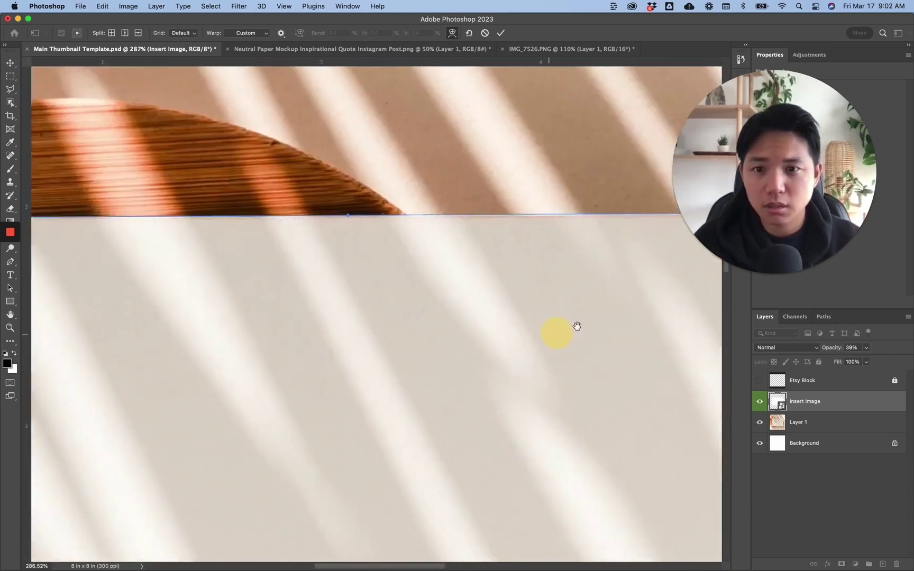
scroll(273, 385, "left", 10)
scroll(274, 385, "down", 10)
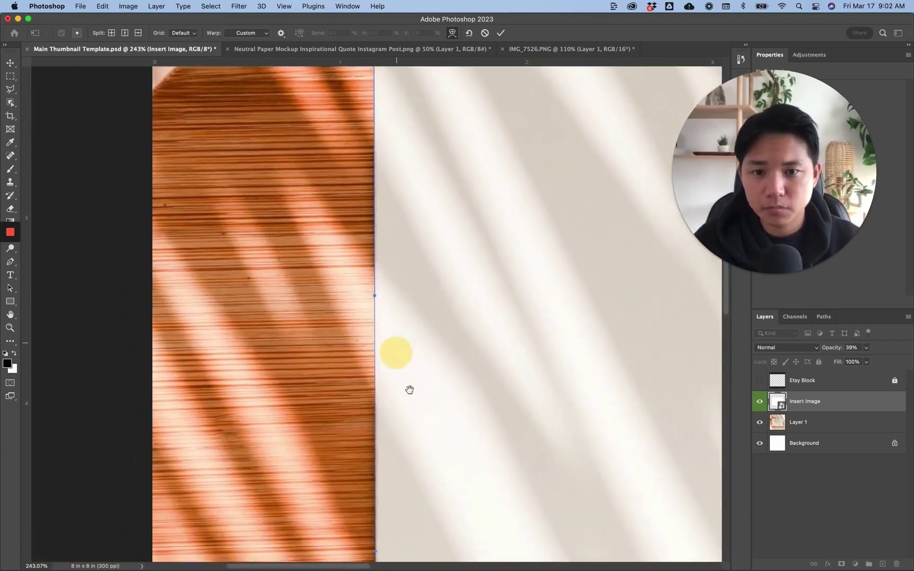
scroll(418, 317, "down", 5)
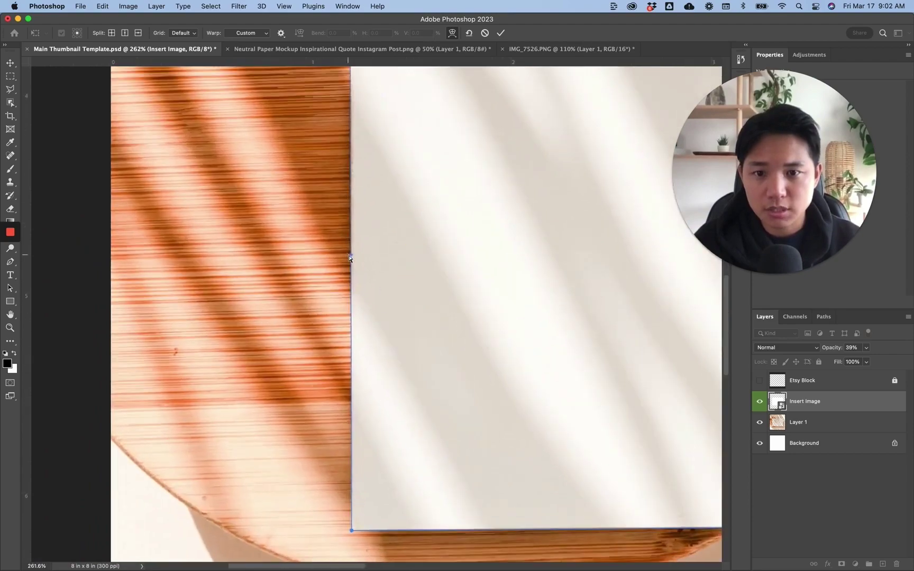
scroll(435, 406, "up", 10)
scroll(435, 406, "left", 1)
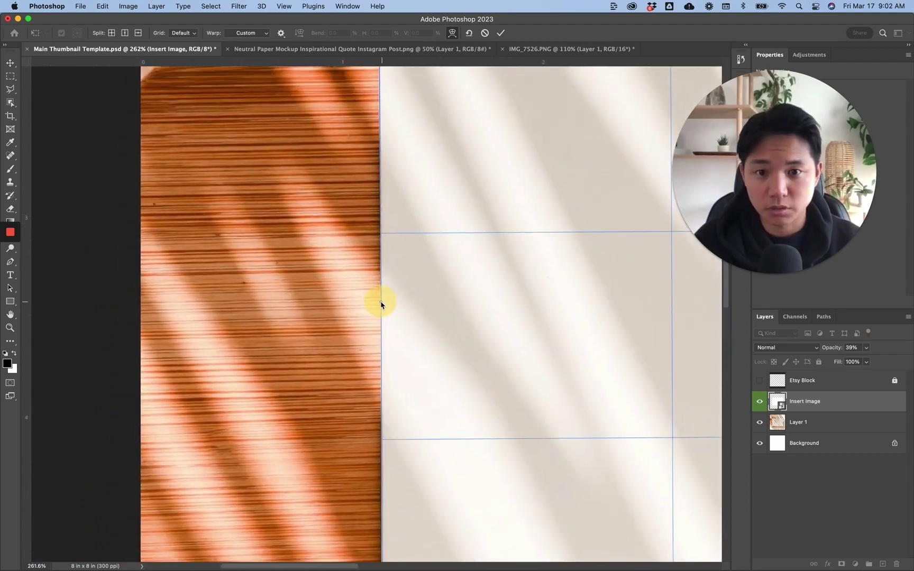
Check the rectangle's bottom edge against the card and apply the warp.
scroll(450, 238, "down", 15)
scroll(449, 238, "right", 8)
left_click_drag(465, 264, 255, 302)
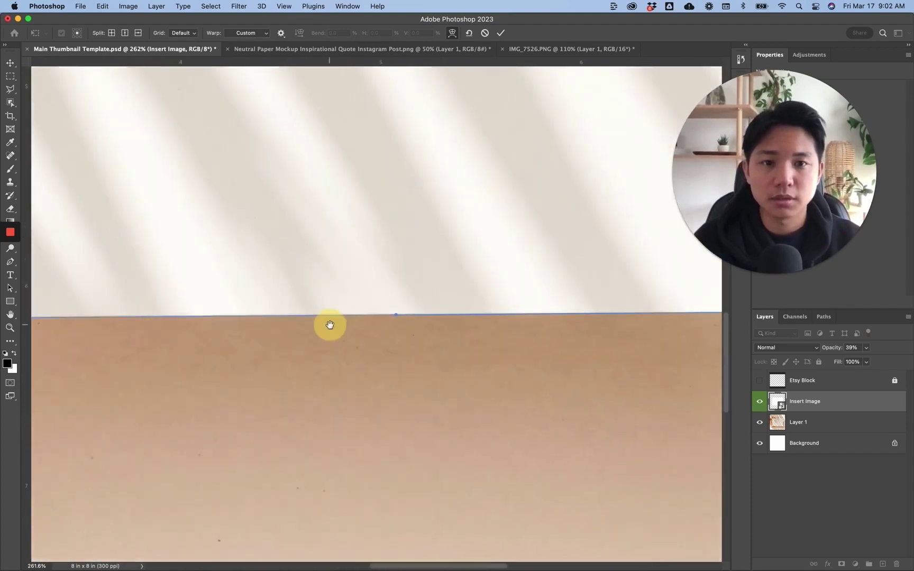
scroll(328, 322, "down", 5)
scroll(380, 262, "up", 10)
scroll(396, 356, "left", 3)
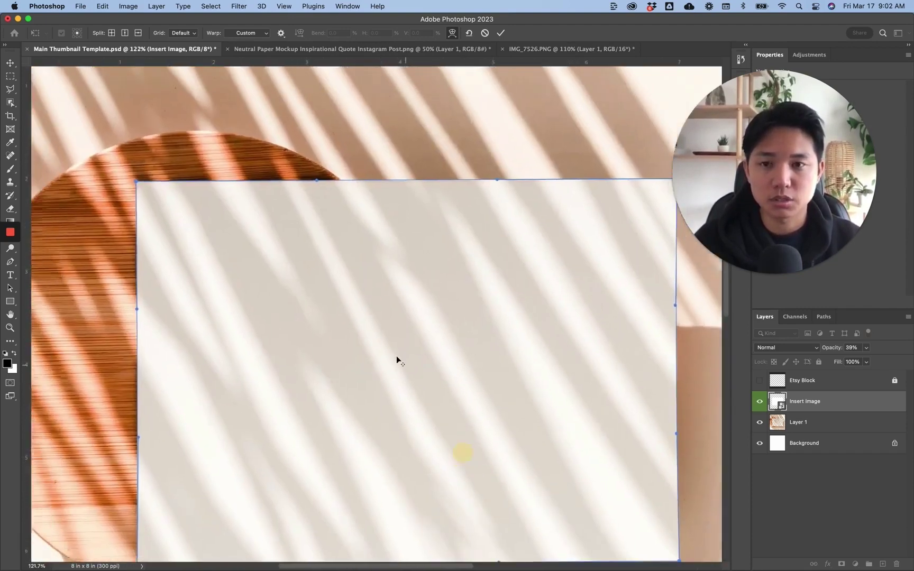
scroll(396, 355, "down", 3)
key("Return")
Restore the Insert Image layer's opacity to 100%.
scroll(428, 331, "down", 2)
left_click_drag(867, 348, 868, 364)
left_click_drag(911, 364, 911, 364)
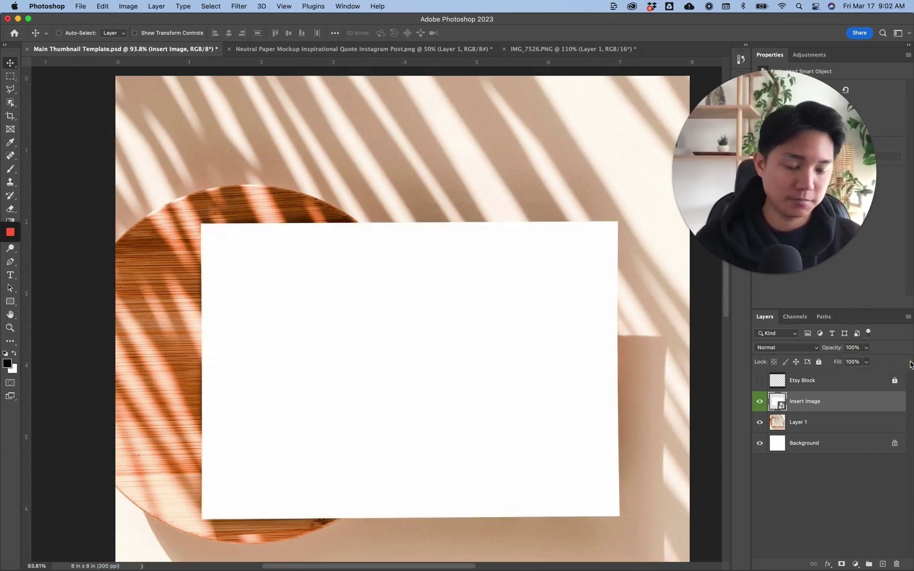
scroll(635, 397, "down", 2)
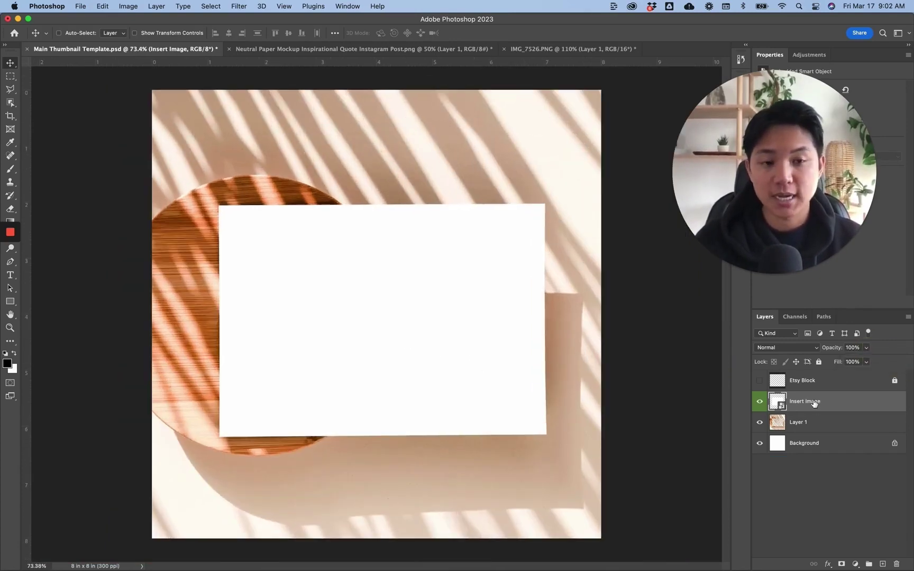
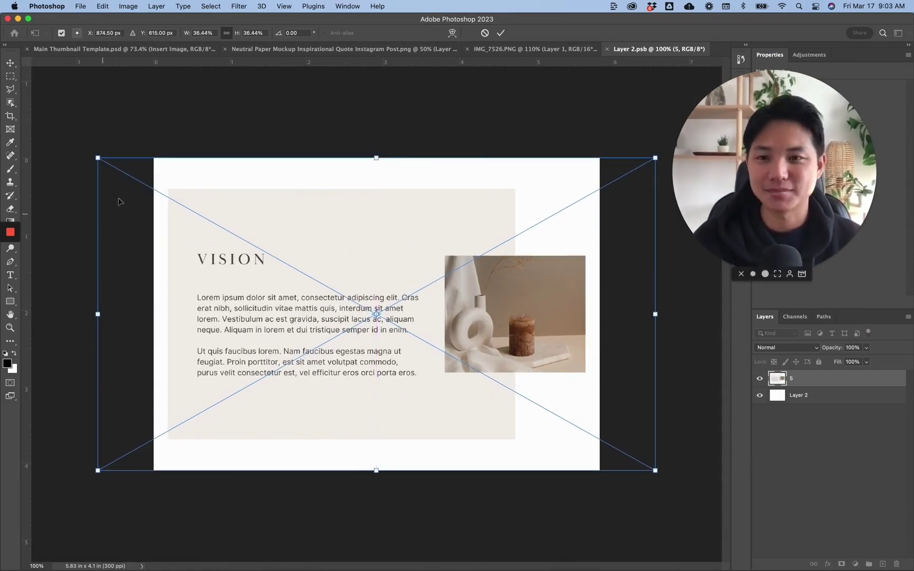
Confirm the placed page 5 at its current size, then save and close the smart object's contents.
key("Return")
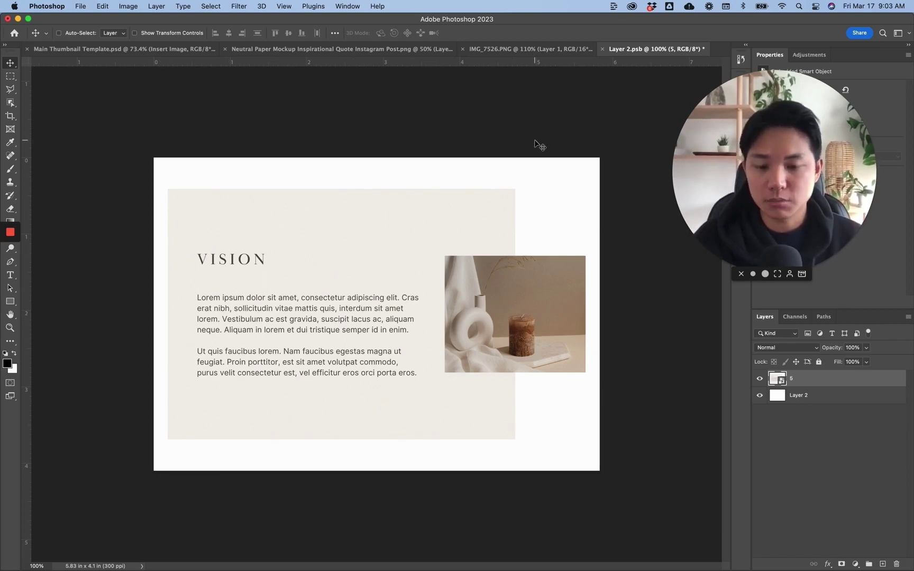
key("super+t")
key("Escape")
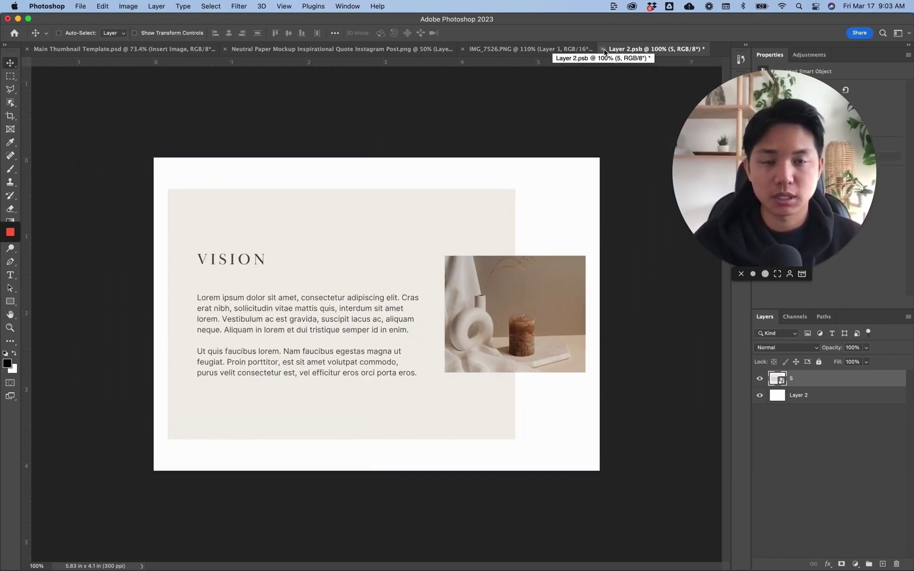
left_click(604, 50)
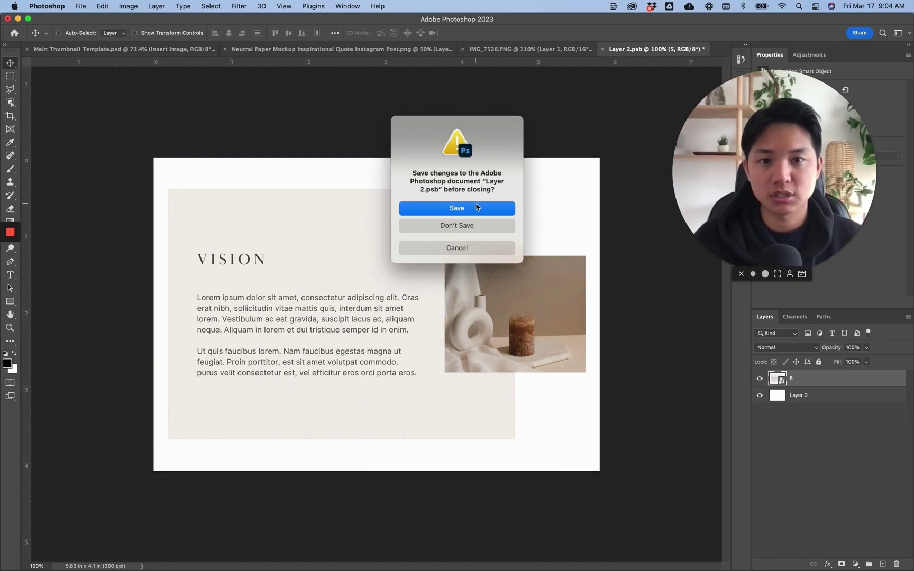
left_click(477, 207)
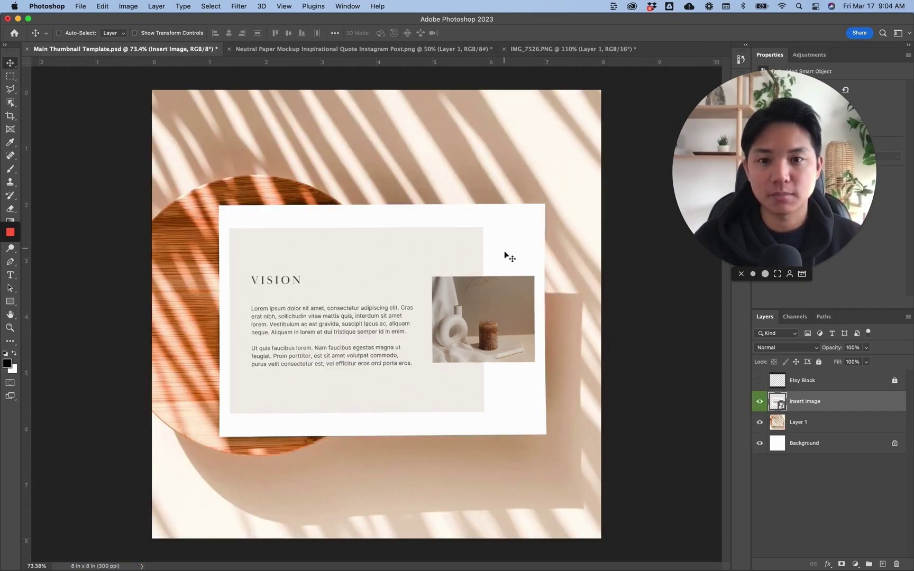
Preview the thumbnail with the Etsy Block overlay shown, then hide the overlay again.
key("super+minus")
key("super+minus")
key("super+equal")
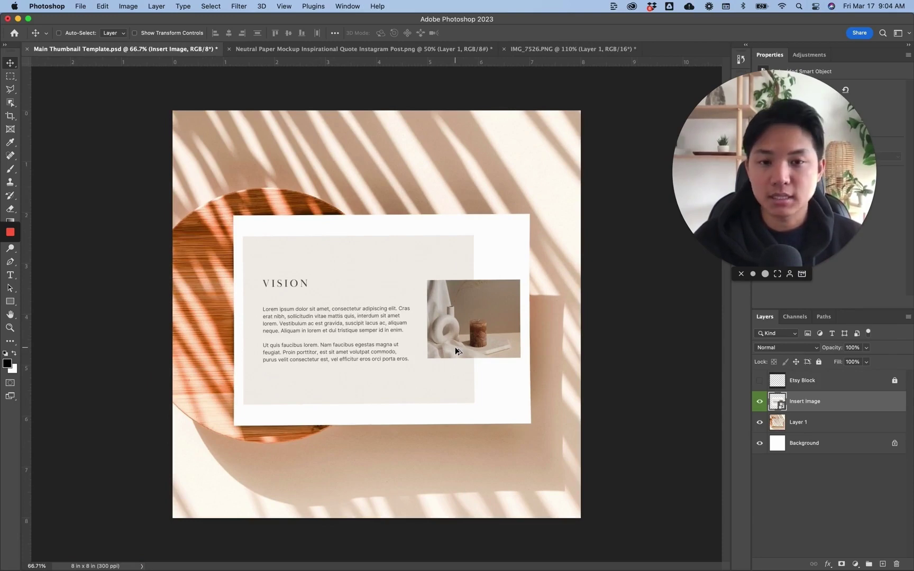
left_click(760, 380)
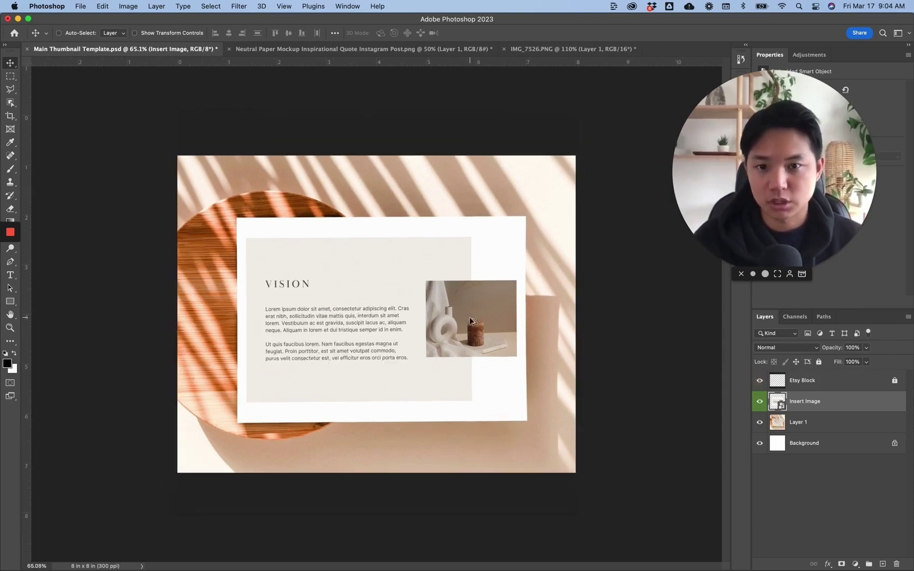
key("super+minus")
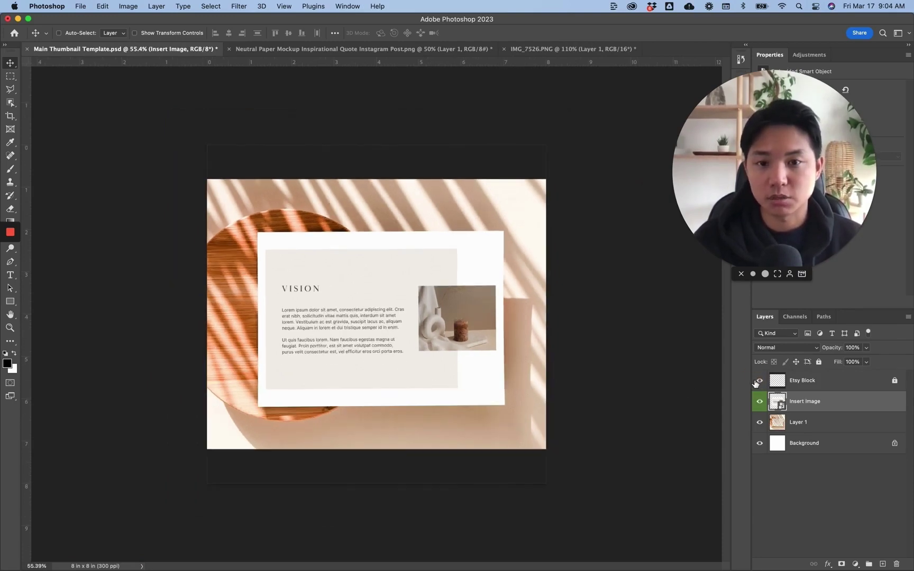
left_click(816, 404)
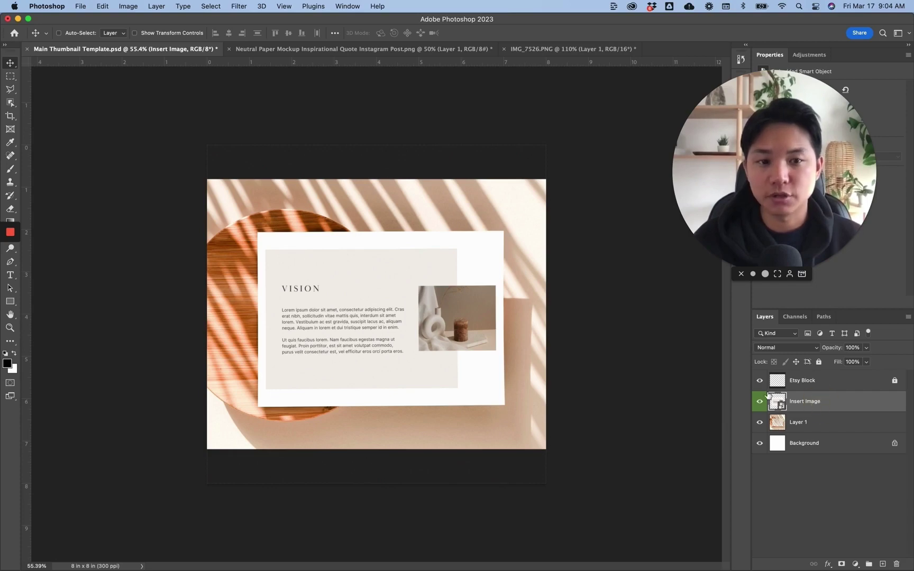
left_click(760, 381)
Set the Insert Image layer's blend mode to Multiply so the photo's shadows fall across the page.
scroll(471, 309, "up", 5)
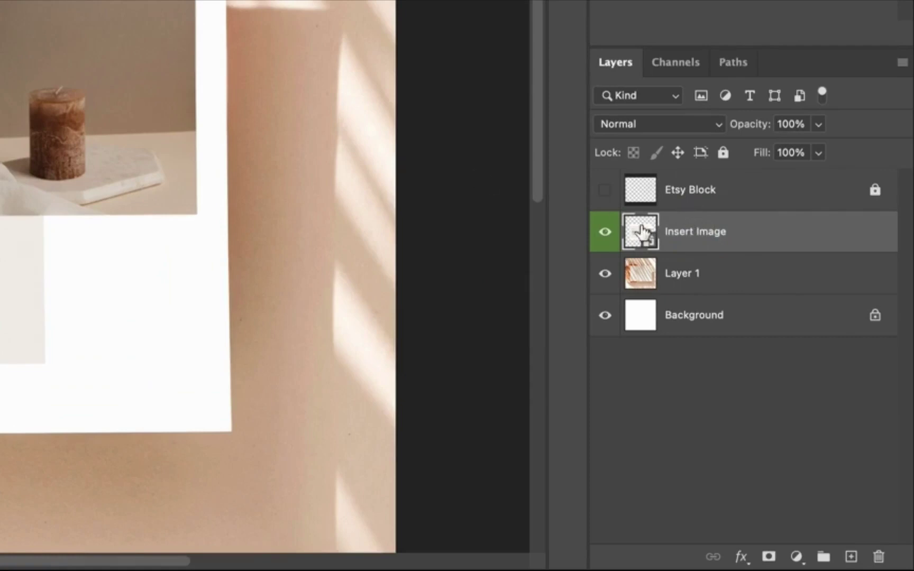
double_click(605, 232)
left_click(670, 125)
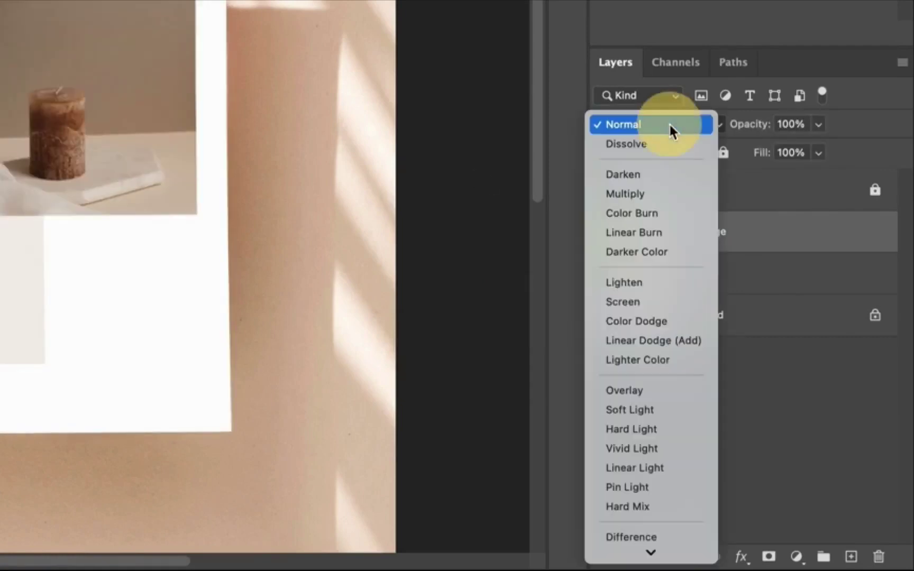
left_click(669, 122)
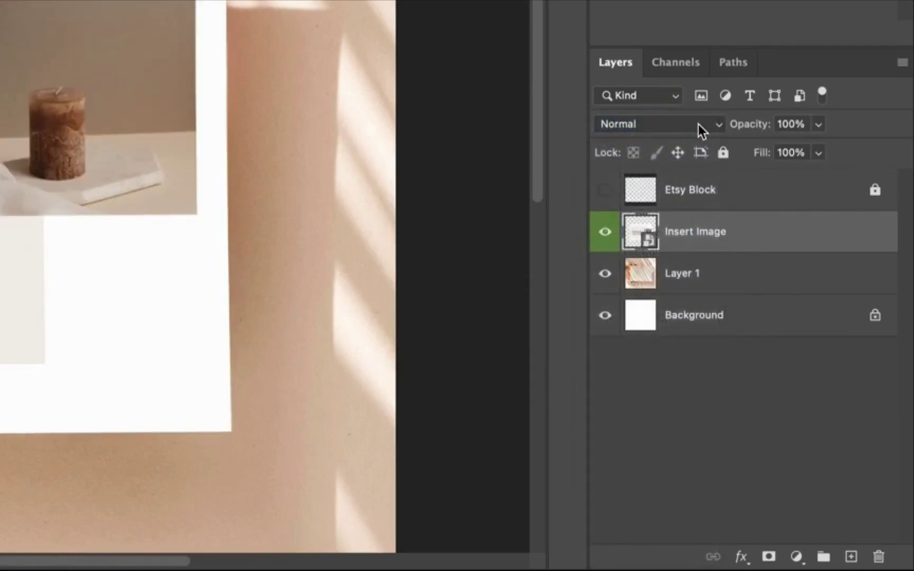
left_click(698, 124)
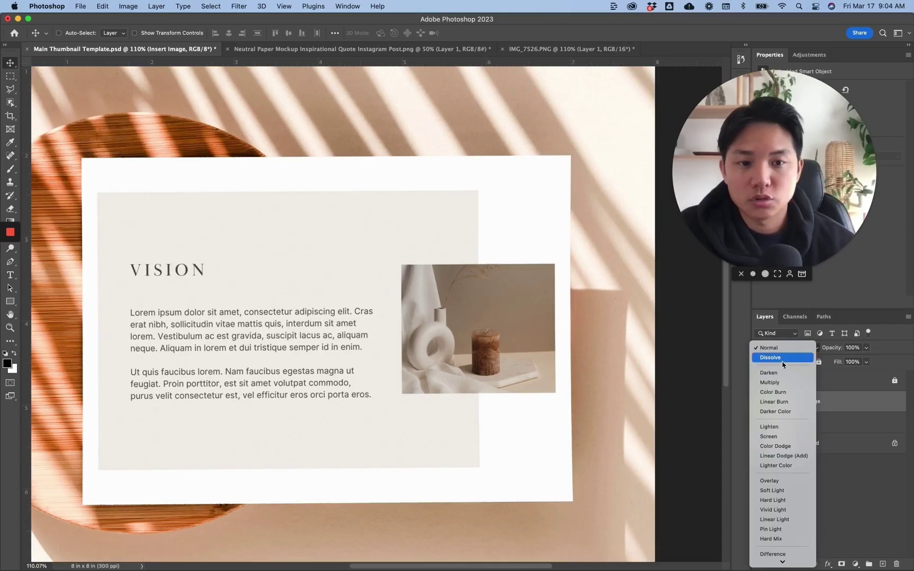
left_click(777, 383)
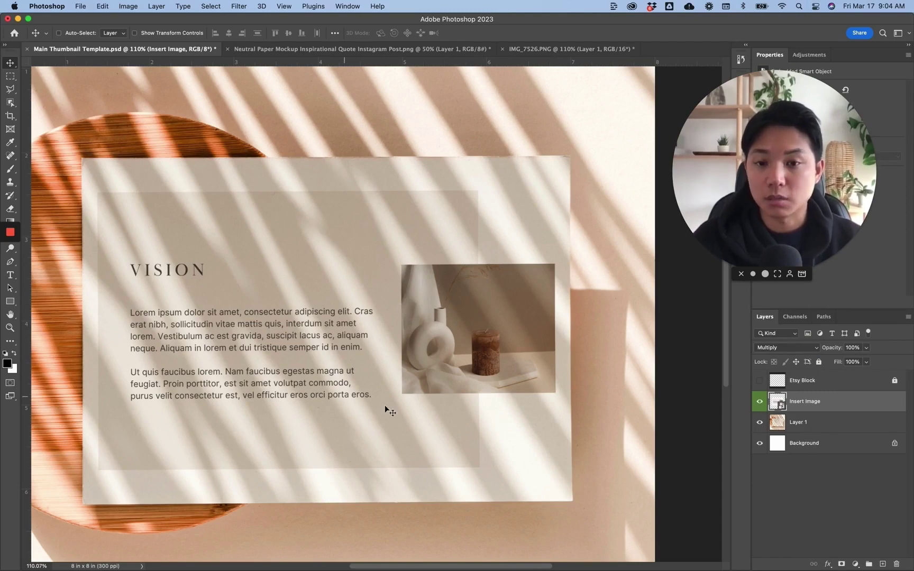
Compare the card with the Insert Image layer hidden and shown, and review the whole thumbnail.
left_click(759, 401)
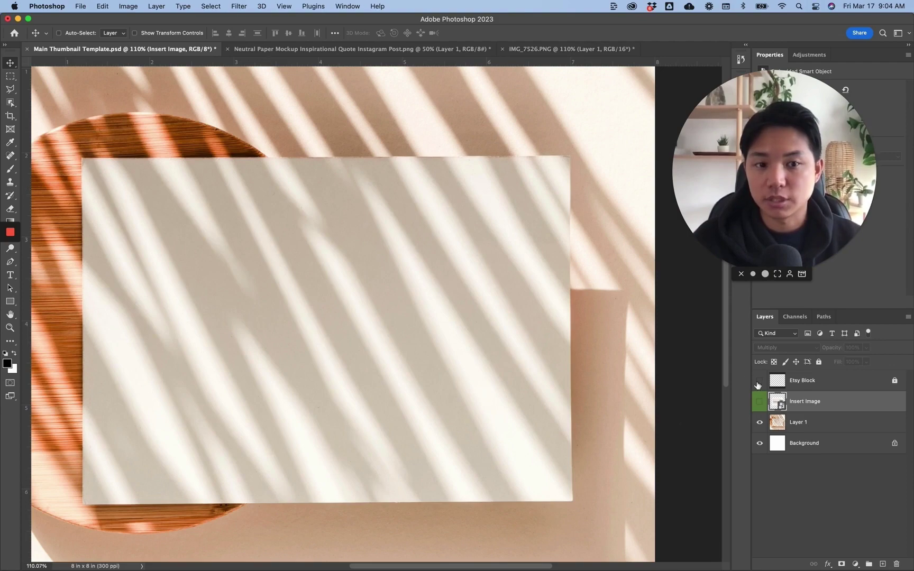
left_click(760, 401)
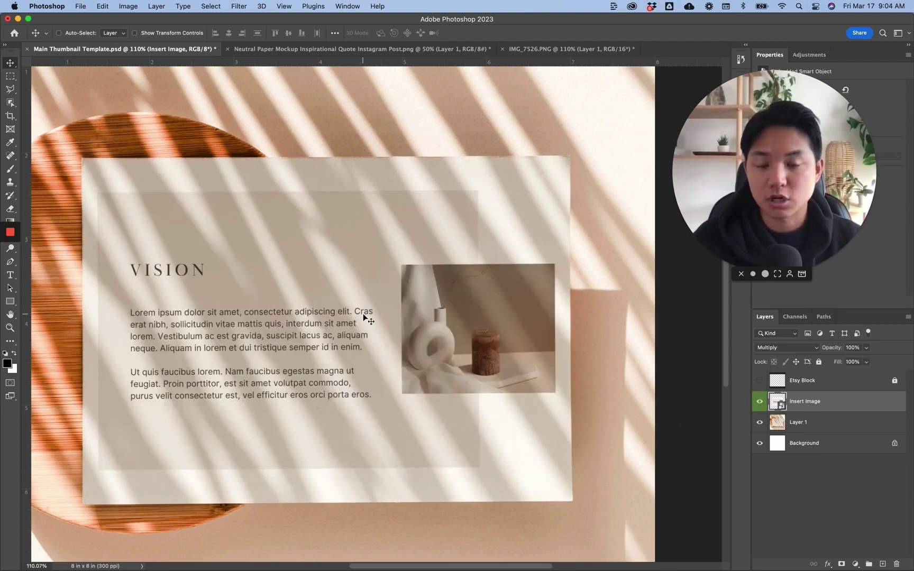
scroll(367, 316, "down", 4)
scroll(453, 315, "down", 2)
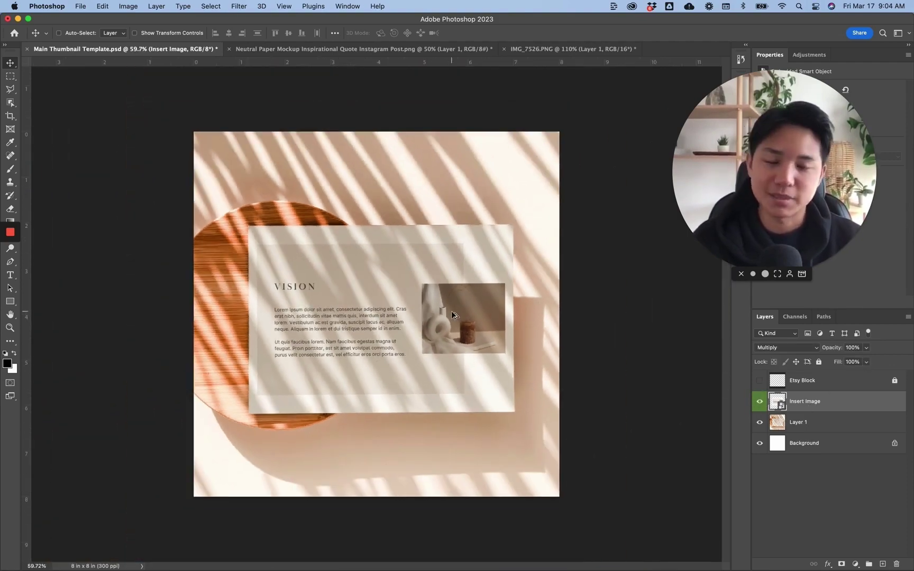
scroll(454, 316, "down", 1)
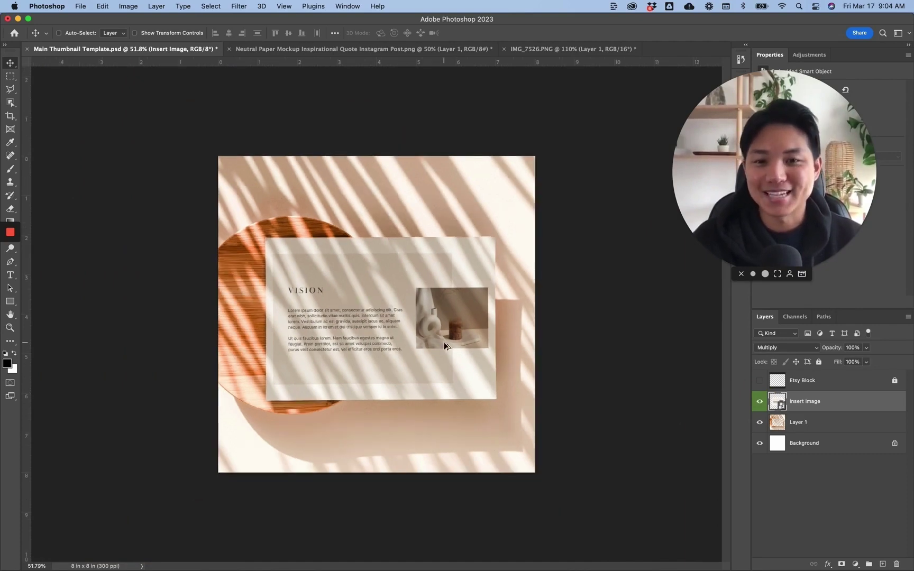
scroll(411, 322, "up", 1)
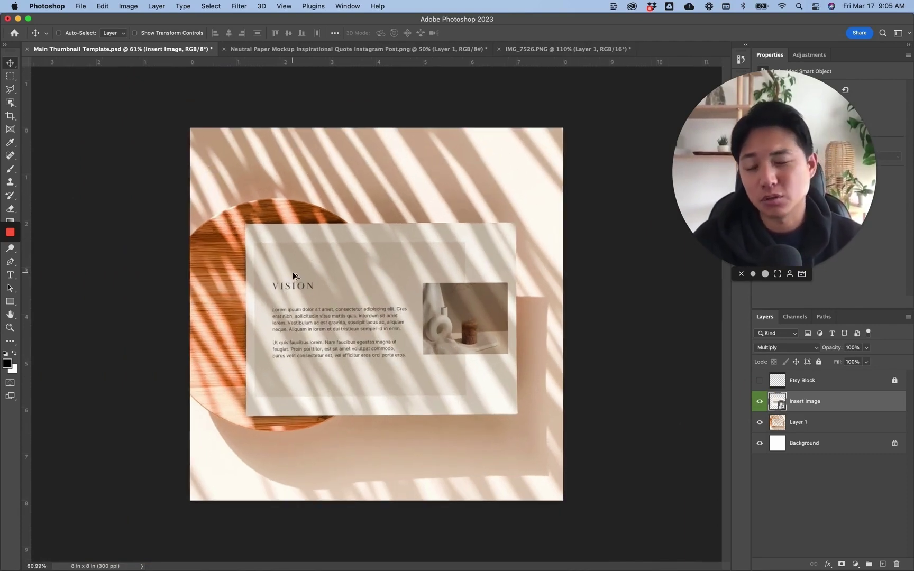
Duplicate the Insert Image layer and set the copy's blend mode to Normal.
scroll(293, 272, "up", 2)
key("super+j")
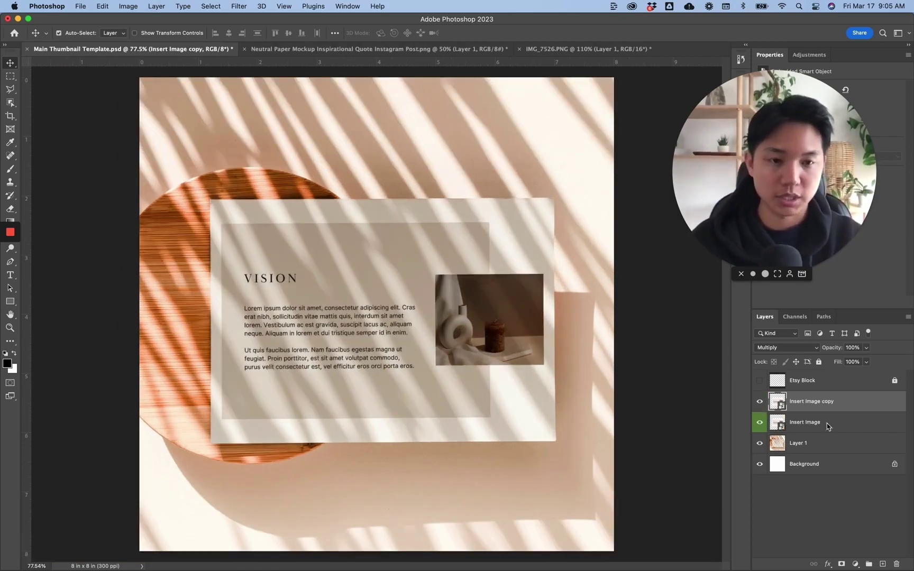
left_click(807, 348)
left_click(788, 296)
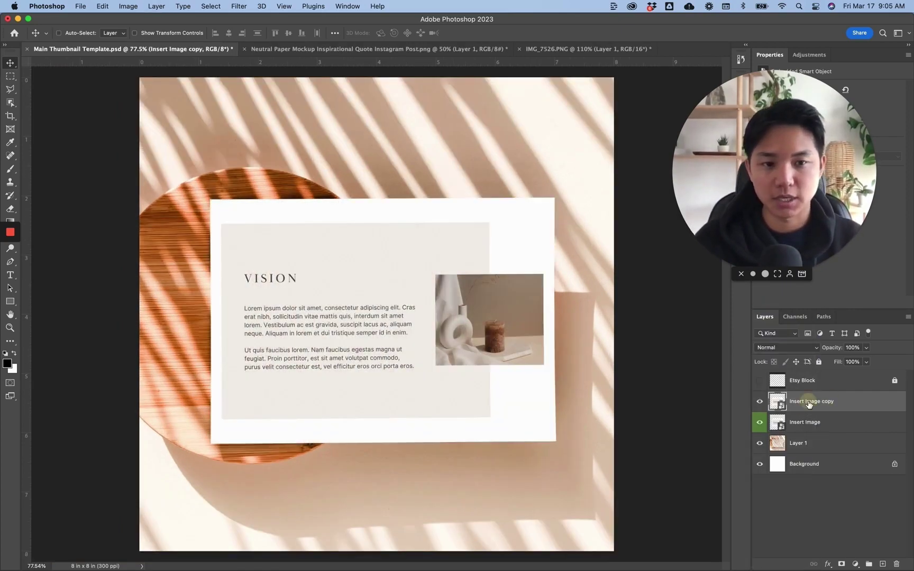
Set the Insert Image copy layer's opacity to 80% and show the Etsy Block overlay.
left_click(867, 348)
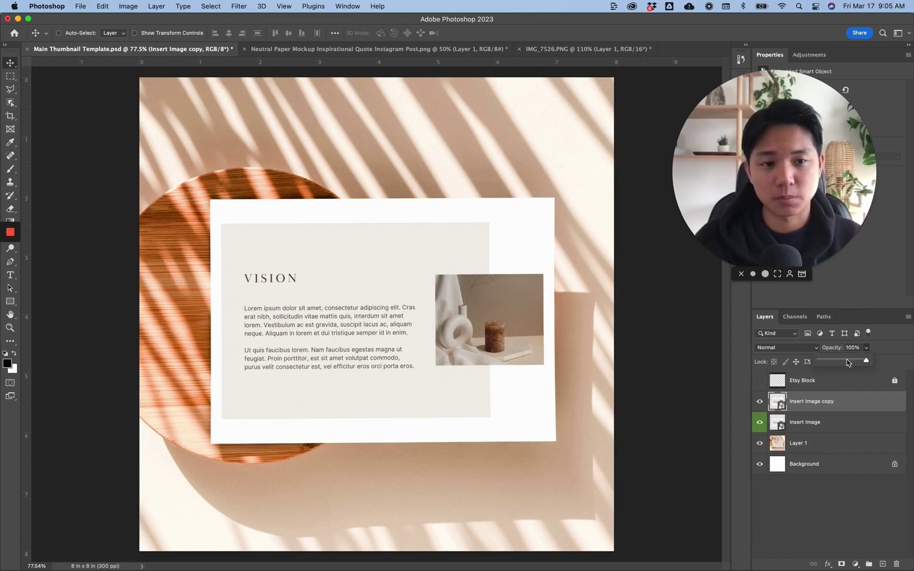
mouse_move(852, 362)
left_mouse_down()
mouse_move(823, 364)
mouse_move(851, 361)
left_mouse_up()
scroll(523, 358, "down", 5)
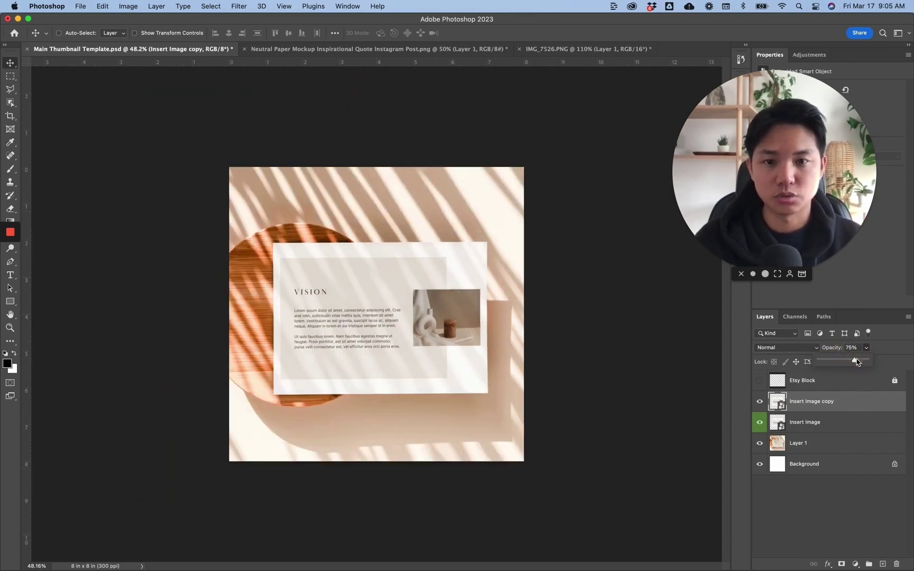
left_click_drag(855, 361, 885, 358)
scroll(471, 350, "down", 3)
scroll(472, 350, "up", 3)
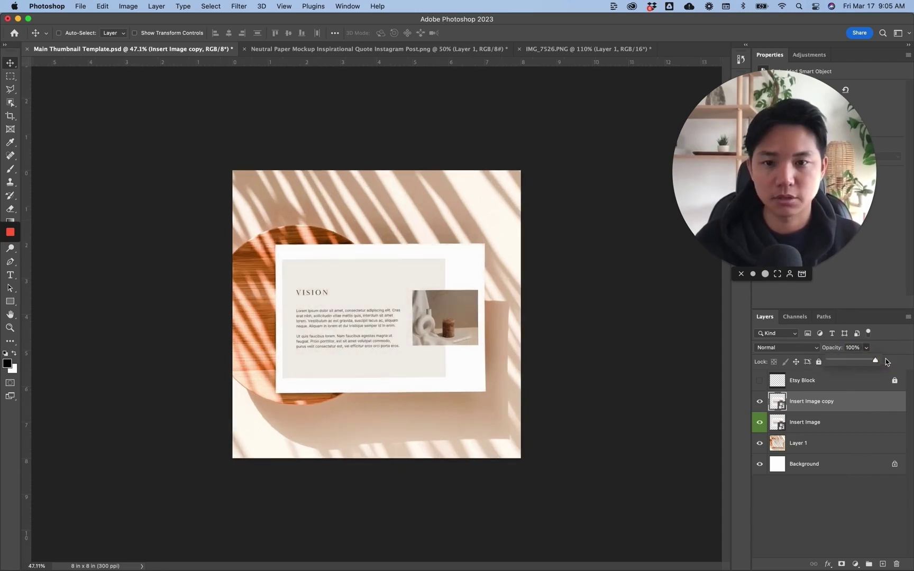
key("8")
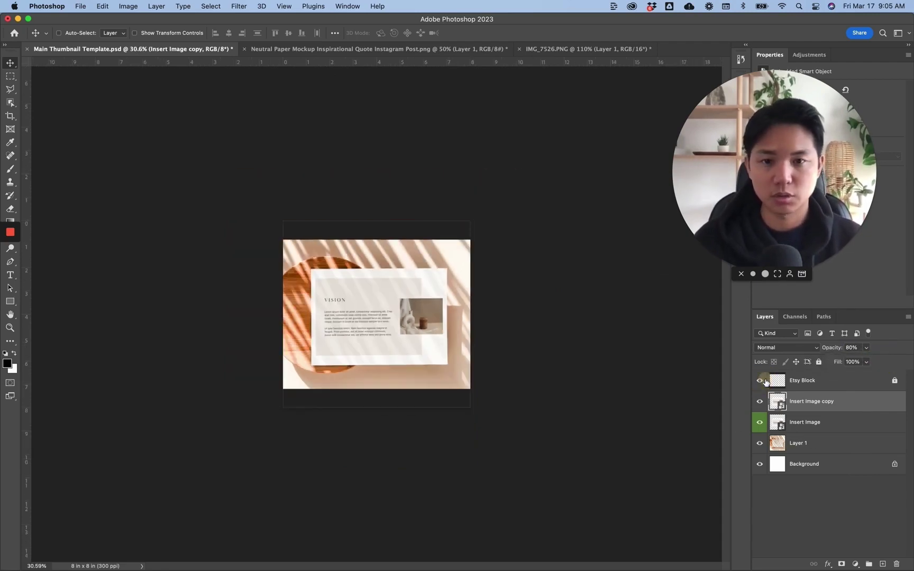
scroll(467, 319, "down", 2)
scroll(450, 326, "up", 6)
scroll(450, 326, "down", 2)
Open the Insert Image smart object's contents and preview the page images from 5.png through 8.png.
left_click(808, 422)
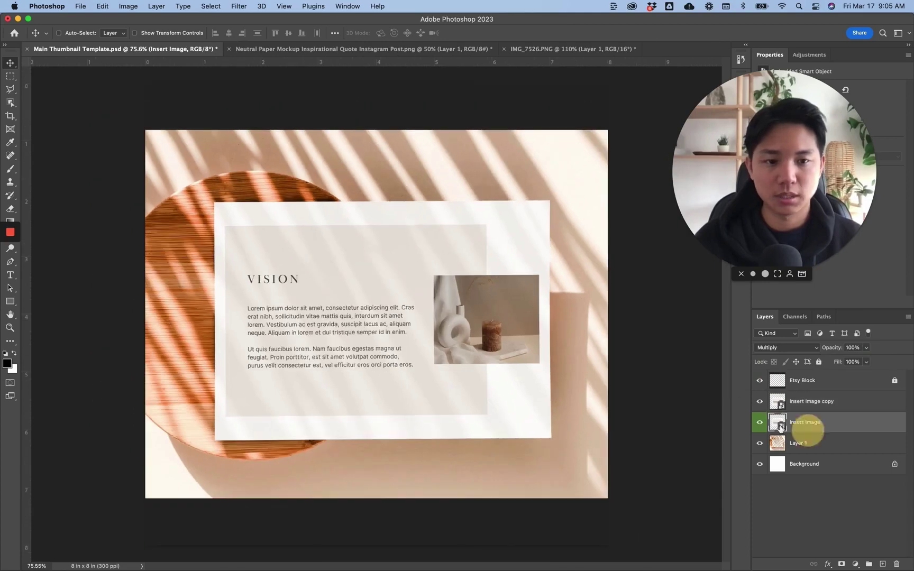
double_click(776, 422)
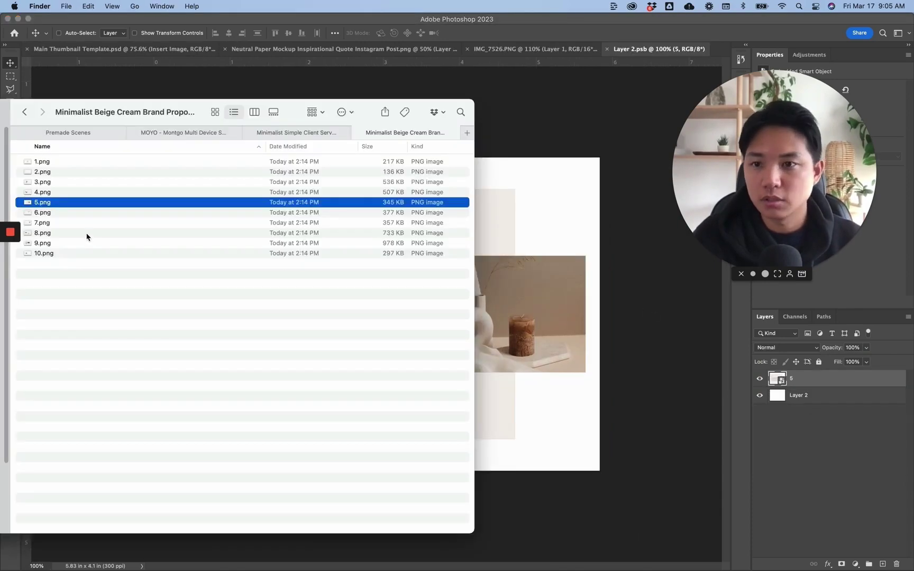
key("space")
key("Down")
key("Down")
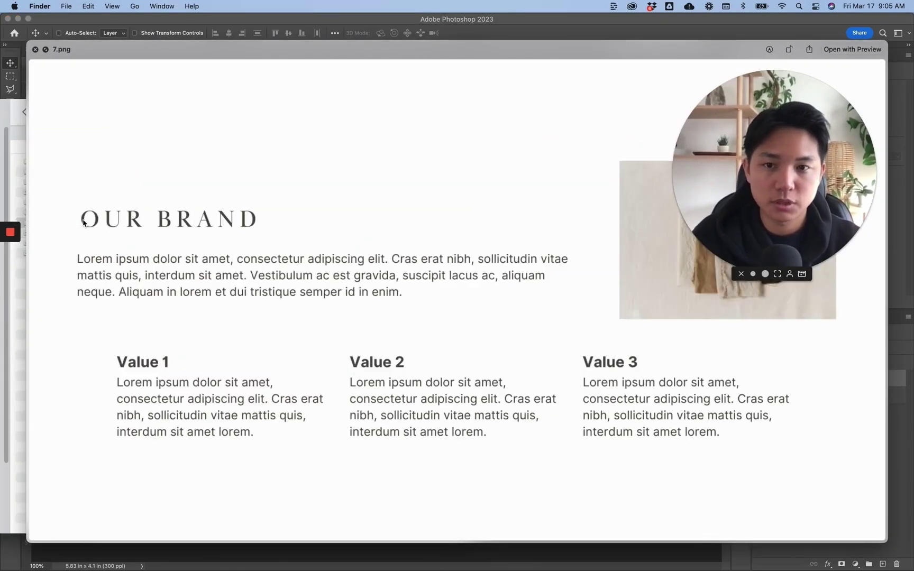
key("Down")
key("space")
Place 8.png over the card page at 36.45% scale, shifted slightly right, then save and close the smart object.
left_click_drag(64, 238, 380, 178)
left_click_drag(376, 439, 378, 471)
left_click_drag(415, 380, 438, 365)
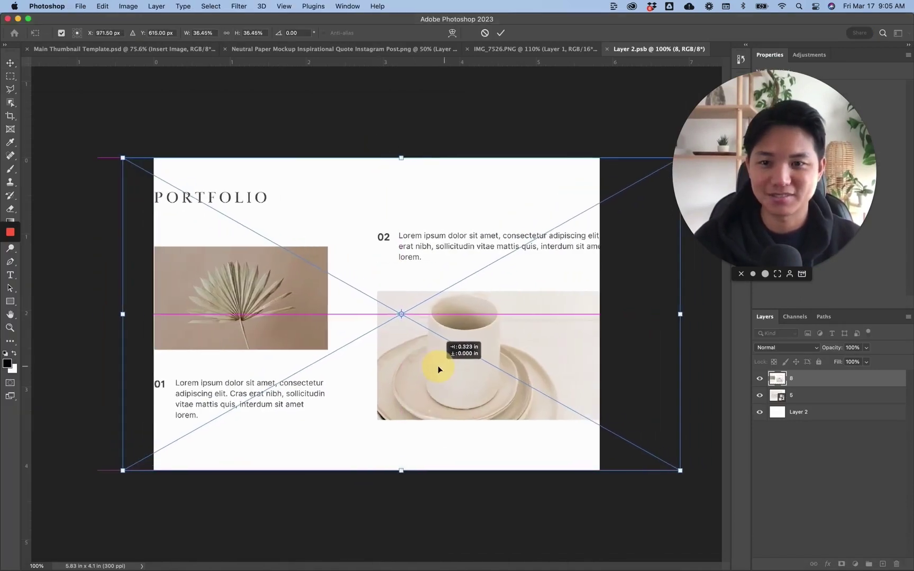
key("Return")
key("super+s")
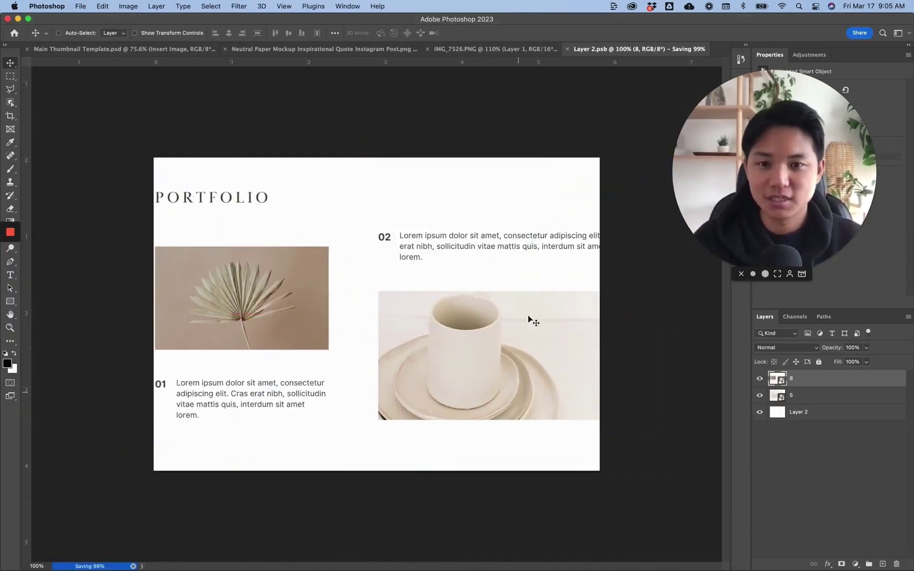
key("super+w")
Adjust the Insert Image copy layer's opacity against the card's shadows, then select the Insert Image layer.
left_click(815, 402)
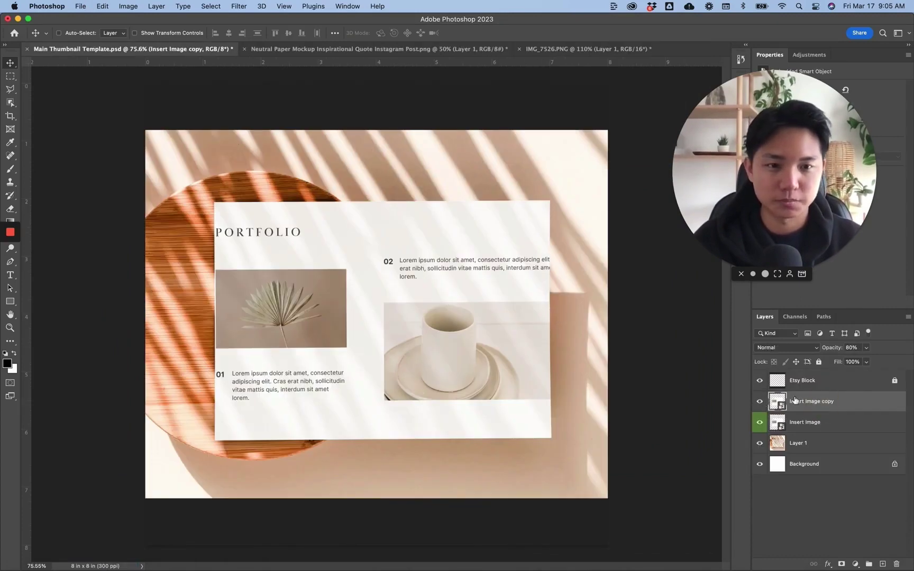
left_click(866, 347)
mouse_move(878, 360)
left_mouse_down()
mouse_move(846, 362)
mouse_move(878, 361)
left_mouse_up()
left_click(815, 422)
scroll(478, 281, "down", 2)
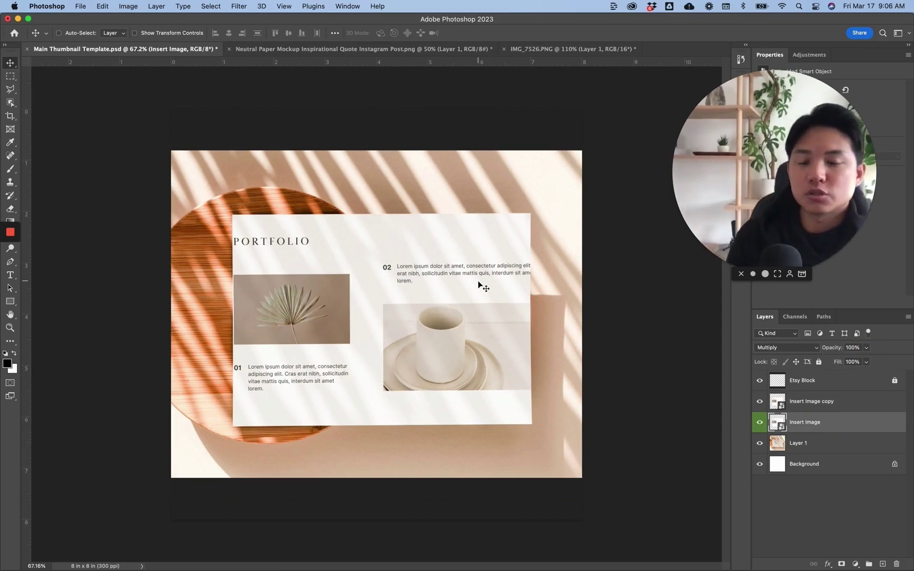